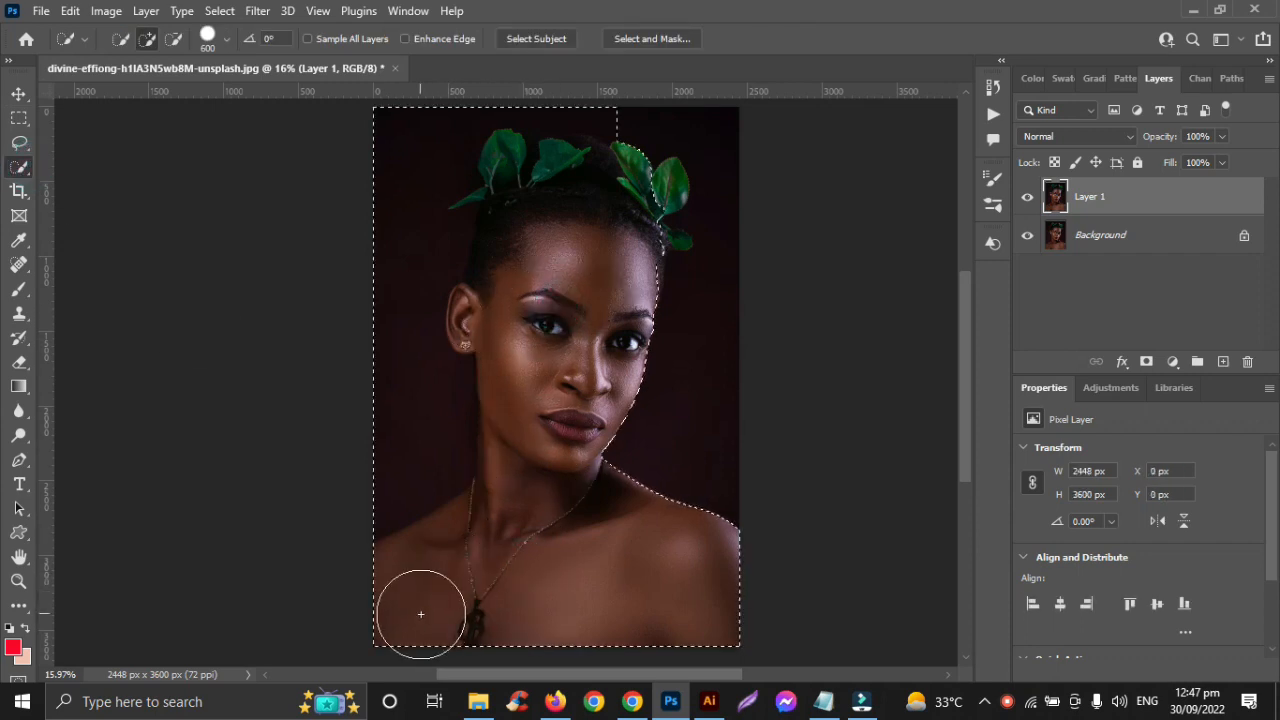
Refine the Quick Selection to the face, ear, neck and shoulders by subtracting the dark background and extending it over the forehead hairline.
mouse_move(351, 200)
mouse_down()
mouse_move(452, 123)
mouse_move(625, 118)
mouse_move(465, 190)
mouse_up()
drag(357, 291, 371, 399)
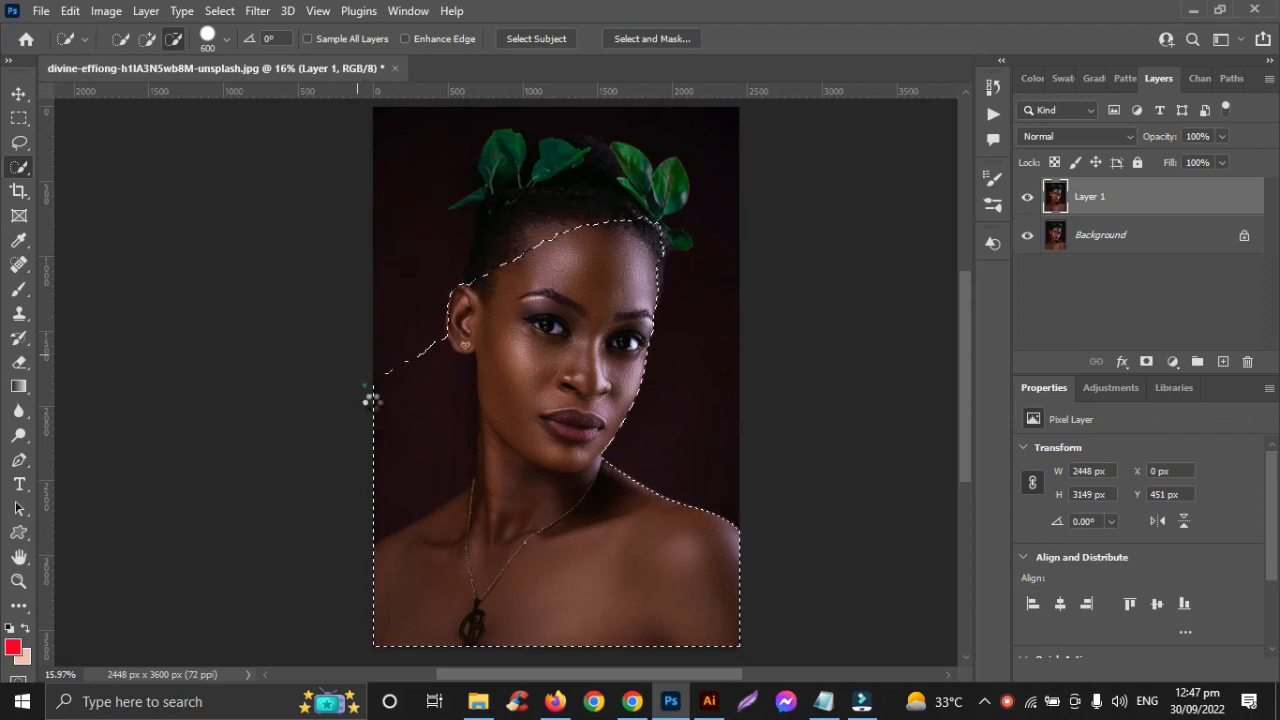
alt+click(391, 460)
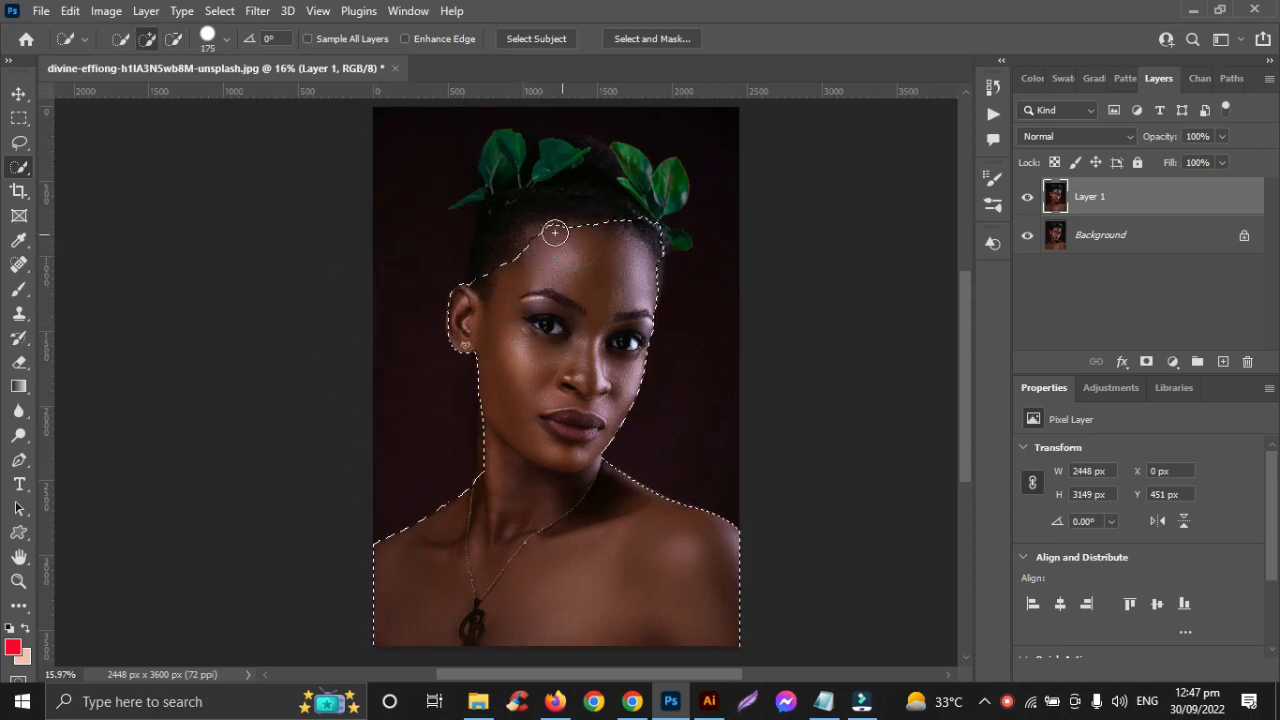
drag(515, 246, 499, 275)
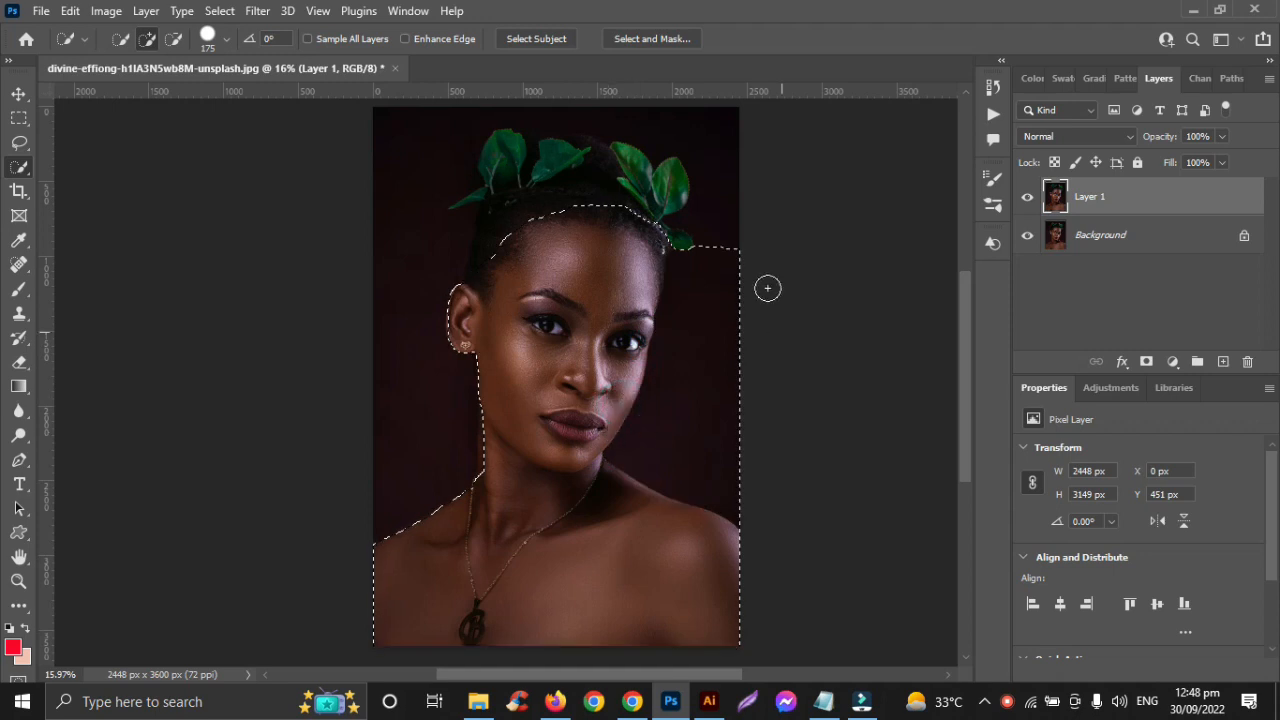
mouse_move(767, 288)
mouse_down()
mouse_move(743, 263)
mouse_move(720, 434)
mouse_move(729, 463)
mouse_up()
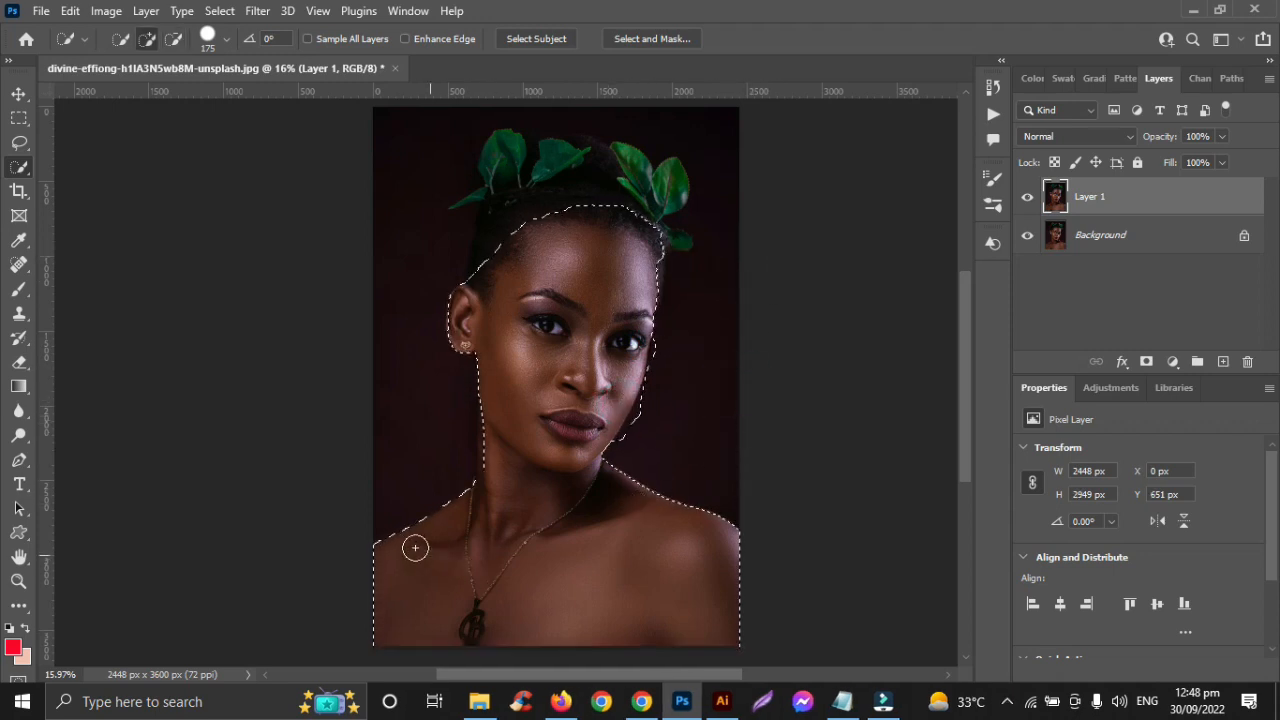
Add the neck's outer edge below the ear to the selection using a 90 px selection brush.
scroll(415, 547, up, 5)
scroll(694, 286, up, 3)
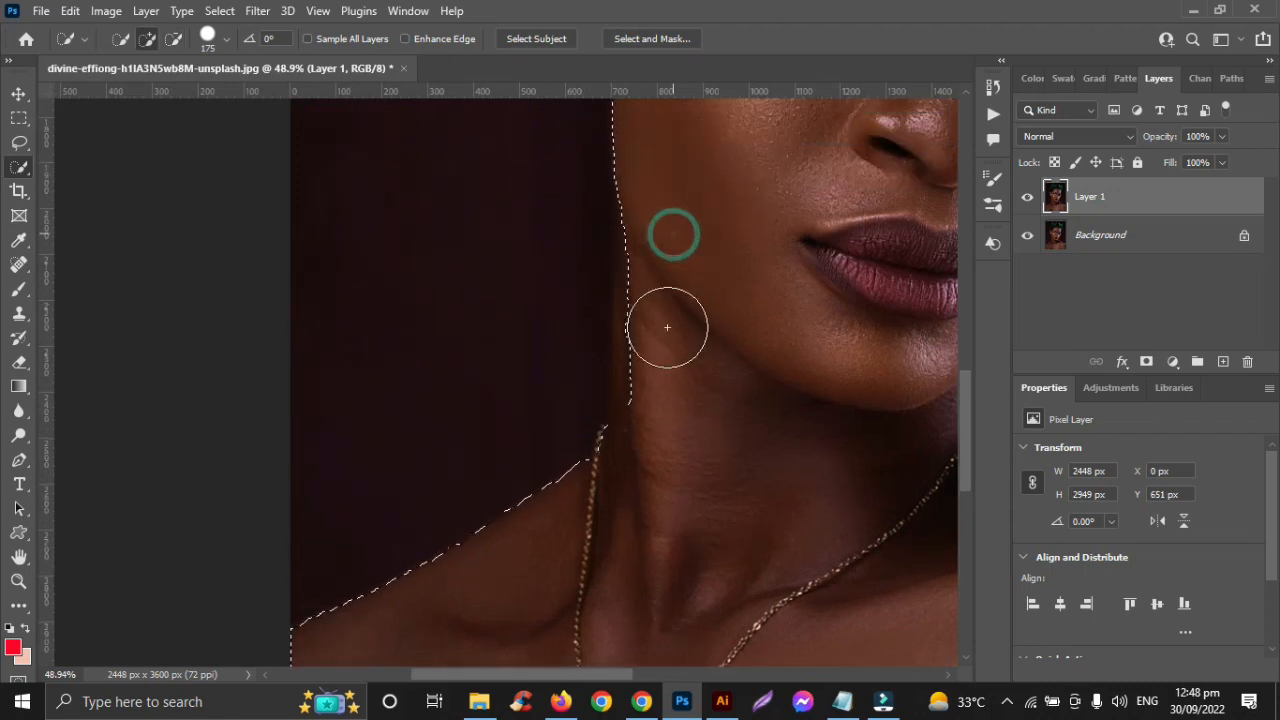
key(bracketleft)
key(bracketleft)
key(bracketleft)
key(bracketleft)
mouse_move(636, 342)
mouse_down()
mouse_move(614, 260)
mouse_move(620, 366)
mouse_move(606, 456)
mouse_move(623, 477)
mouse_move(623, 466)
mouse_up()
scroll(625, 470, down, 5)
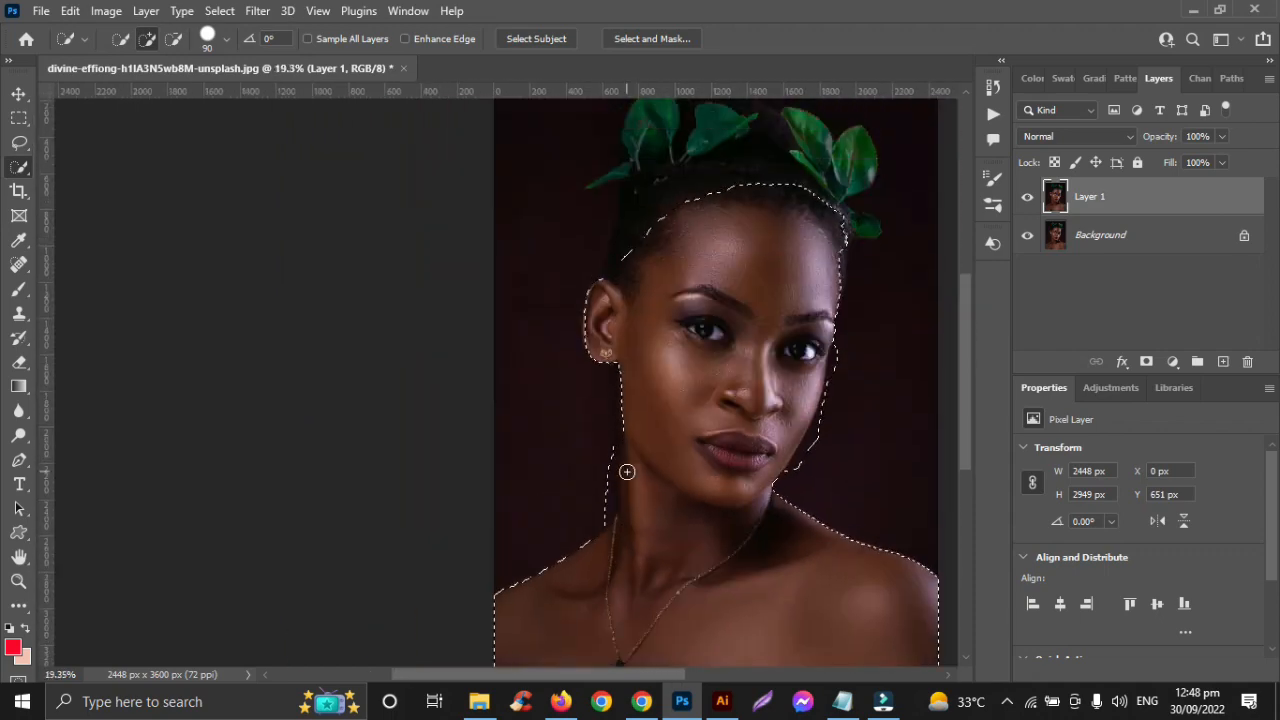
Refine the selection around the outer ear and along the hairline at the temple.
scroll(517, 329, up, 5)
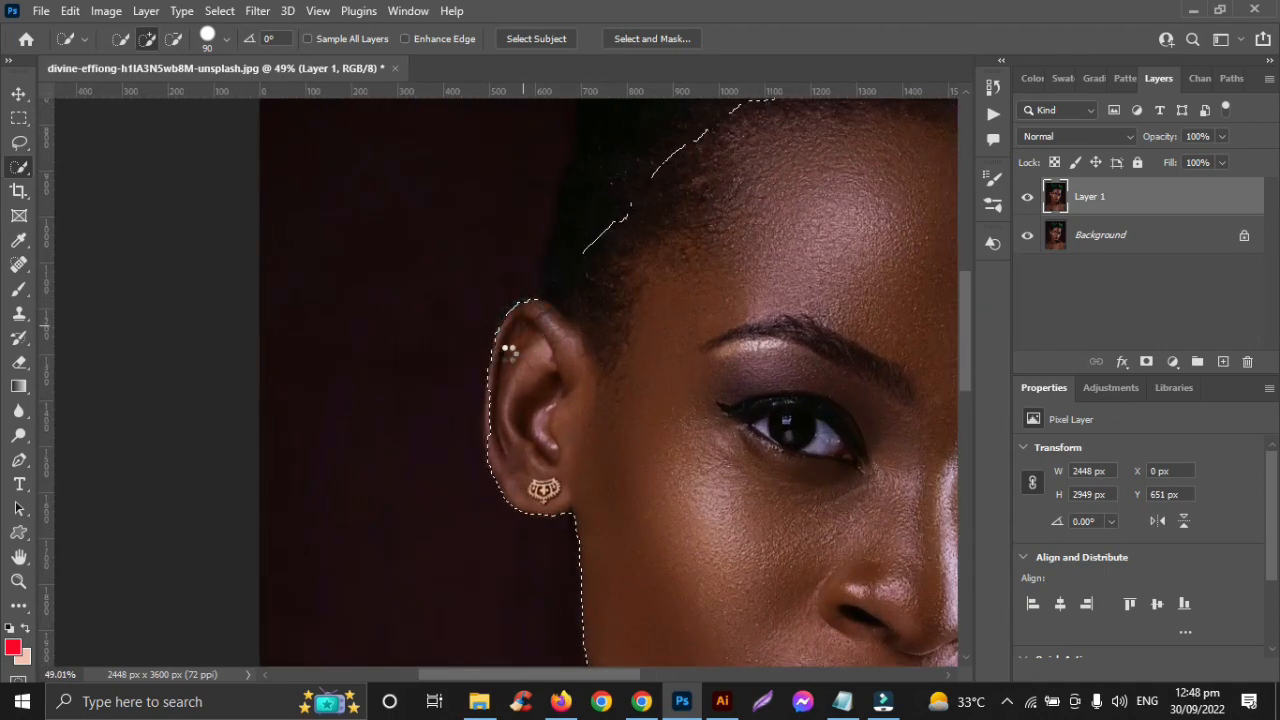
mouse_move(508, 350)
mouse_down()
mouse_move(491, 371)
mouse_move(500, 400)
mouse_move(486, 443)
mouse_move(545, 505)
mouse_up()
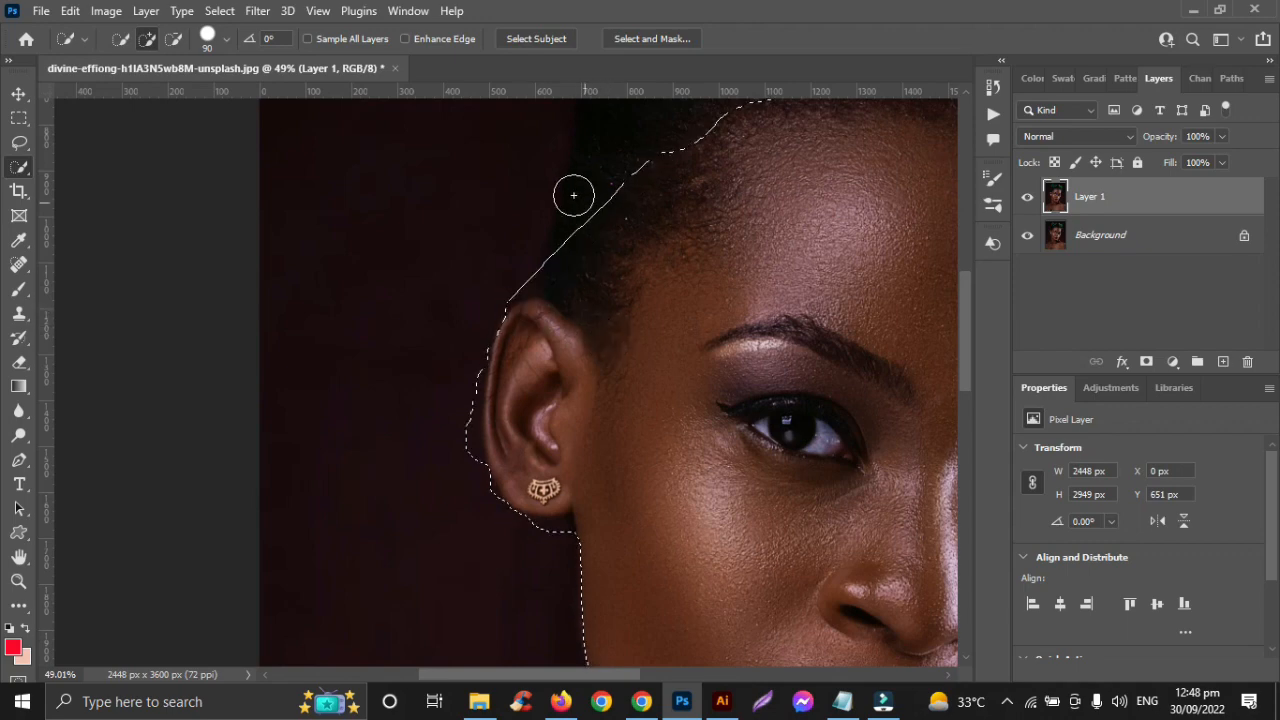
drag(583, 220, 623, 189)
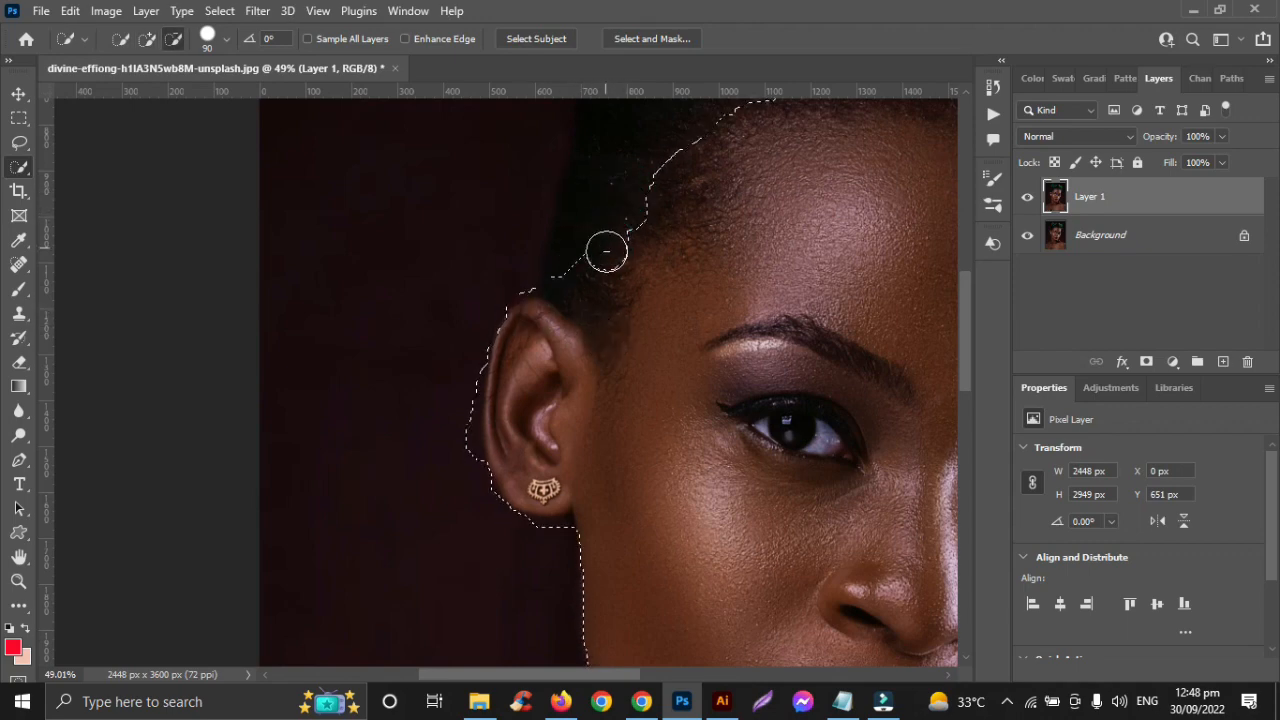
scroll(700, 280, down, 5)
scroll(700, 283, down, 2)
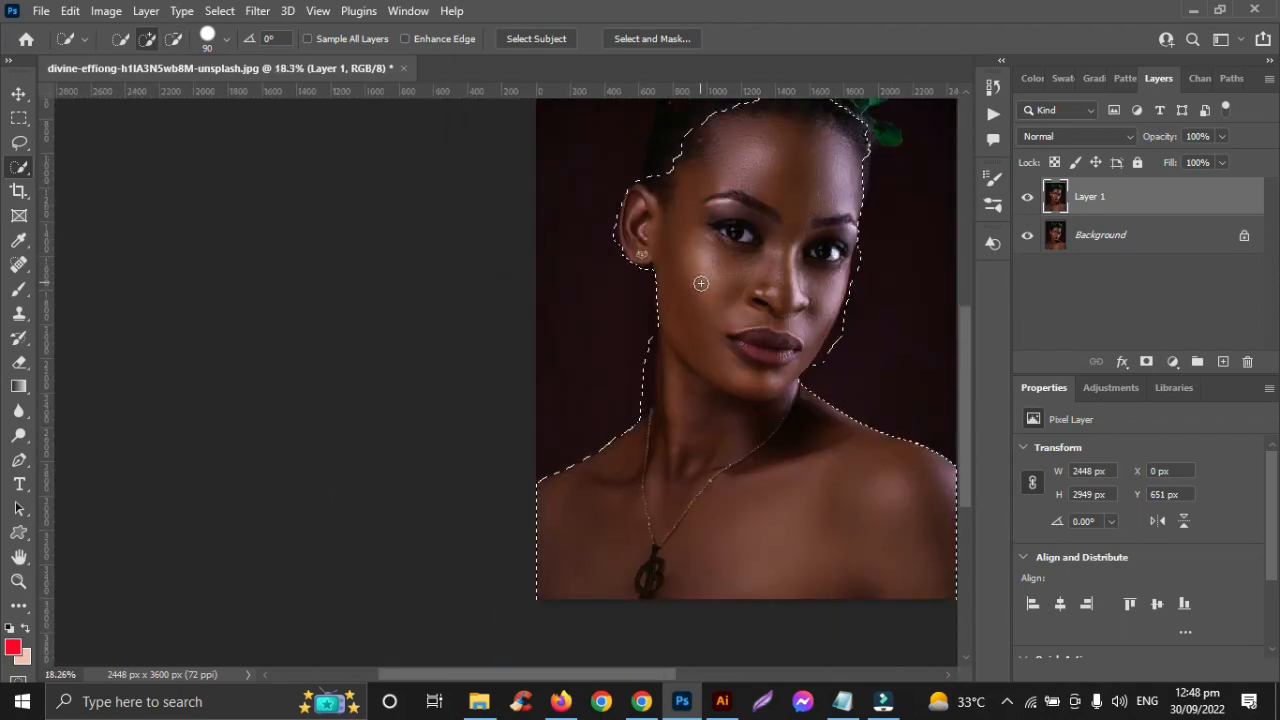
Create a new empty layer above Layer 1 while keeping the skin selection active.
scroll(680, 505, up, 4)
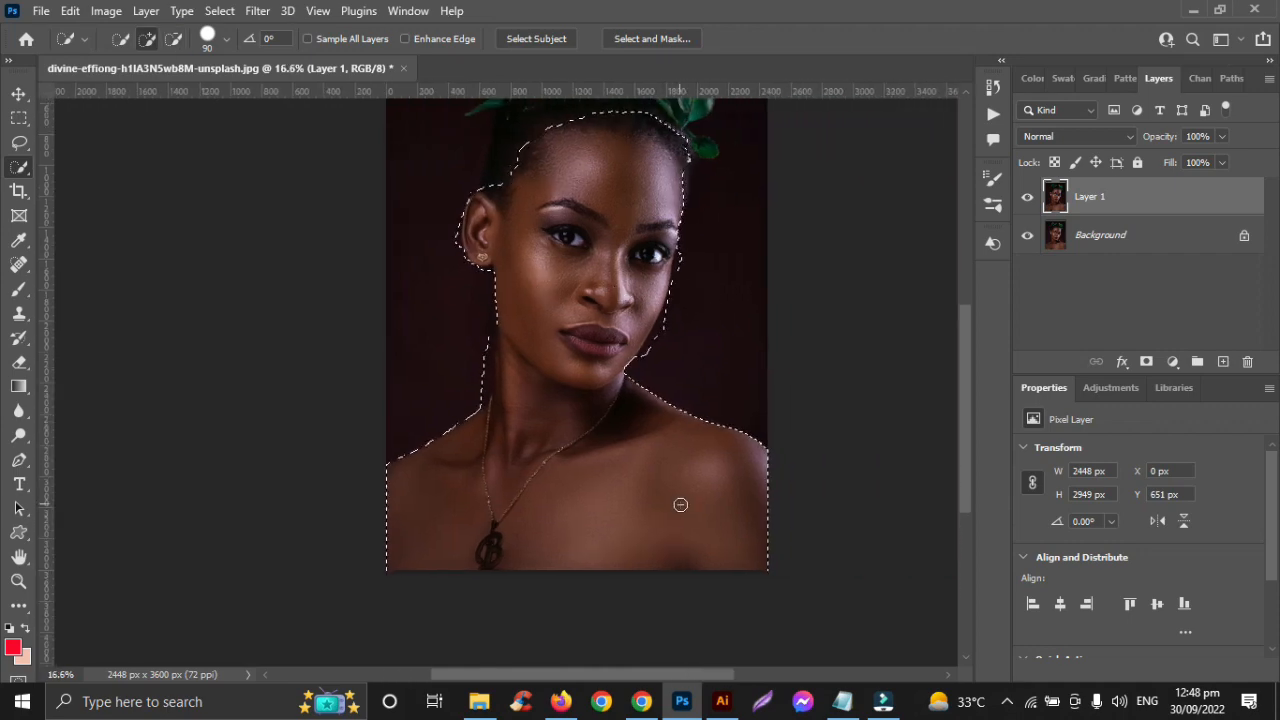
scroll(680, 505, up, 2)
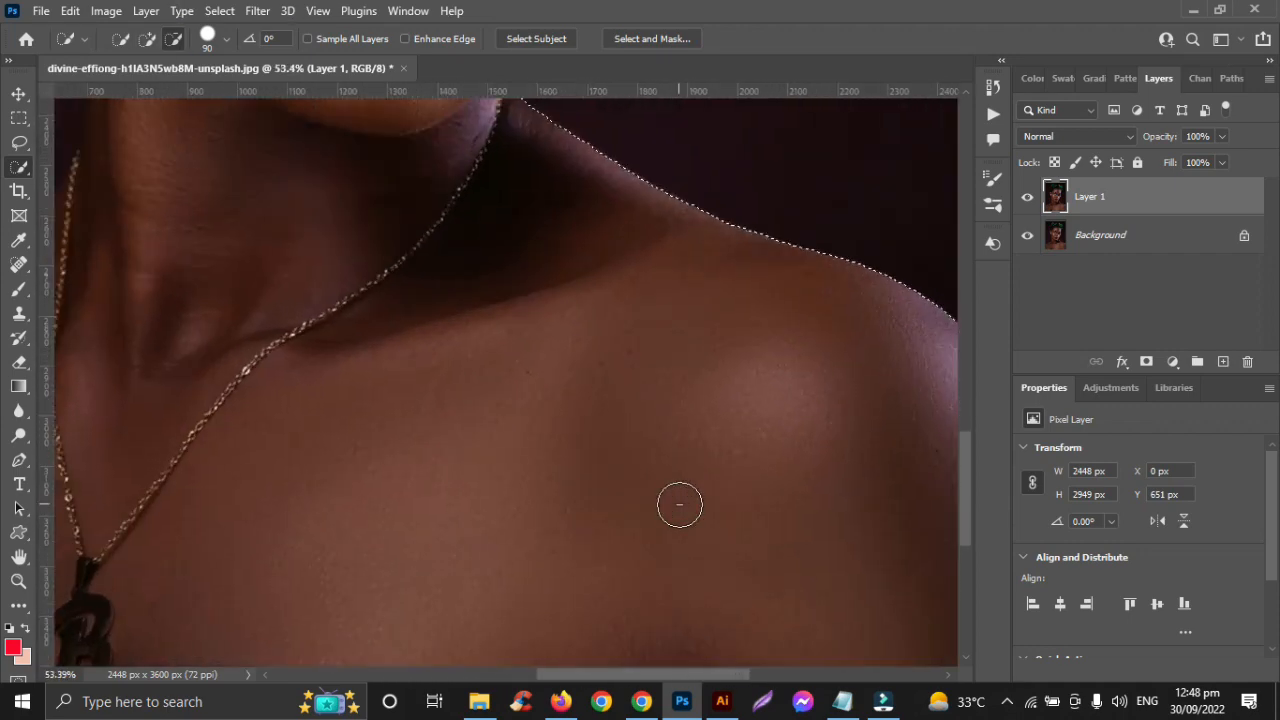
scroll(680, 505, down, 4)
scroll(680, 505, down, 3)
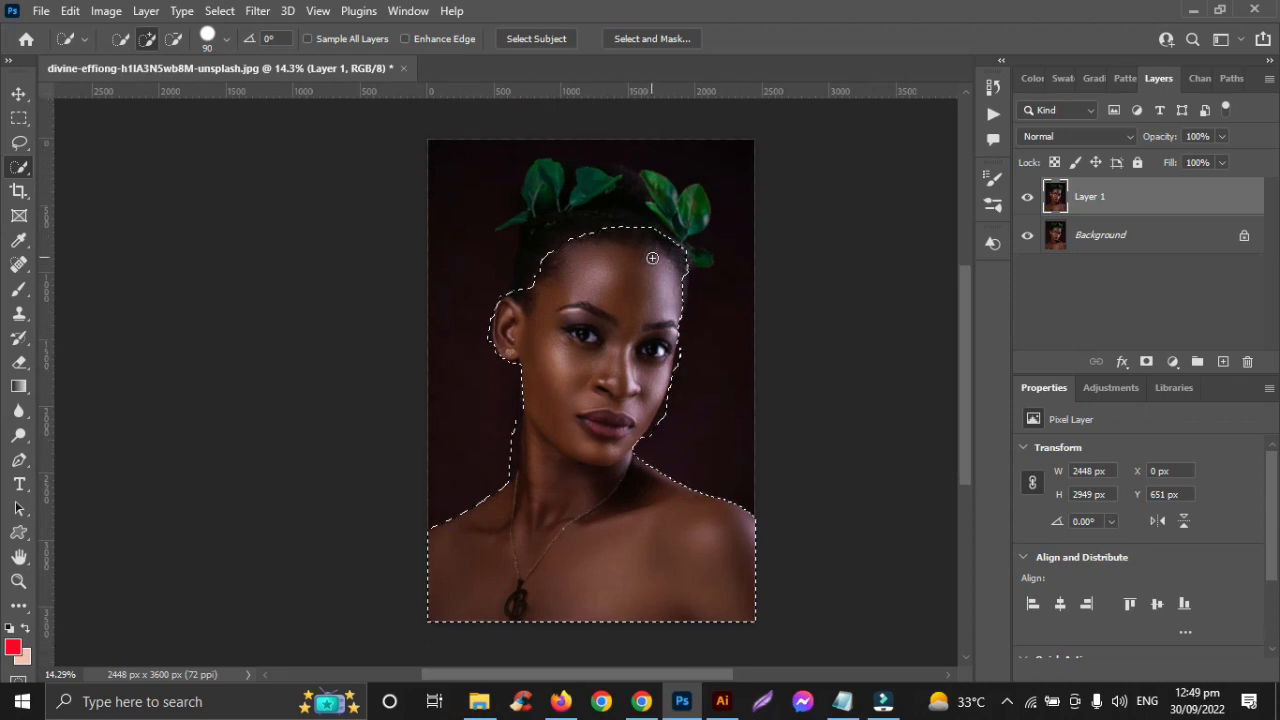
click(18, 93)
scroll(786, 391, right, 2)
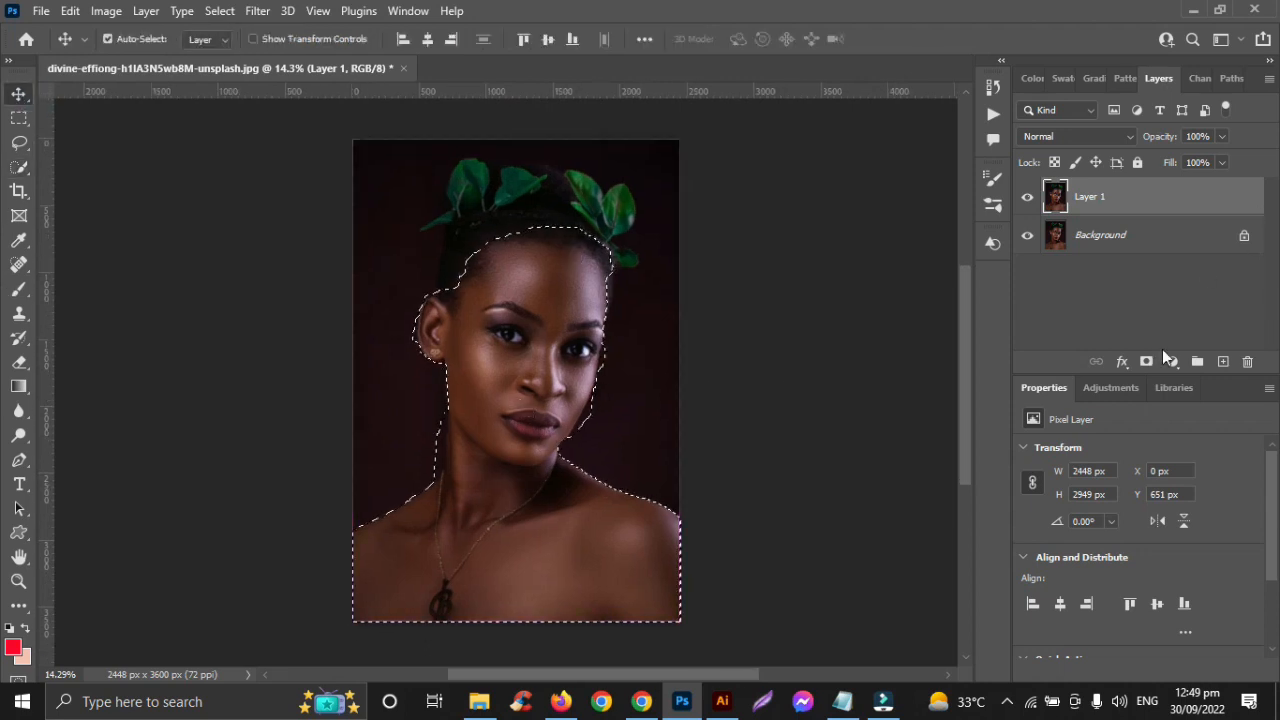
click(1222, 362)
key(alt+BackSpace)
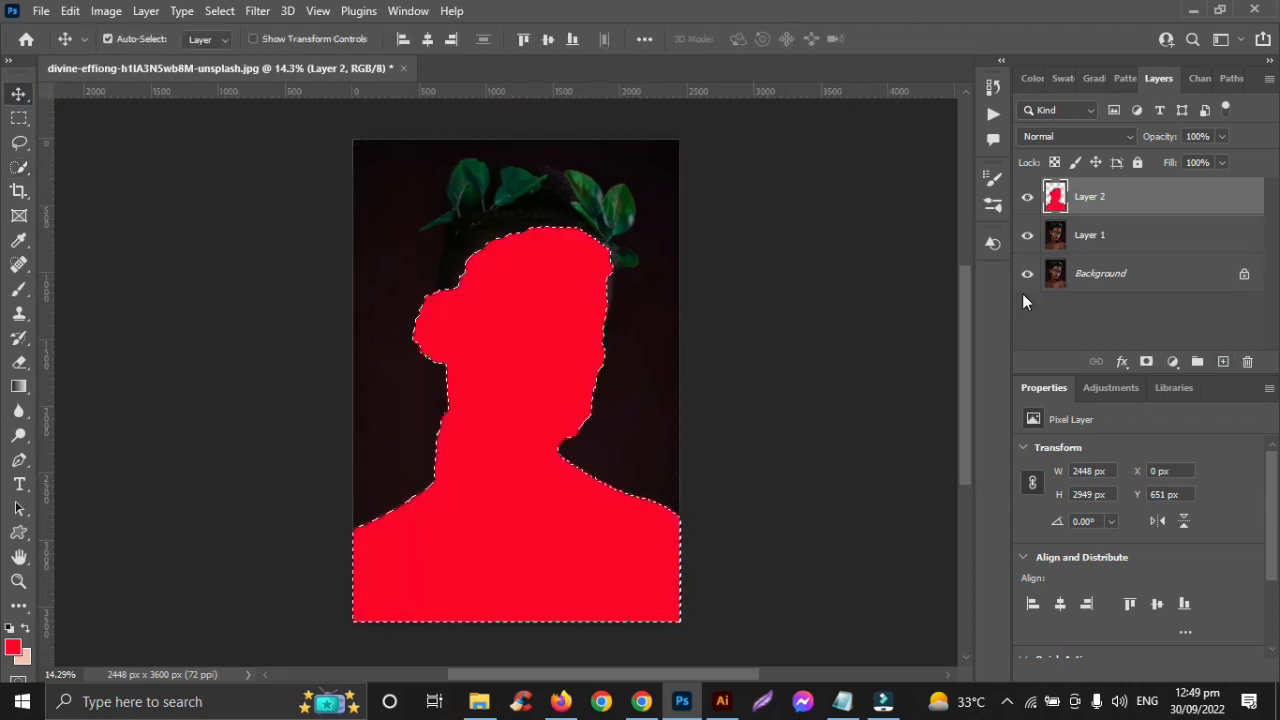
key(ctrl+z)
key(ctrl+shift+z)
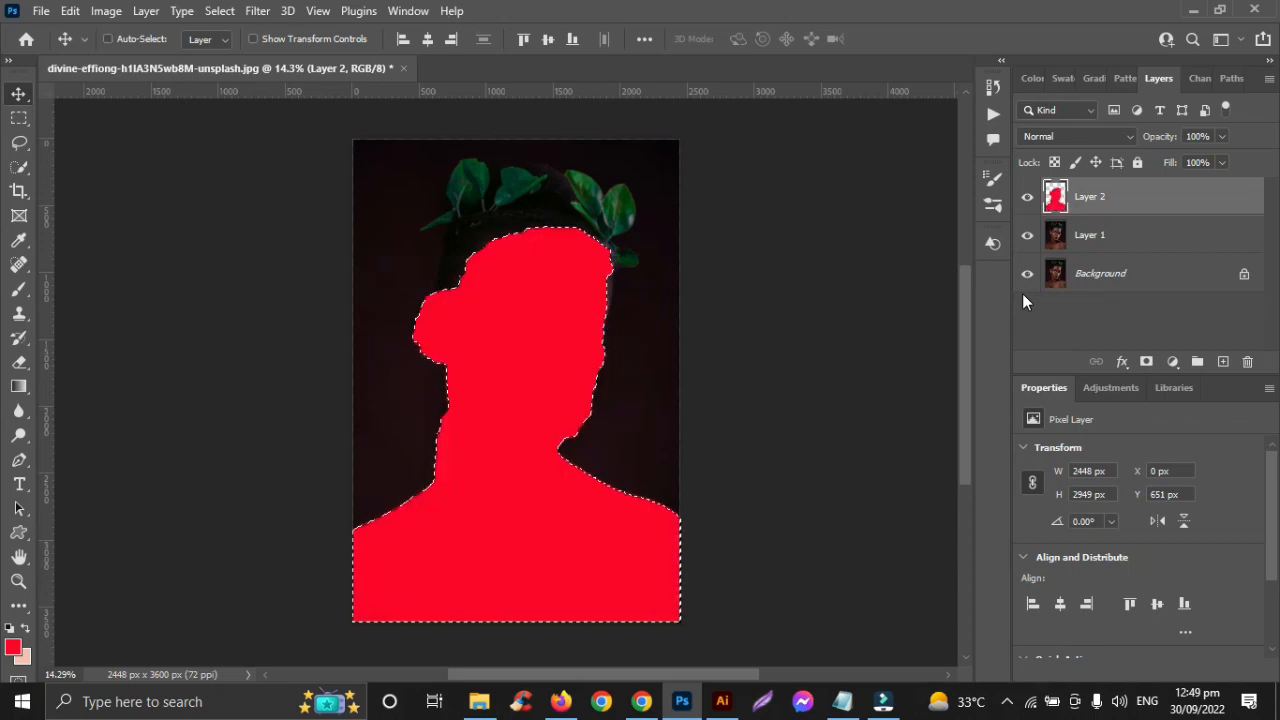
key(ctrl+z)
Fill the skin selection with the peach background colour, set Layer 2's blend mode to Soft Light, and deselect.
key(ctrl+BackSpace)
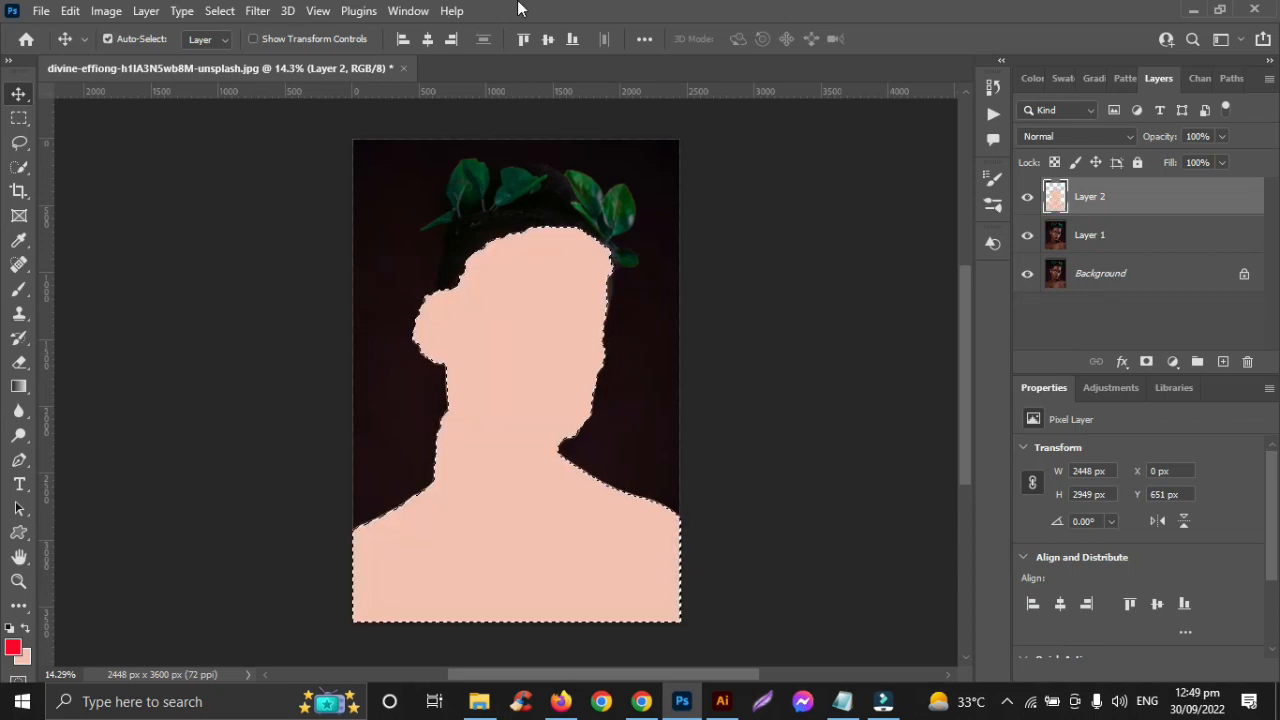
click(1126, 137)
click(1070, 381)
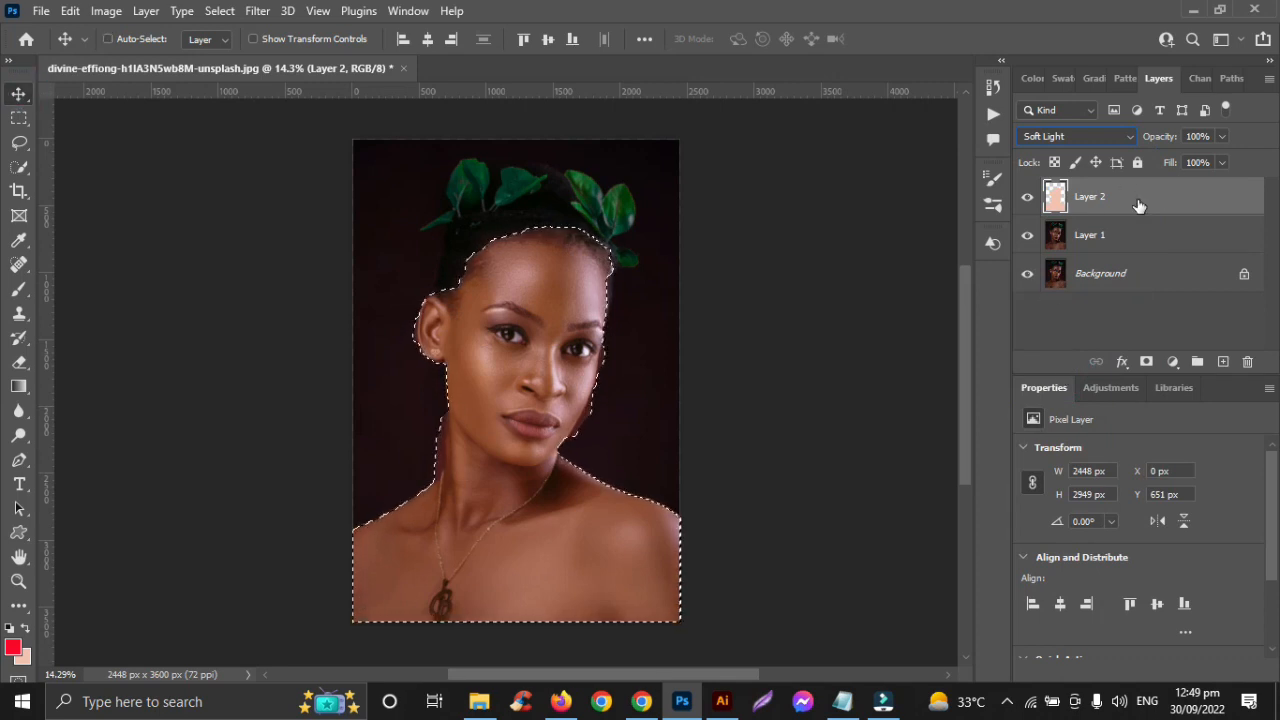
click(642, 348)
key(ctrl+d)
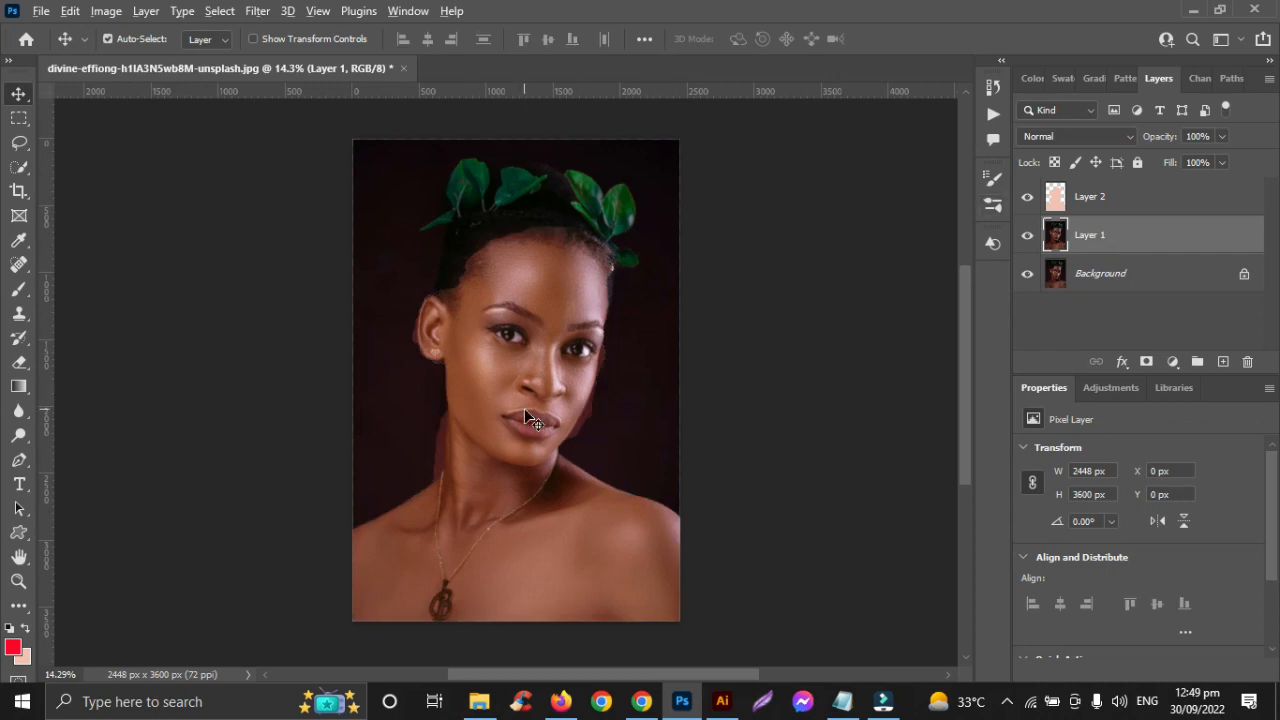
Add a layer mask to Layer 1 and try masking the upper hairline with a 300 px black brush at 83% opacity.
alt+scroll(524, 410, up, 1)
click(1146, 361)
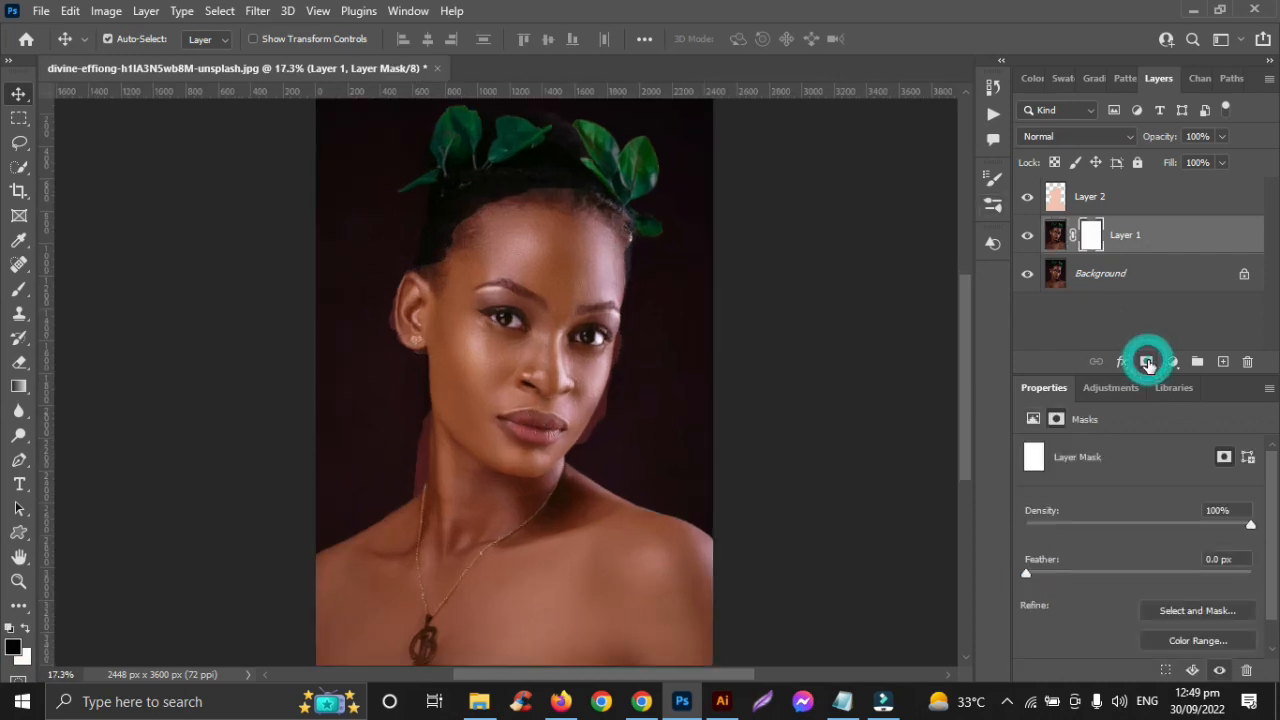
click(19, 290)
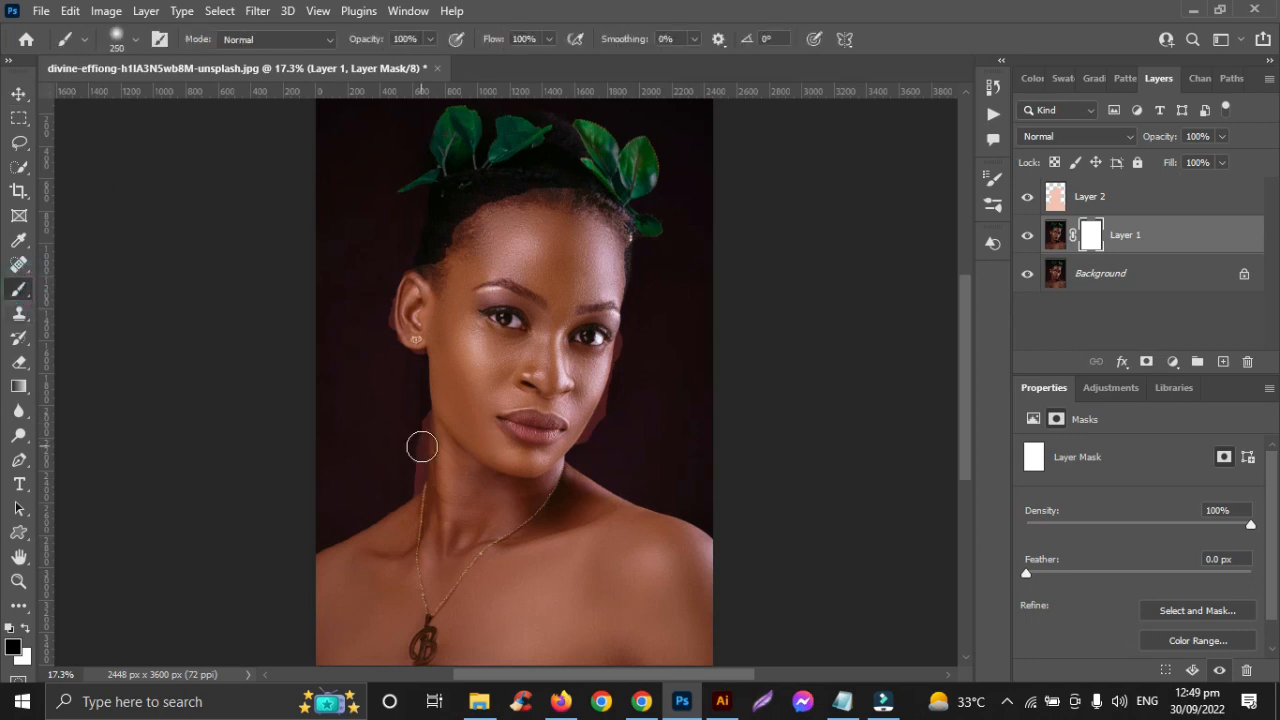
click(428, 38)
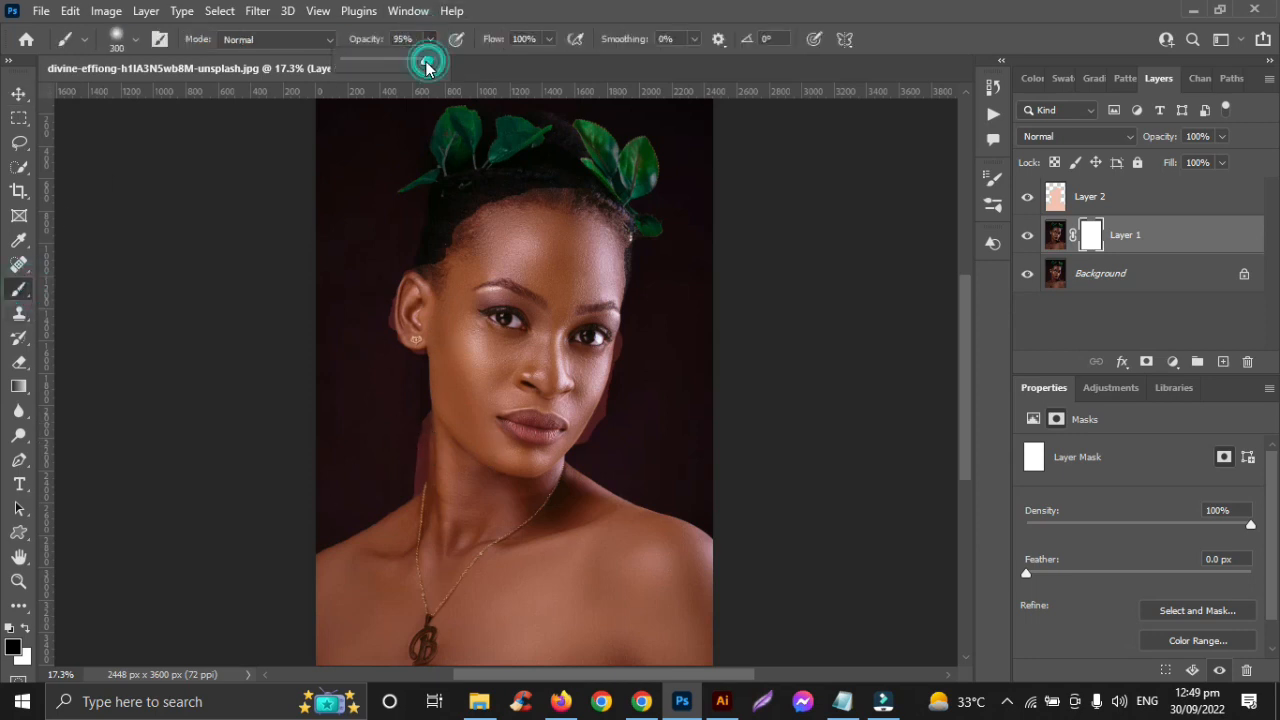
scroll(592, 213, up, 5)
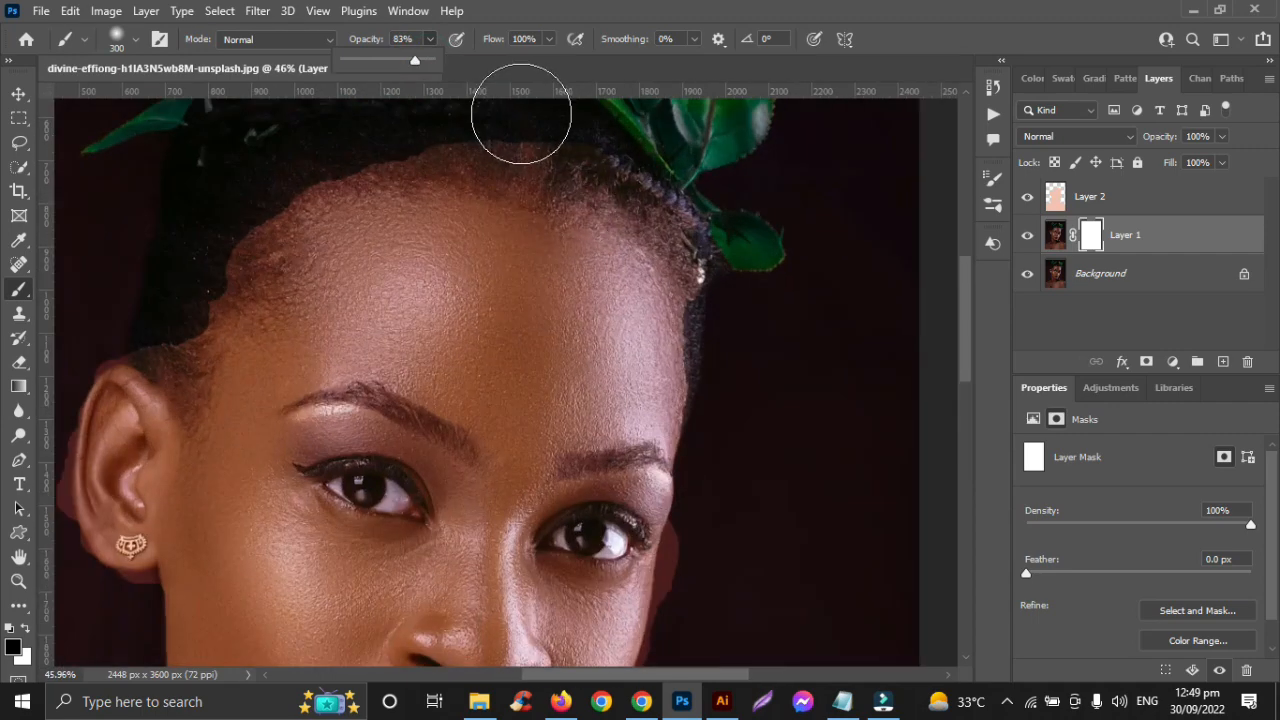
drag(520, 114, 683, 167)
click(1091, 241)
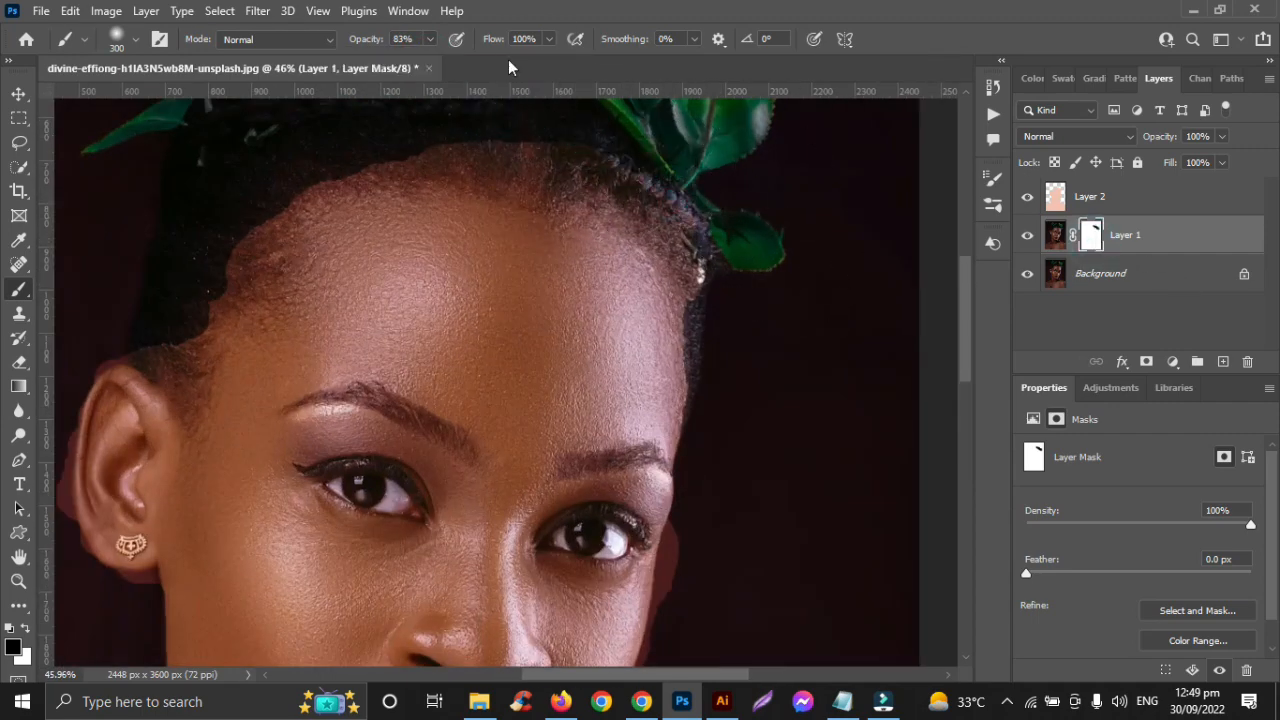
Try painting the hairline on Layer 1's mask at 100% brush opacity, switching to white and reducing the brush to 175 px.
scroll(623, 303, up, 3)
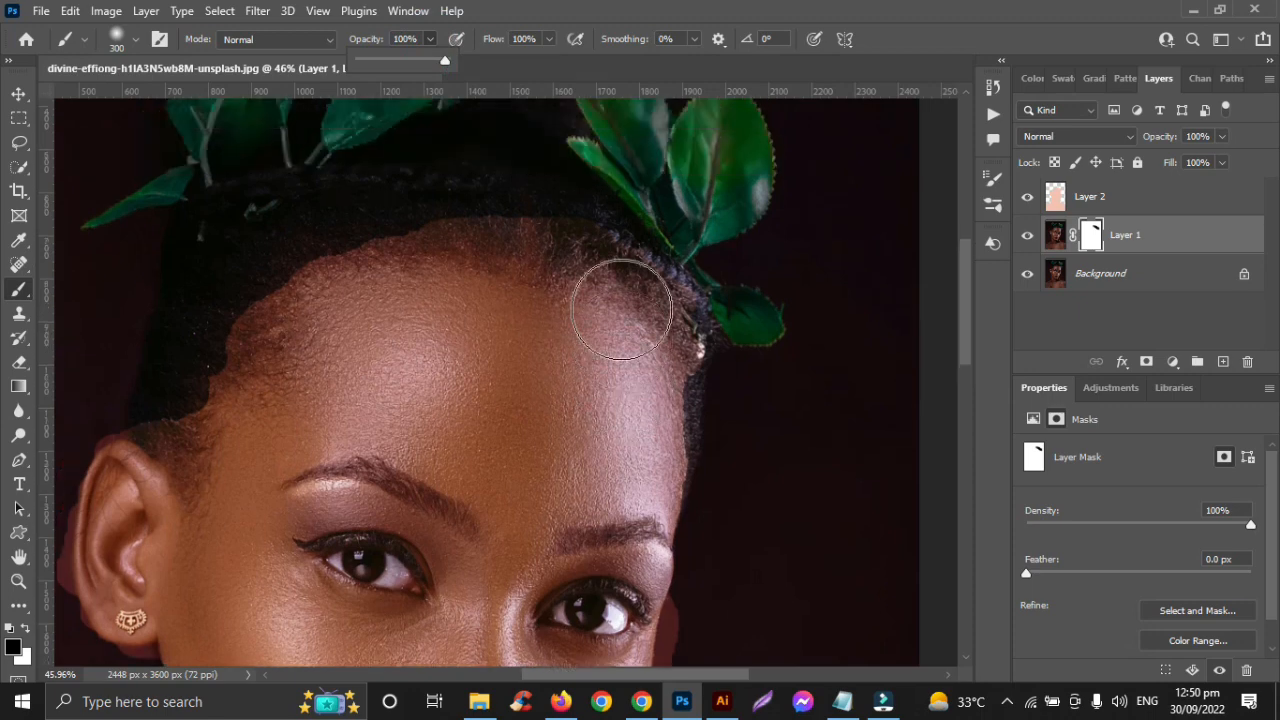
click(504, 216)
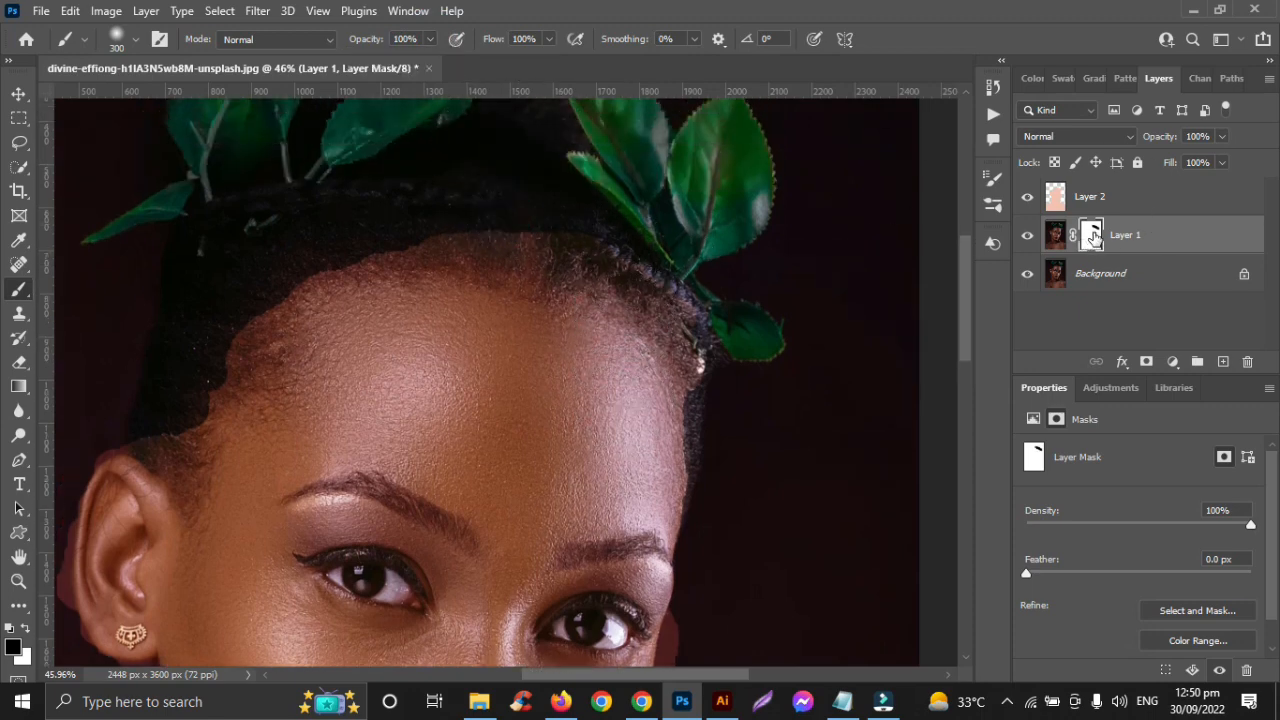
drag(494, 206, 600, 234)
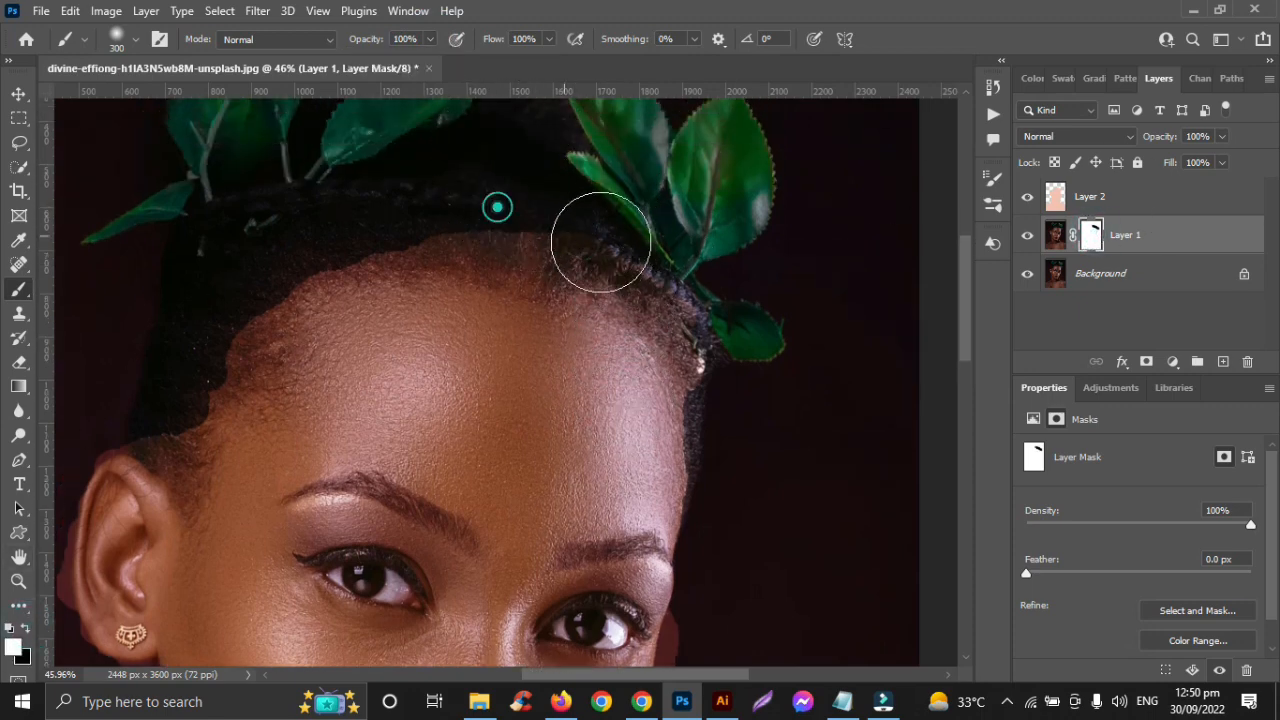
click(20, 291)
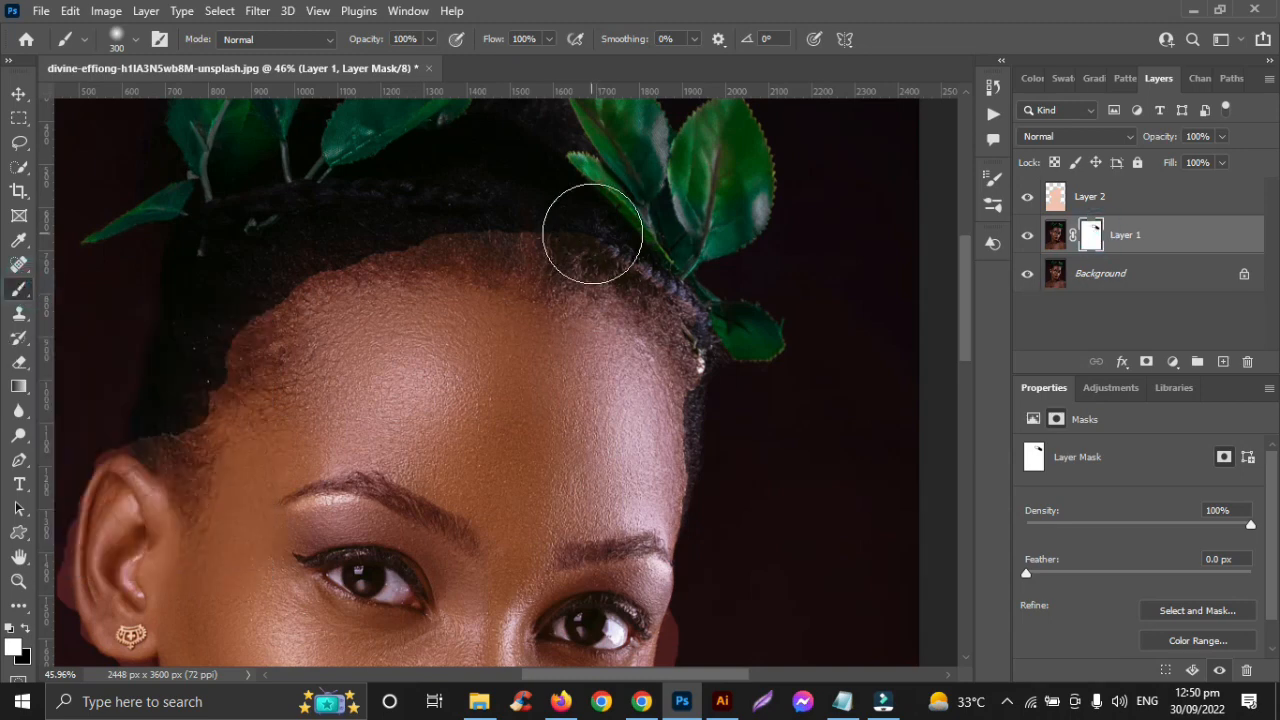
key(bracketleft)
key(bracketleft)
key(bracketleft)
drag(514, 217, 553, 247)
Delete the layer mask from Layer 1.
click(1119, 201)
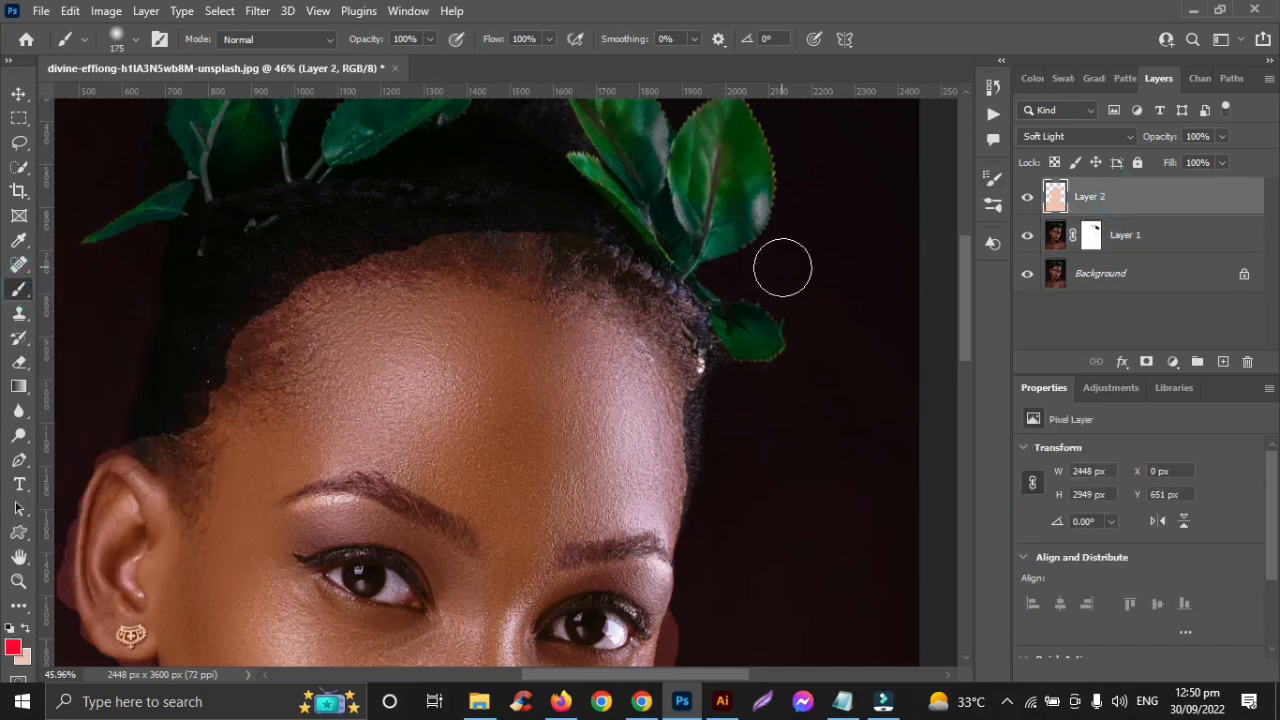
drag(1091, 234, 1248, 362)
click(710, 272)
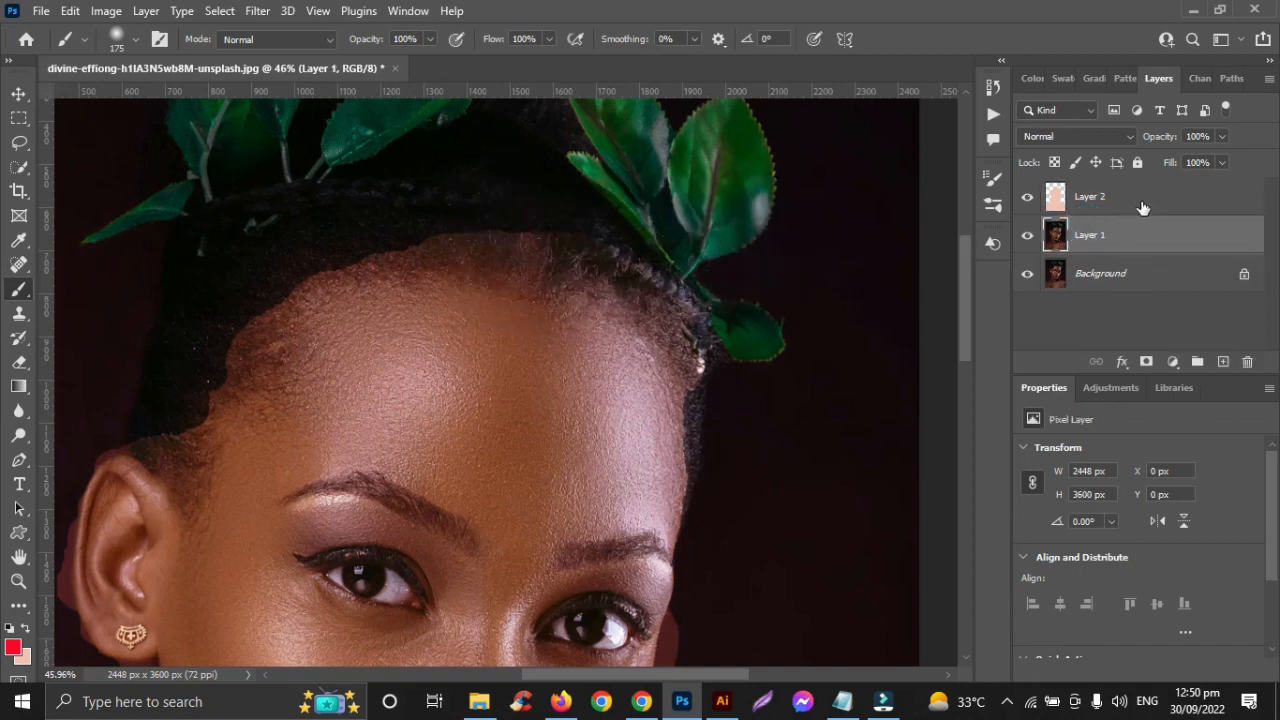
Add a layer mask to Layer 2 and paint it black along the hairline to hide the colour over the hair.
click(1143, 205)
click(1146, 360)
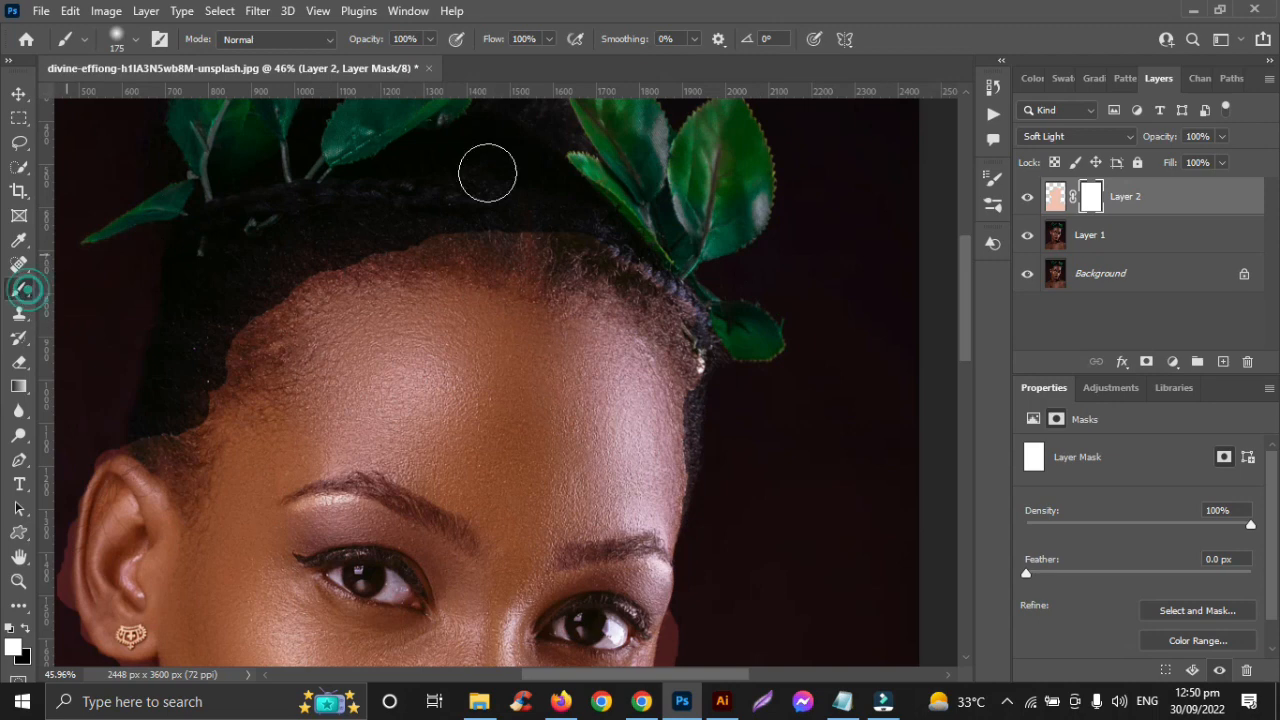
mouse_move(528, 228)
mouse_down()
mouse_move(623, 268)
mouse_move(771, 290)
mouse_move(758, 357)
mouse_move(698, 366)
mouse_move(626, 269)
mouse_up()
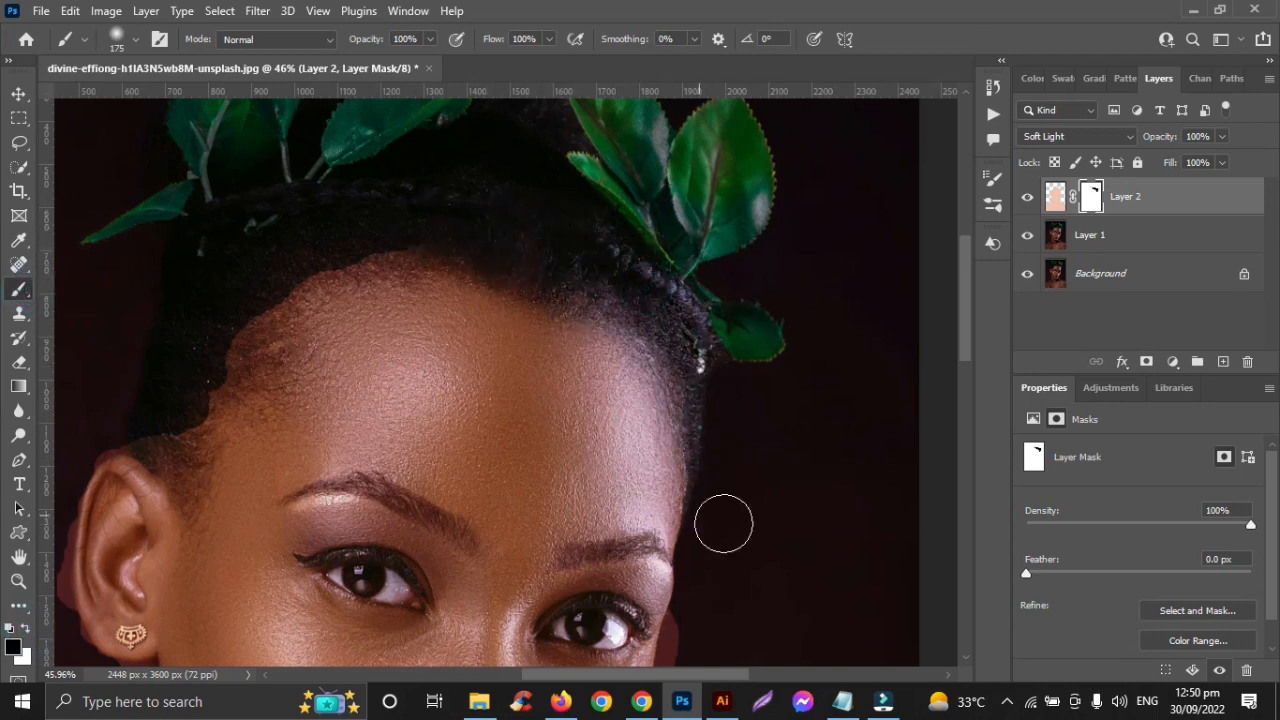
mouse_move(410, 250)
mouse_down()
mouse_move(252, 388)
mouse_move(177, 394)
mouse_move(180, 466)
mouse_move(274, 369)
mouse_up()
Paint black on Layer 2's mask around the ear and over the sideburn hair, reducing the brush to 90 px.
scroll(290, 355, up, 2)
scroll(290, 355, down, 6)
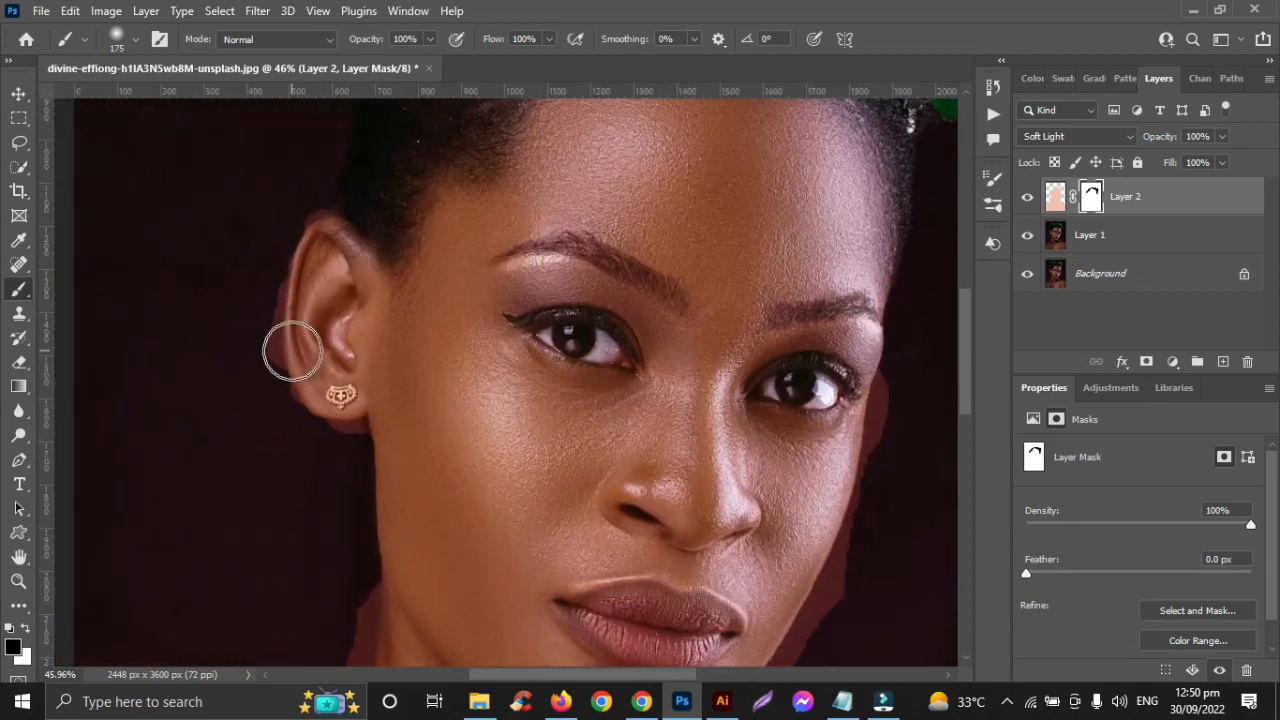
scroll(288, 345, up, 2)
mouse_move(263, 193)
mouse_down()
mouse_move(238, 459)
mouse_move(255, 253)
mouse_move(231, 438)
mouse_move(250, 561)
mouse_move(265, 503)
mouse_move(262, 571)
mouse_up()
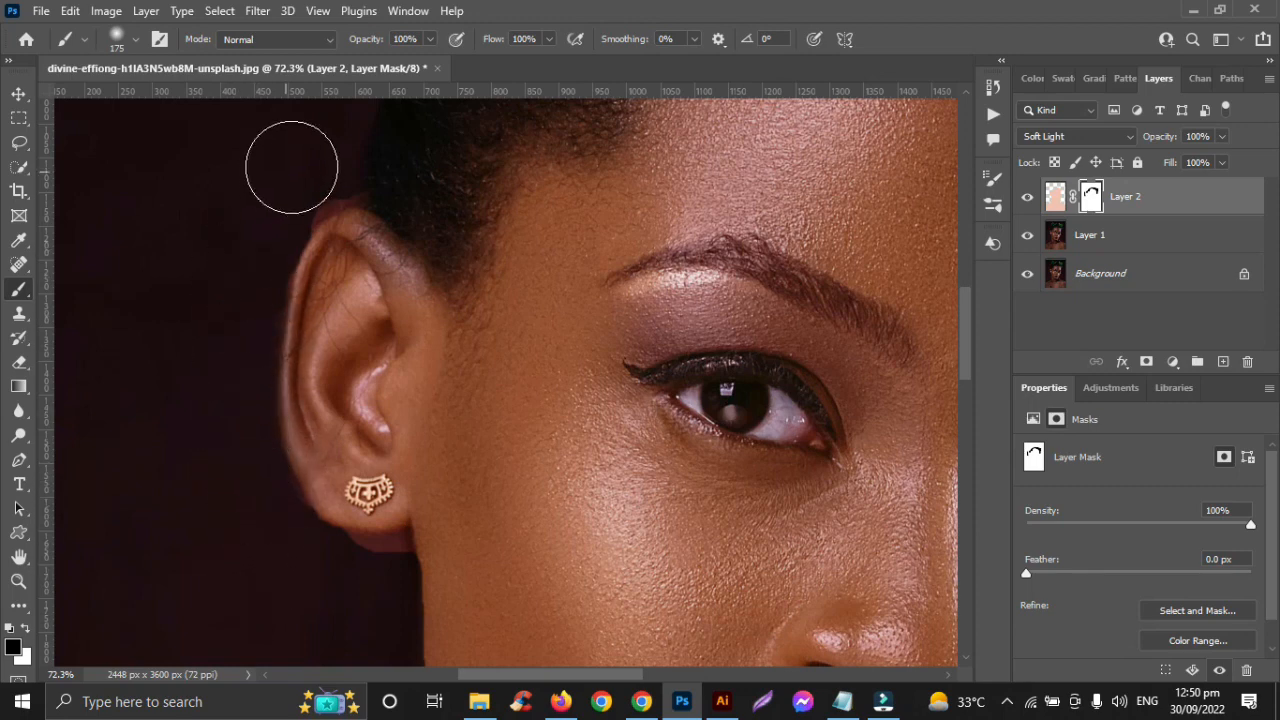
drag(348, 171, 277, 198)
key([)
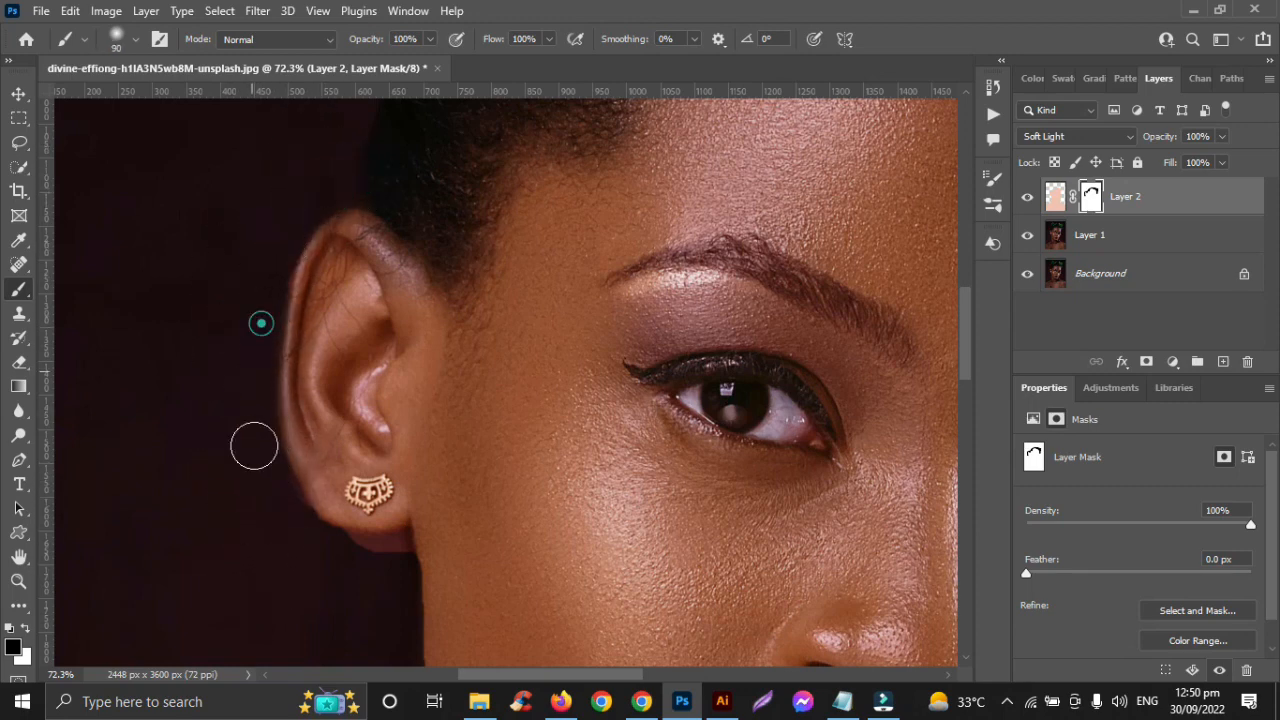
drag(254, 446, 272, 497)
mouse_move(389, 552)
mouse_down()
mouse_move(366, 560)
mouse_move(336, 528)
mouse_up()
drag(249, 476, 260, 511)
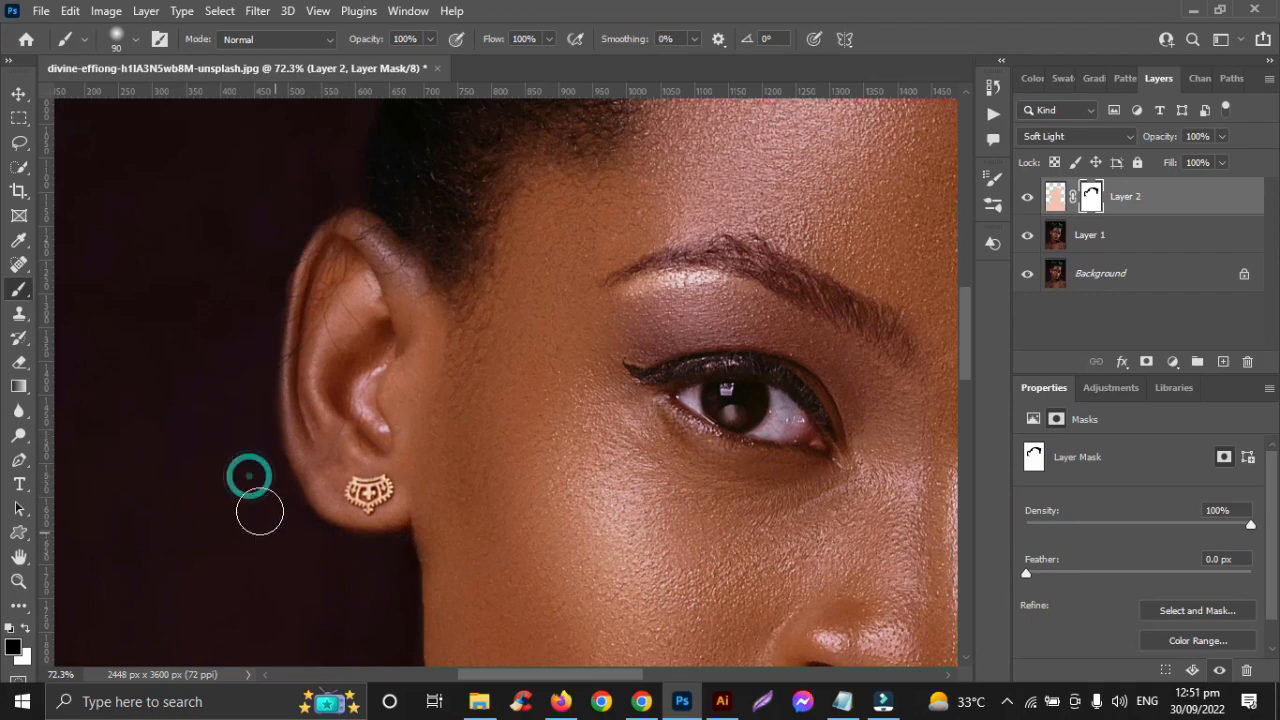
drag(463, 300, 460, 351)
scroll(463, 352, up, 2)
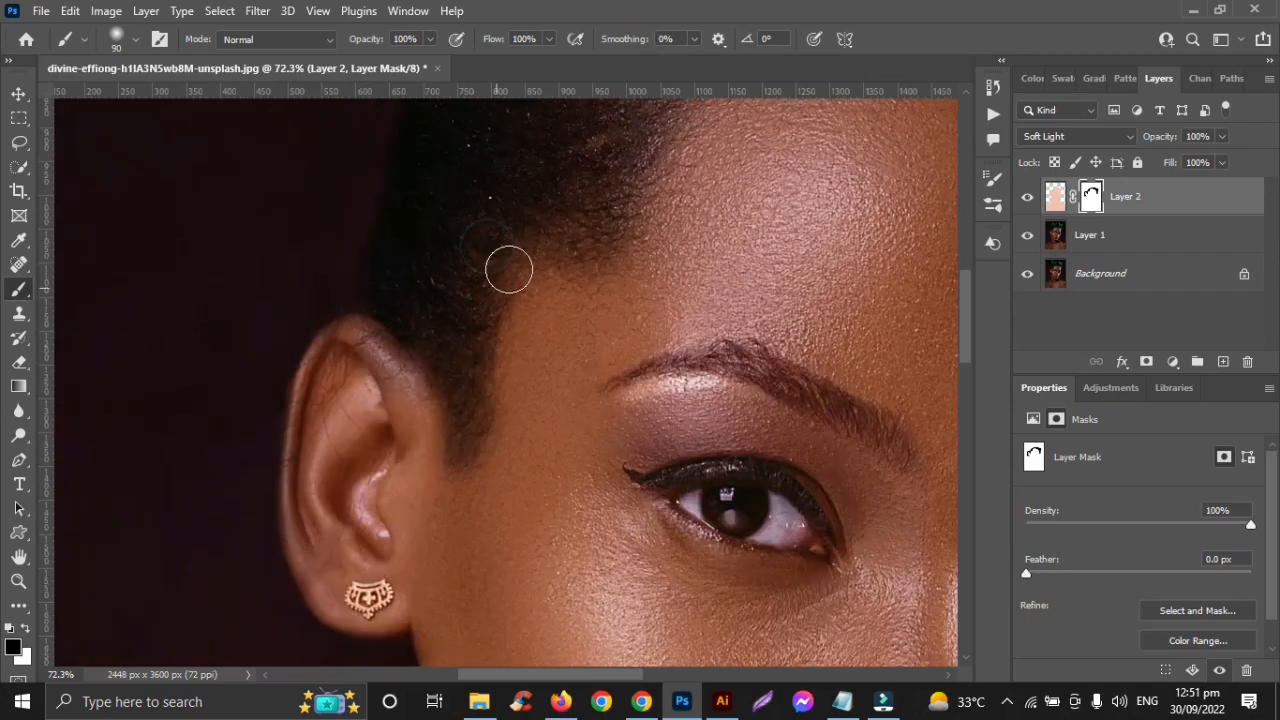
Paint the mask black beside the neck, from below the jaw to the shoulder, to hide the background colour spill.
scroll(600, 240, down, 3)
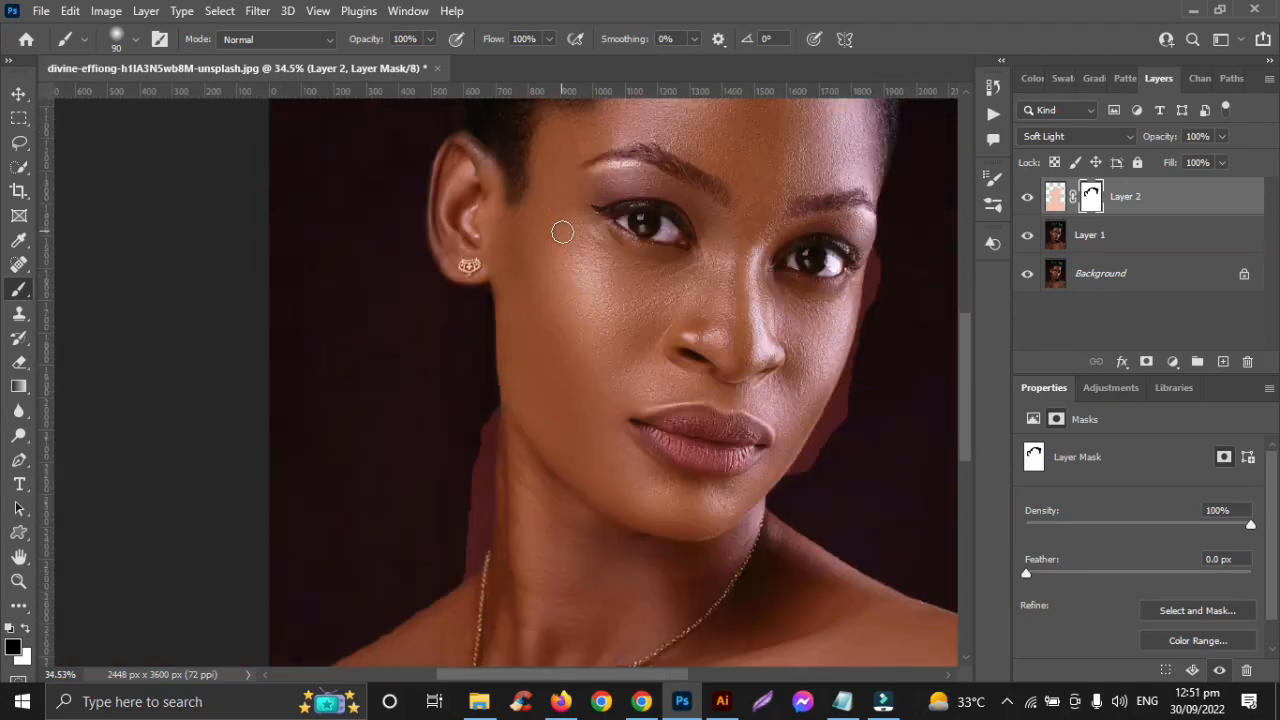
scroll(431, 528, up, 4)
mouse_move(551, 243)
mouse_down()
mouse_move(548, 377)
mouse_move(574, 189)
mouse_move(545, 347)
mouse_up()
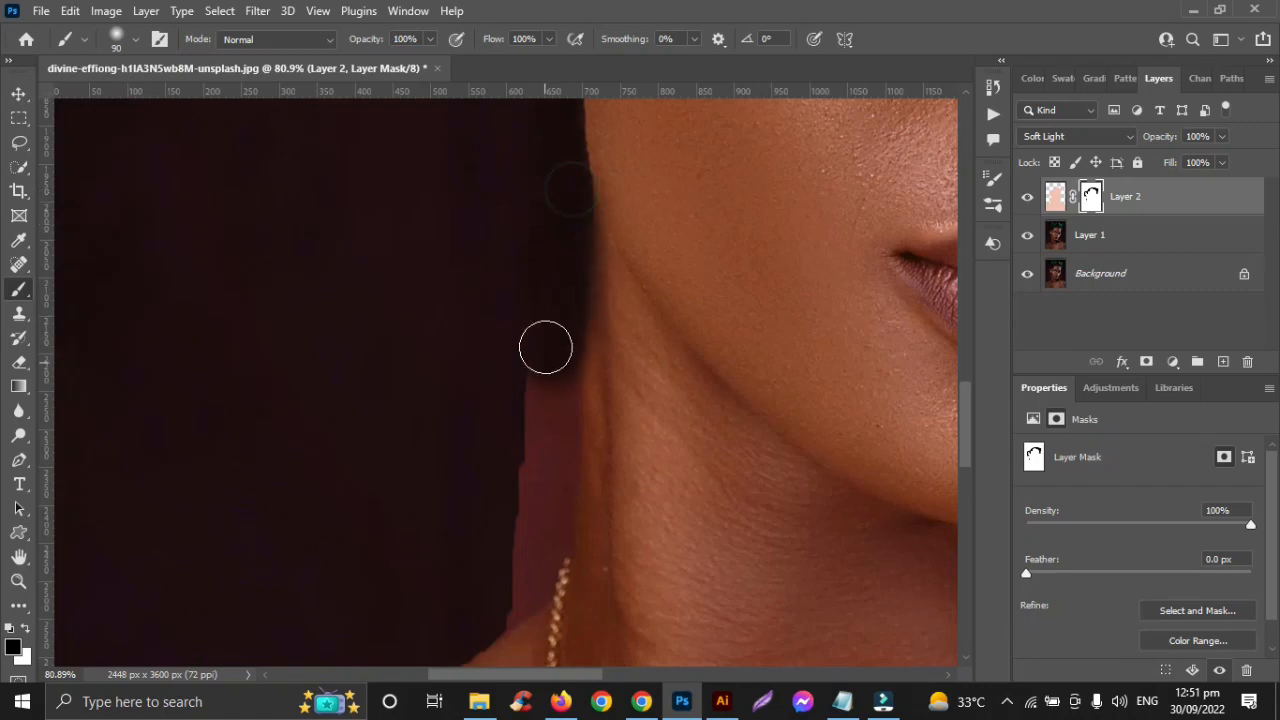
mouse_move(566, 211)
mouse_down()
mouse_move(545, 415)
mouse_move(540, 404)
mouse_move(559, 403)
mouse_move(563, 499)
mouse_move(532, 587)
mouse_move(502, 597)
mouse_up()
scroll(466, 616, down, 4)
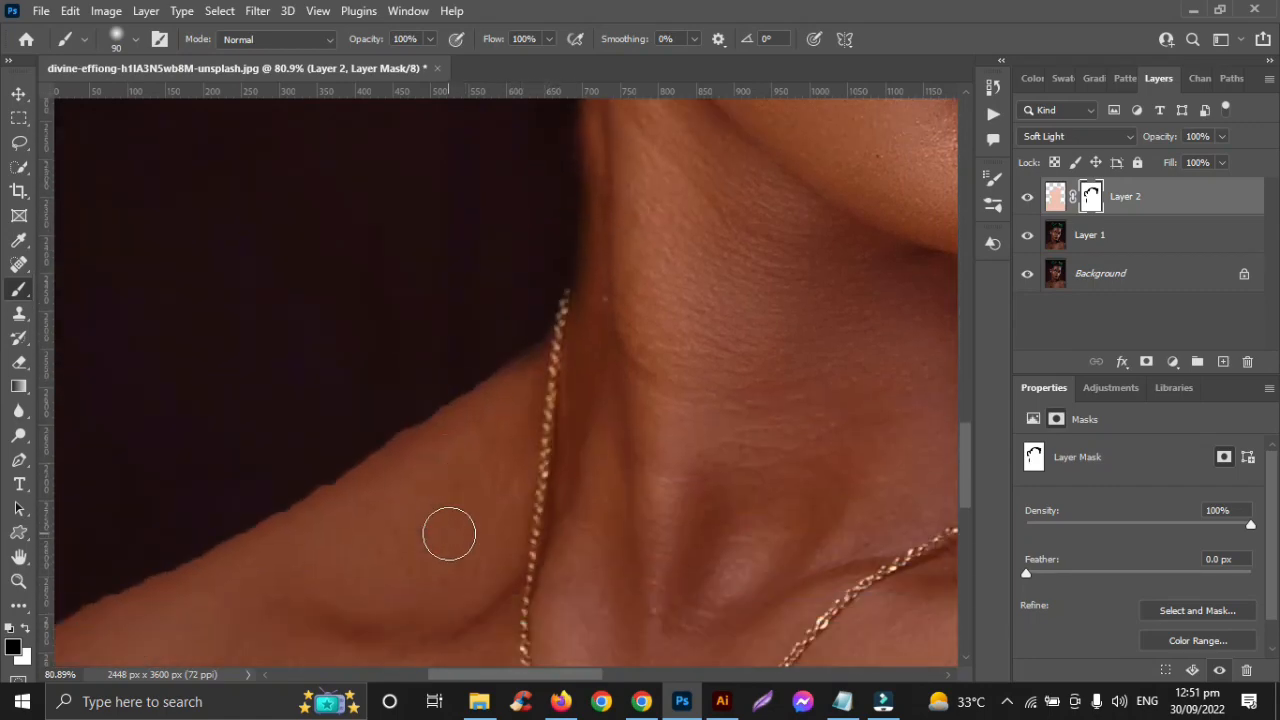
Inspect the shoulder edge below the ear with the earring for remaining colour spill on the background.
scroll(328, 452, left, 5)
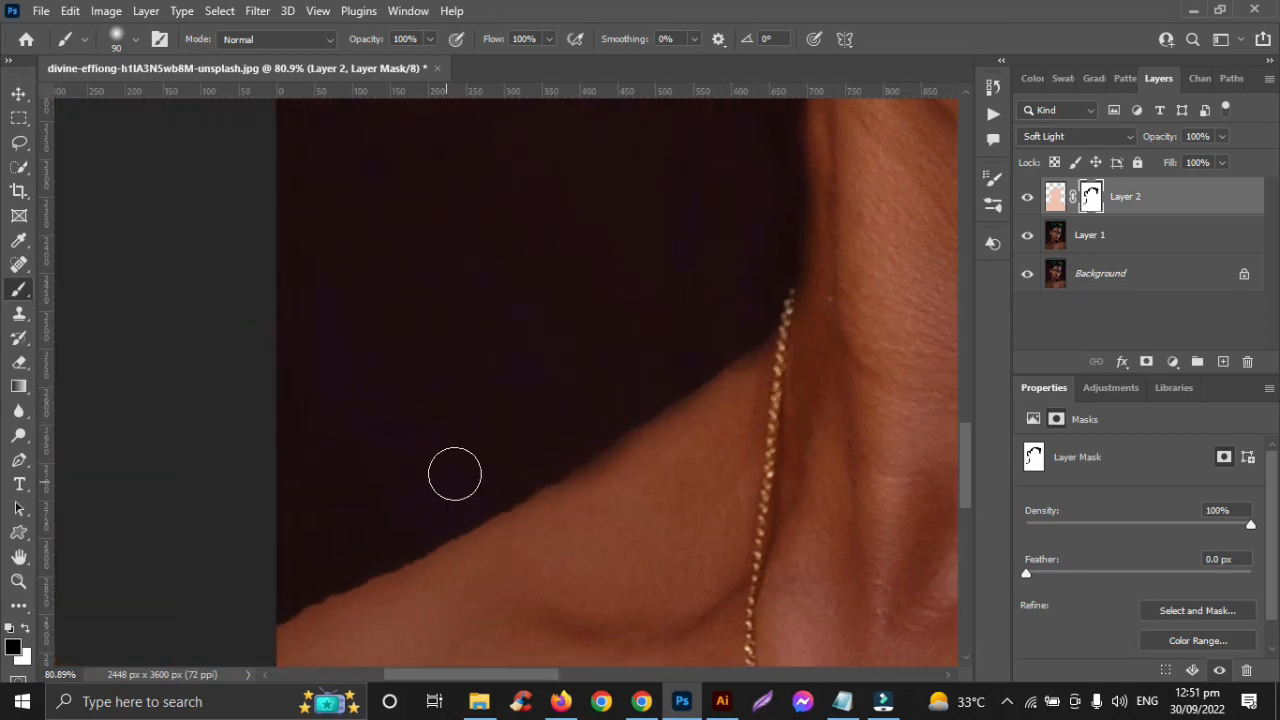
scroll(568, 505, down, 5)
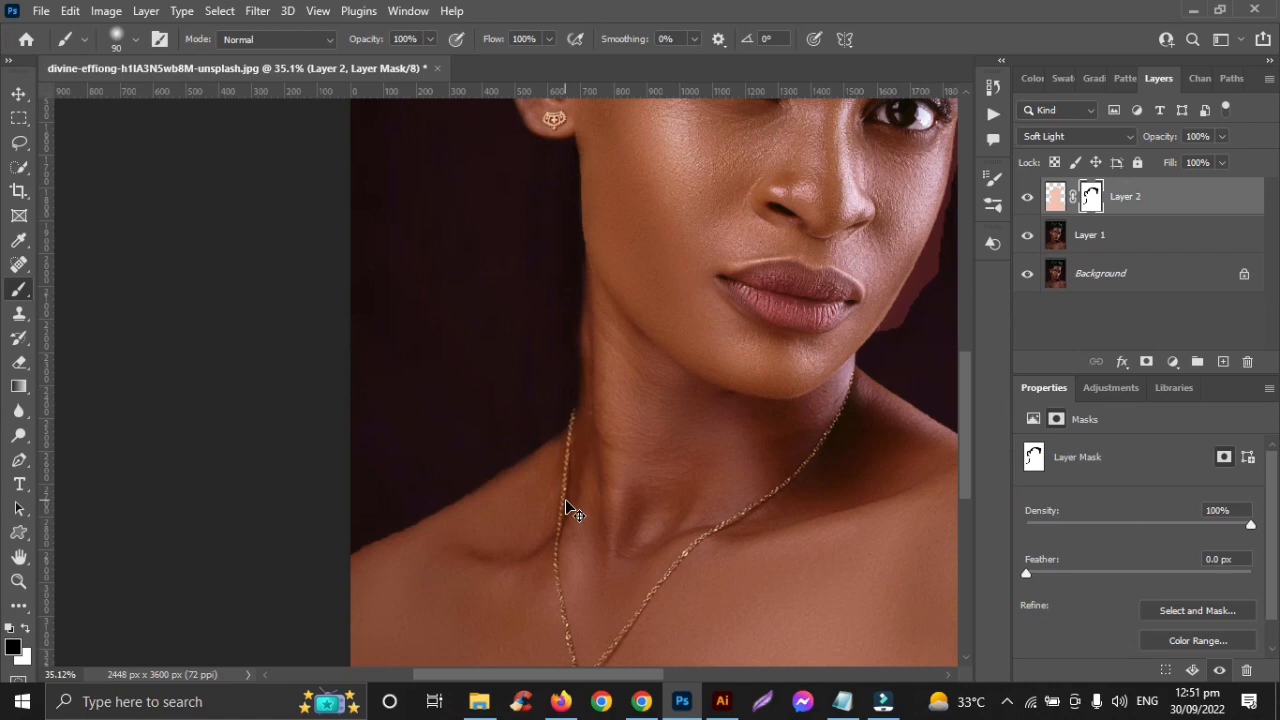
scroll(491, 455, up, 5)
scroll(491, 455, up, 1)
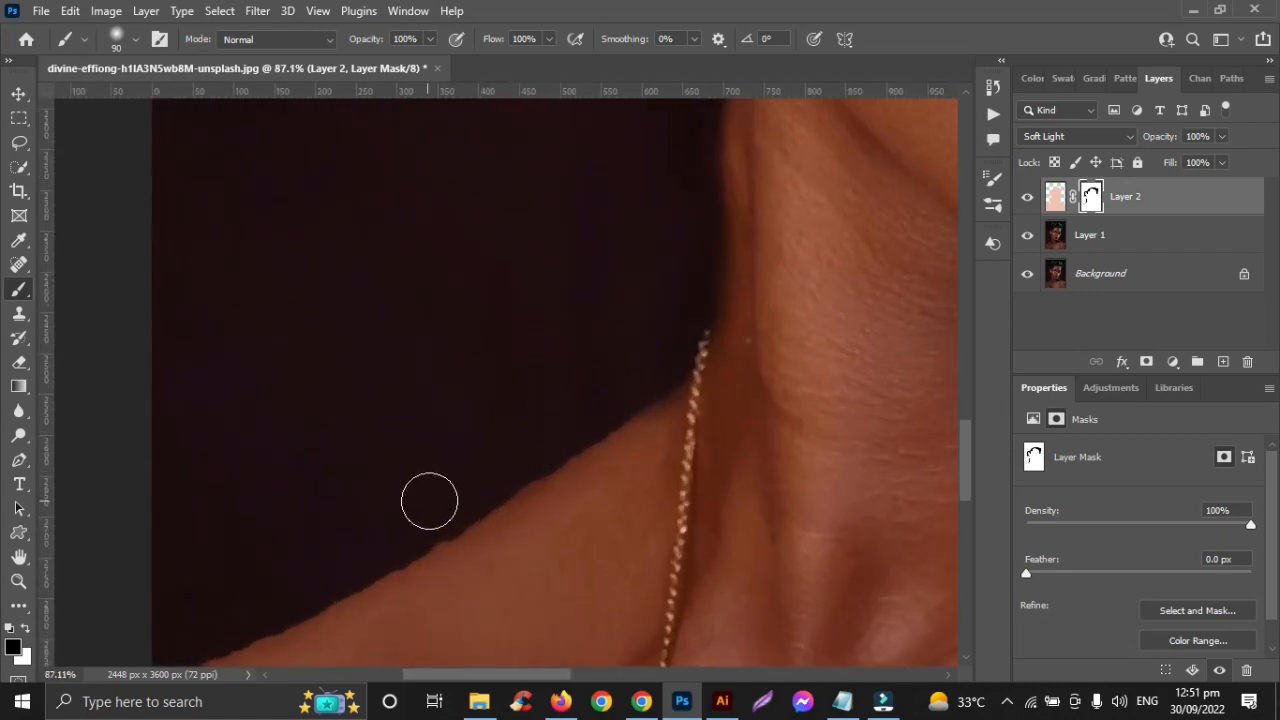
scroll(186, 592, down, 2)
scroll(186, 592, down, 2)
scroll(186, 592, left, 1)
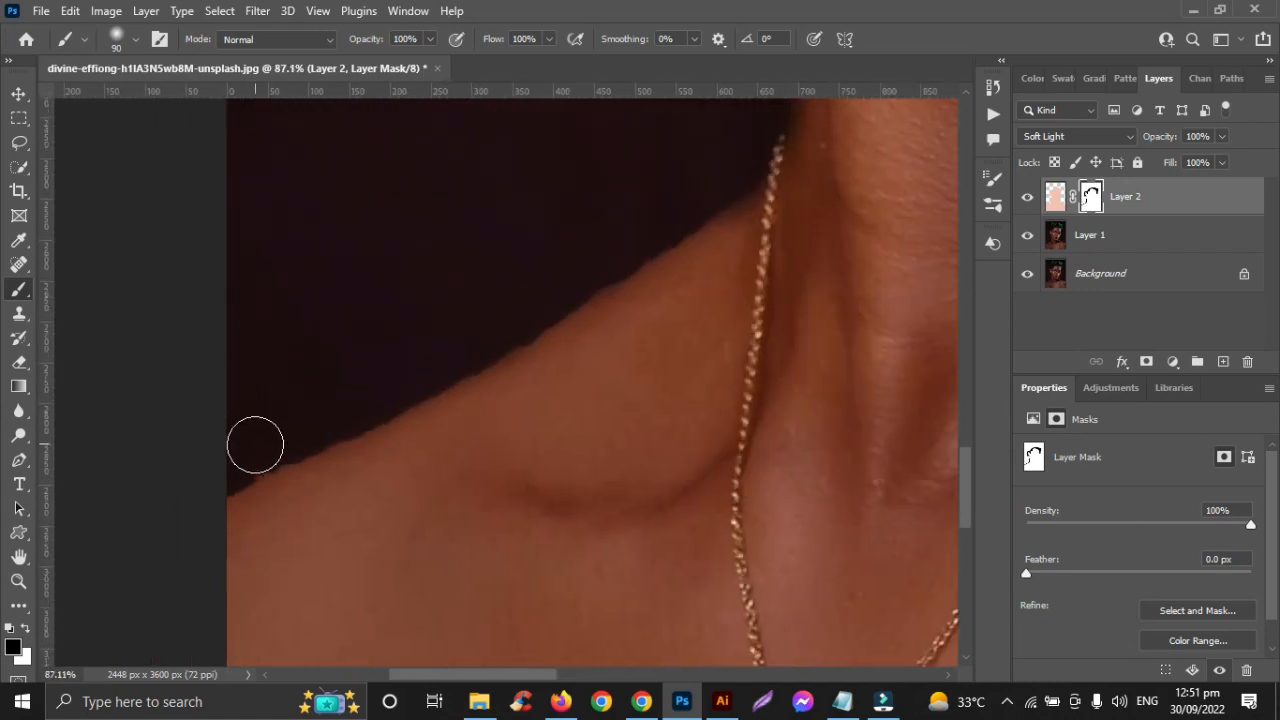
scroll(529, 423, down, 4)
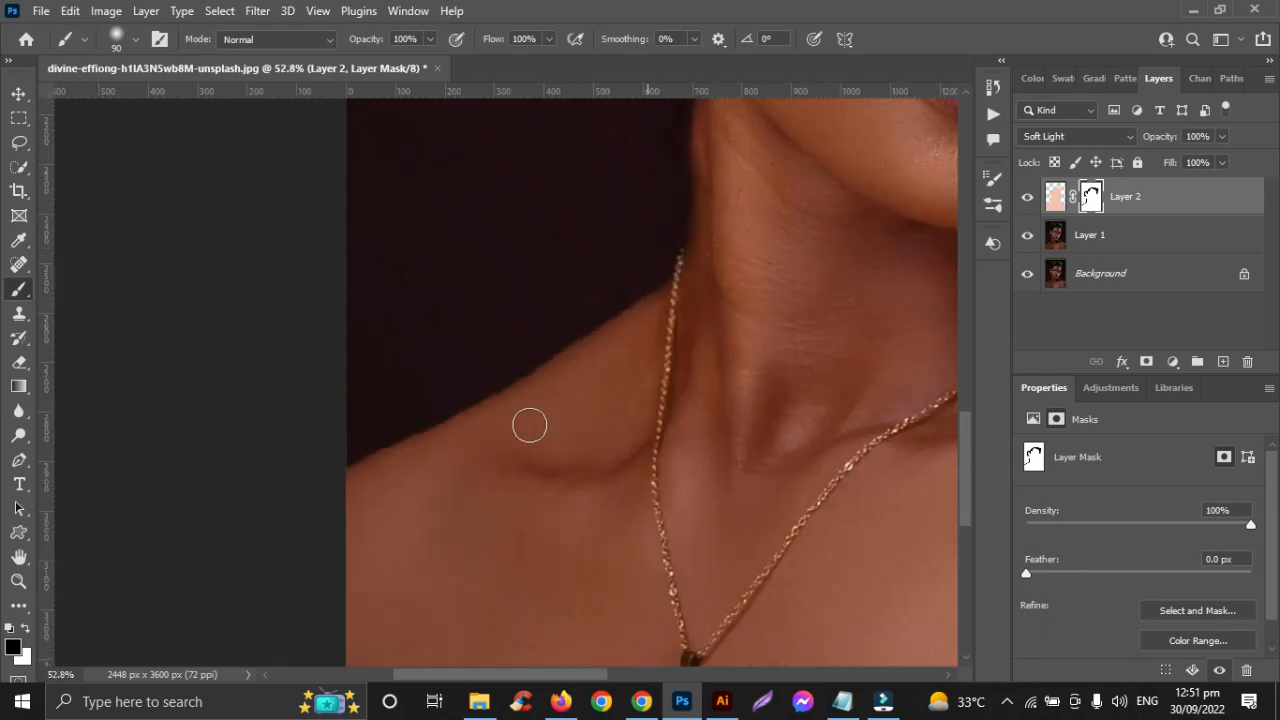
Paint the mask black along the jaw and lower cheek on the side without the visible ear to remove the spill.
scroll(531, 429, right, 2)
scroll(529, 412, up, 1)
scroll(529, 412, up, 3)
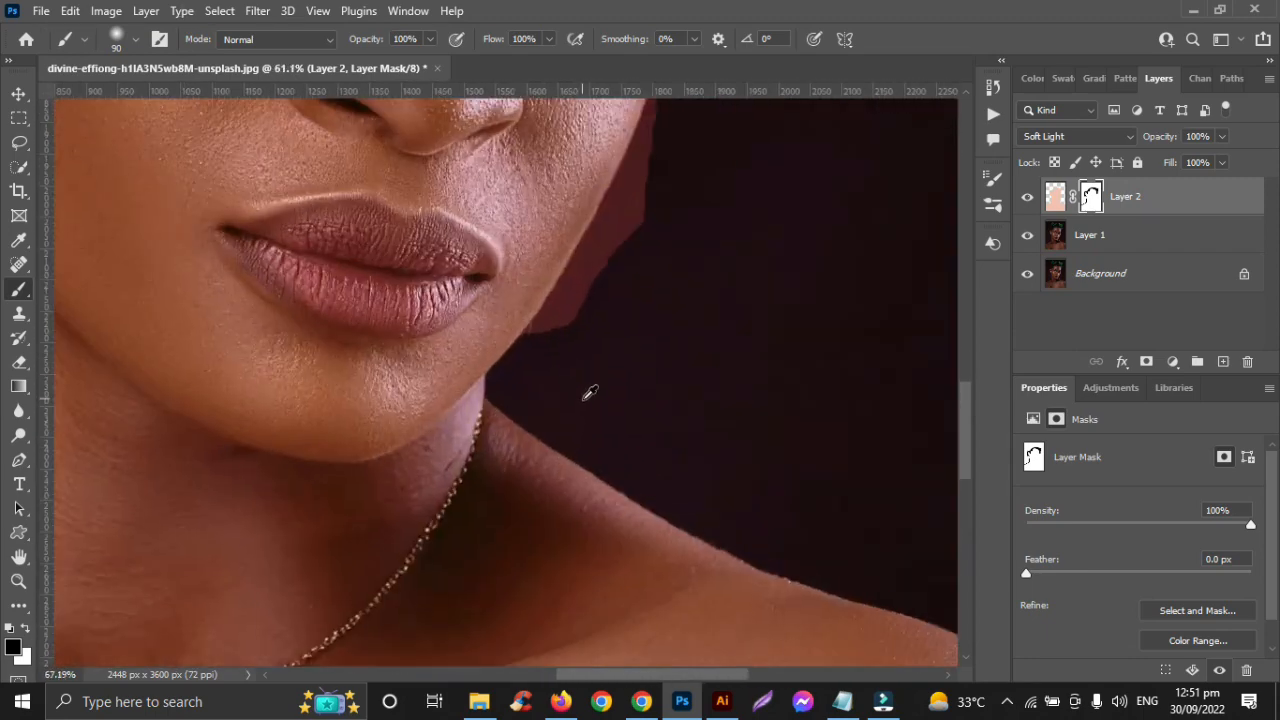
scroll(583, 397, up, 4)
drag(668, 374, 560, 490)
drag(666, 323, 577, 489)
mouse_move(615, 402)
mouse_down()
mouse_move(553, 511)
mouse_move(514, 543)
mouse_up()
scroll(635, 408, up, 3)
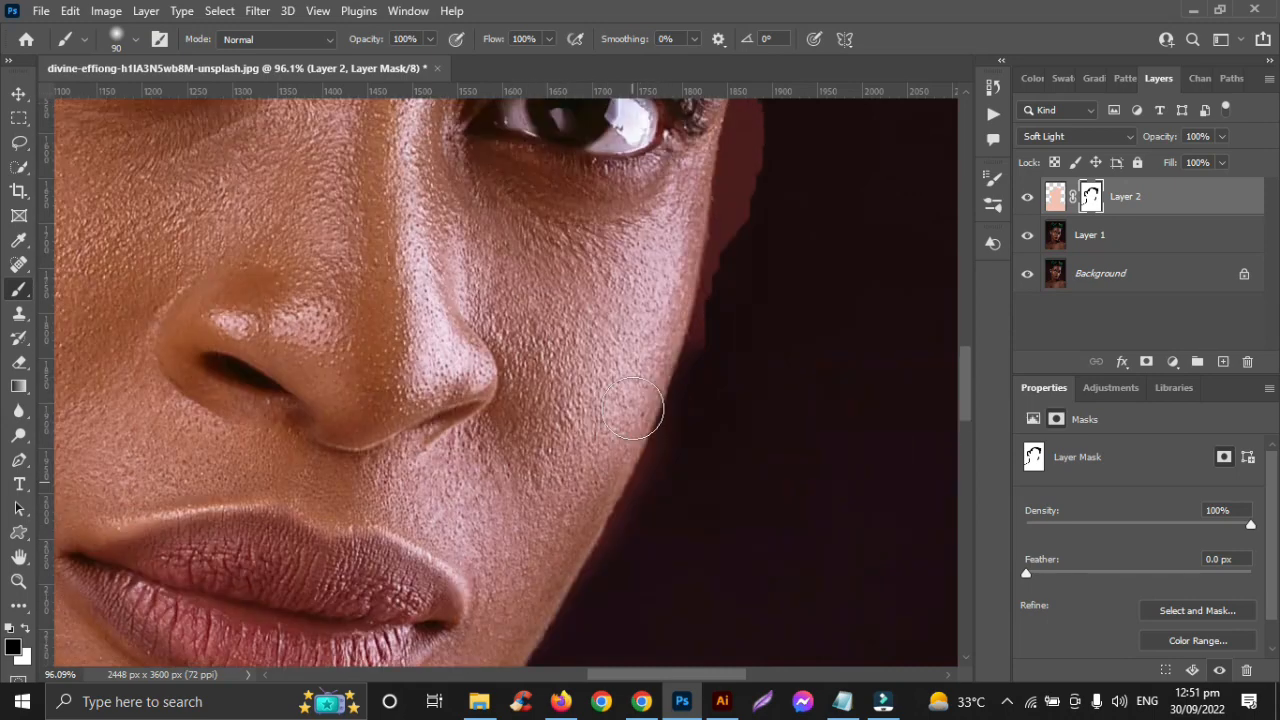
Mask the remaining colour spill on the background beside the upper cheek and the outer corner of the eye.
drag(771, 134, 704, 377)
drag(718, 376, 699, 438)
scroll(740, 400, up, 3)
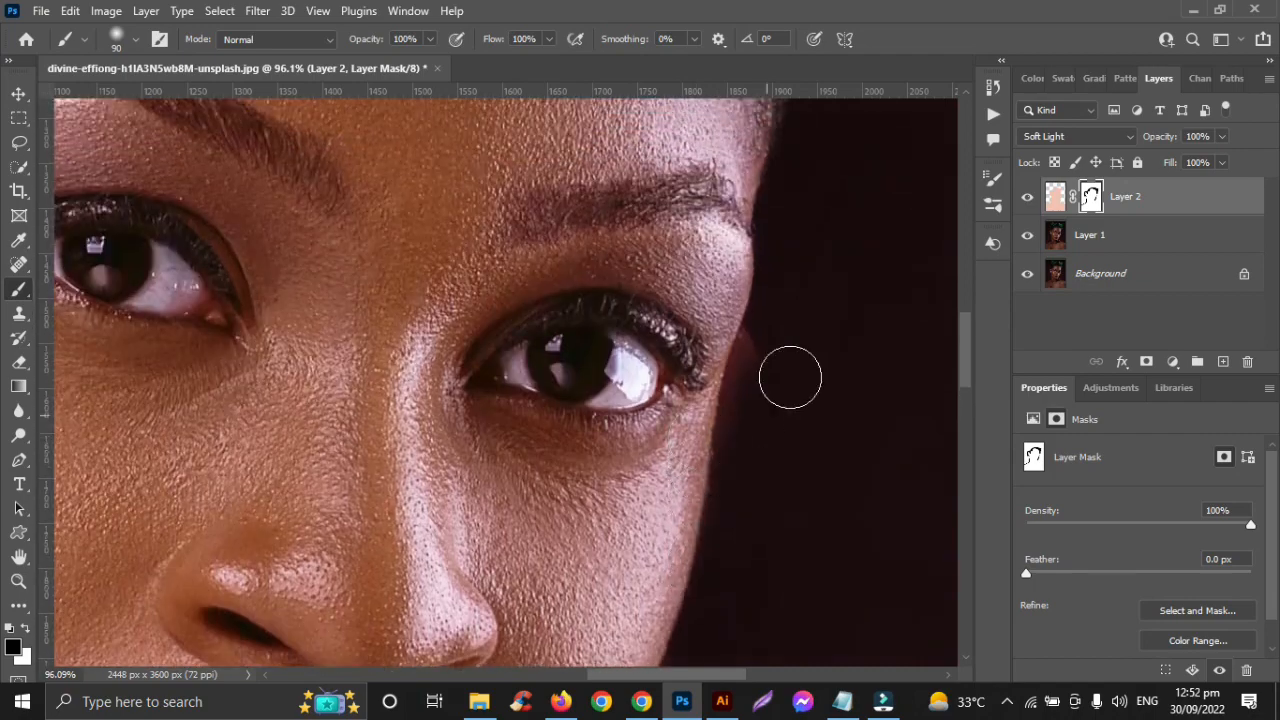
drag(754, 363, 757, 491)
Mask the fill colour off the eyebrow farther from the visible ear with a 60 px black brush.
scroll(758, 493, up, 3)
scroll(760, 494, down, 2)
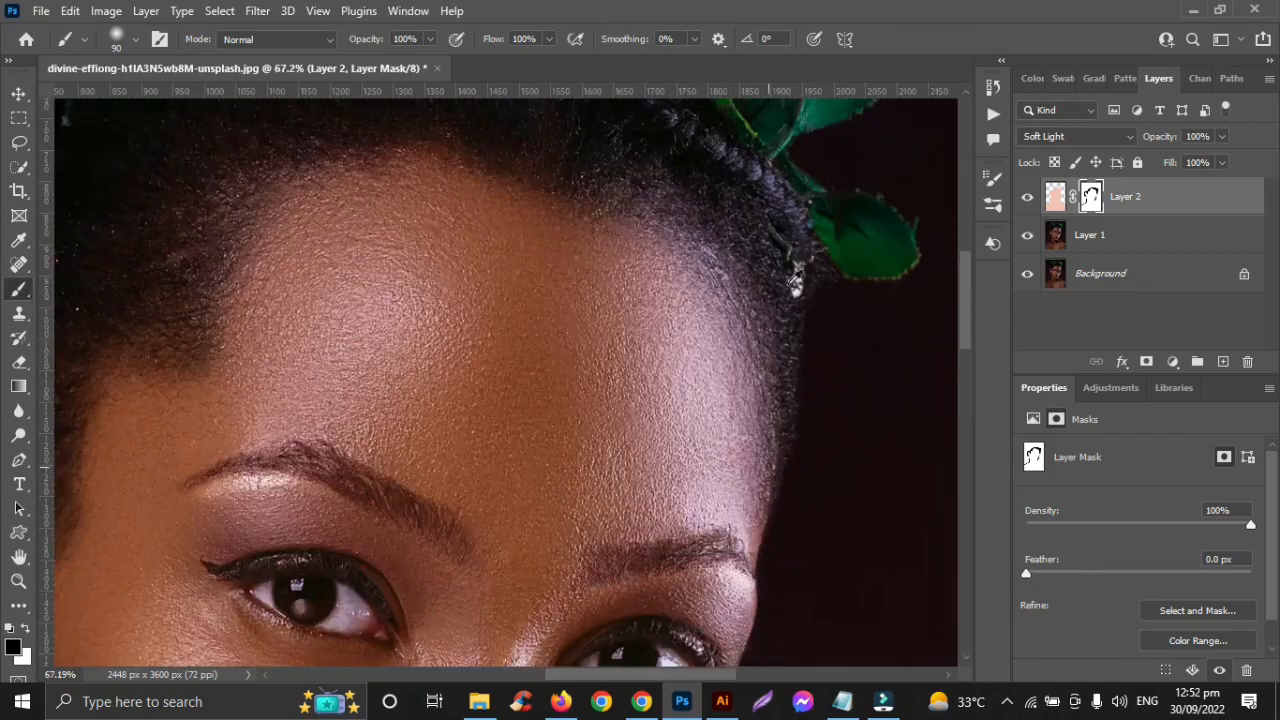
scroll(789, 463, up, 2)
scroll(771, 437, up, 1)
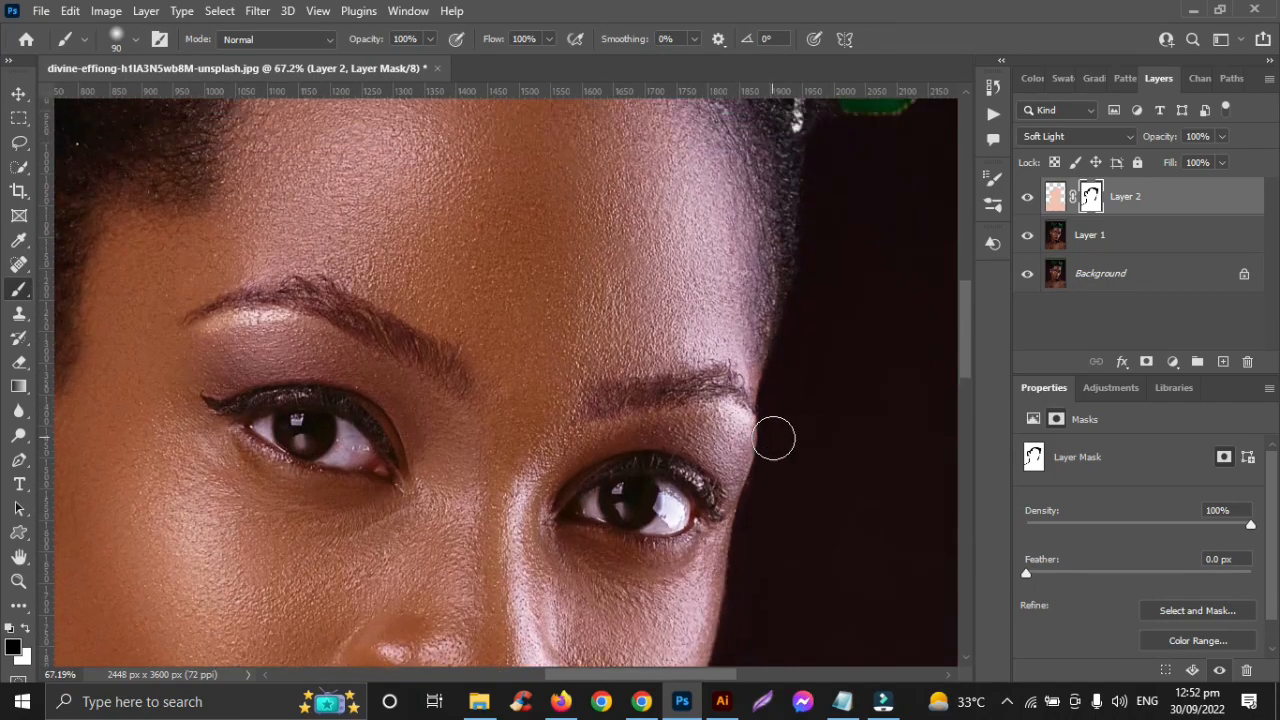
scroll(671, 371, up, 1)
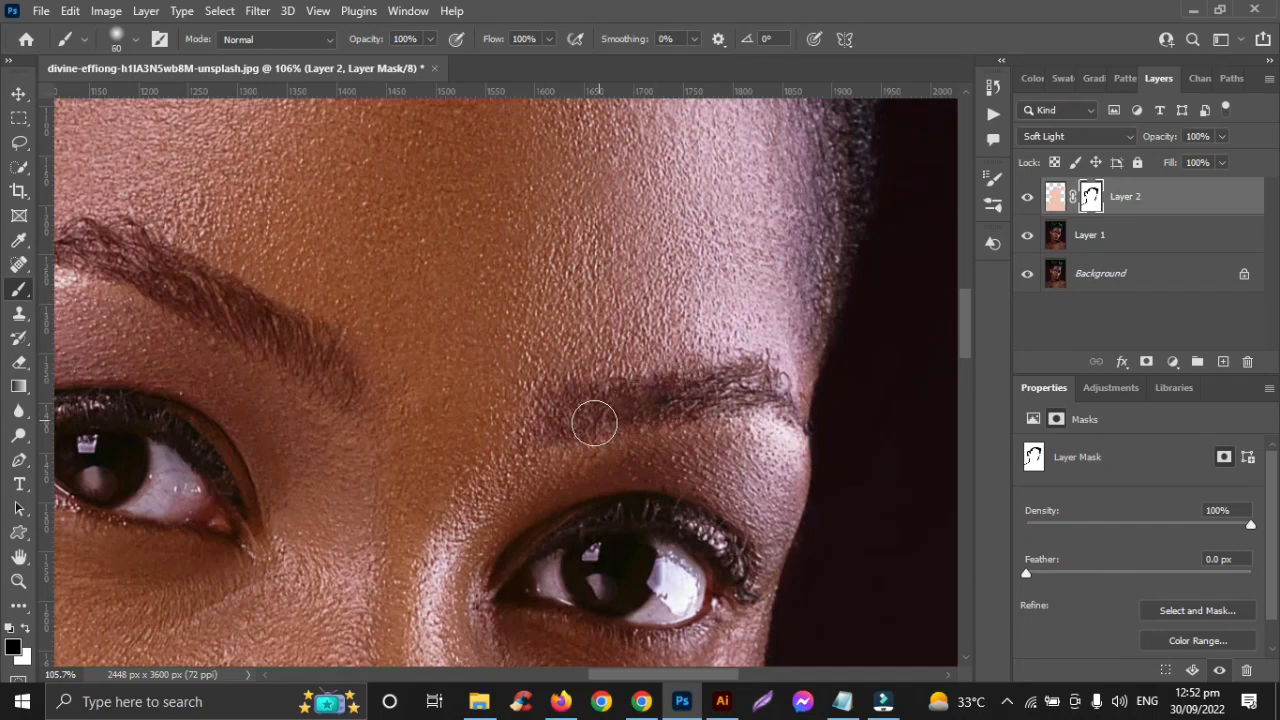
mouse_move(595, 424)
mouse_down()
mouse_move(563, 428)
mouse_move(651, 409)
mouse_move(790, 406)
mouse_up()
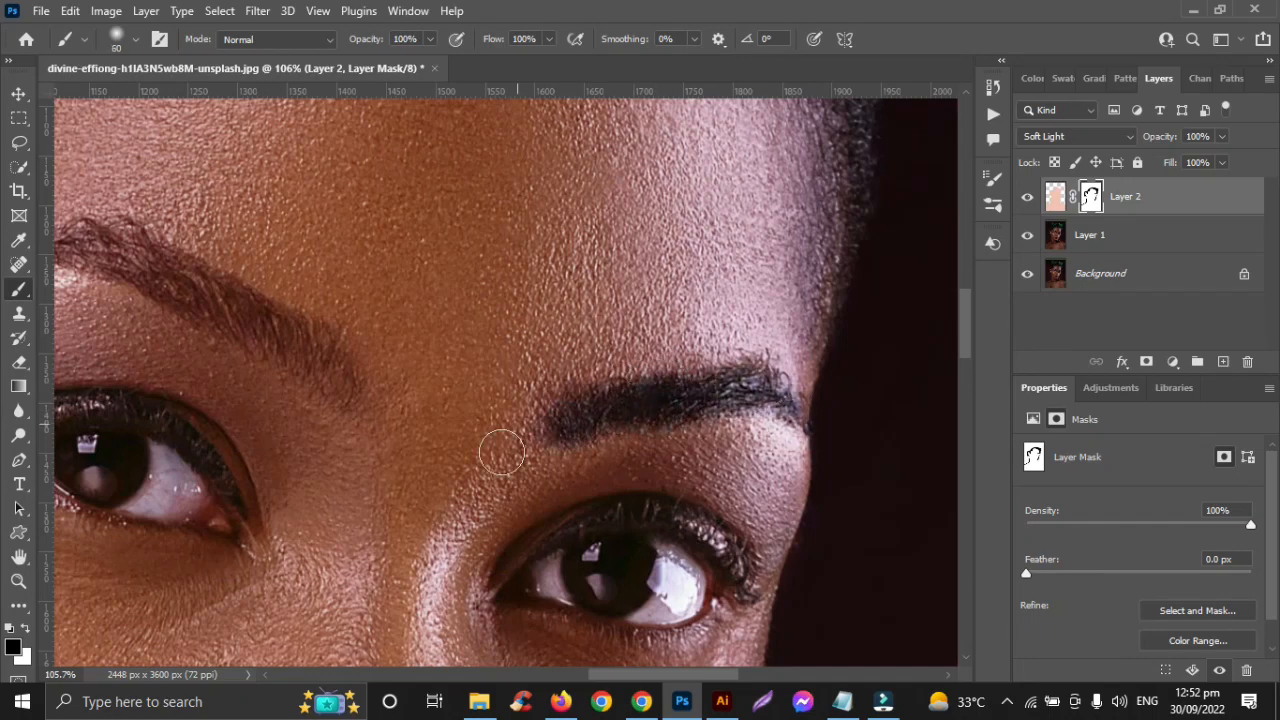
Paint the mask black over the eyebrow nearer the visible ear, redoing the stroke along its thin outer tail.
drag(337, 385, 190, 305)
scroll(239, 306, left, 4)
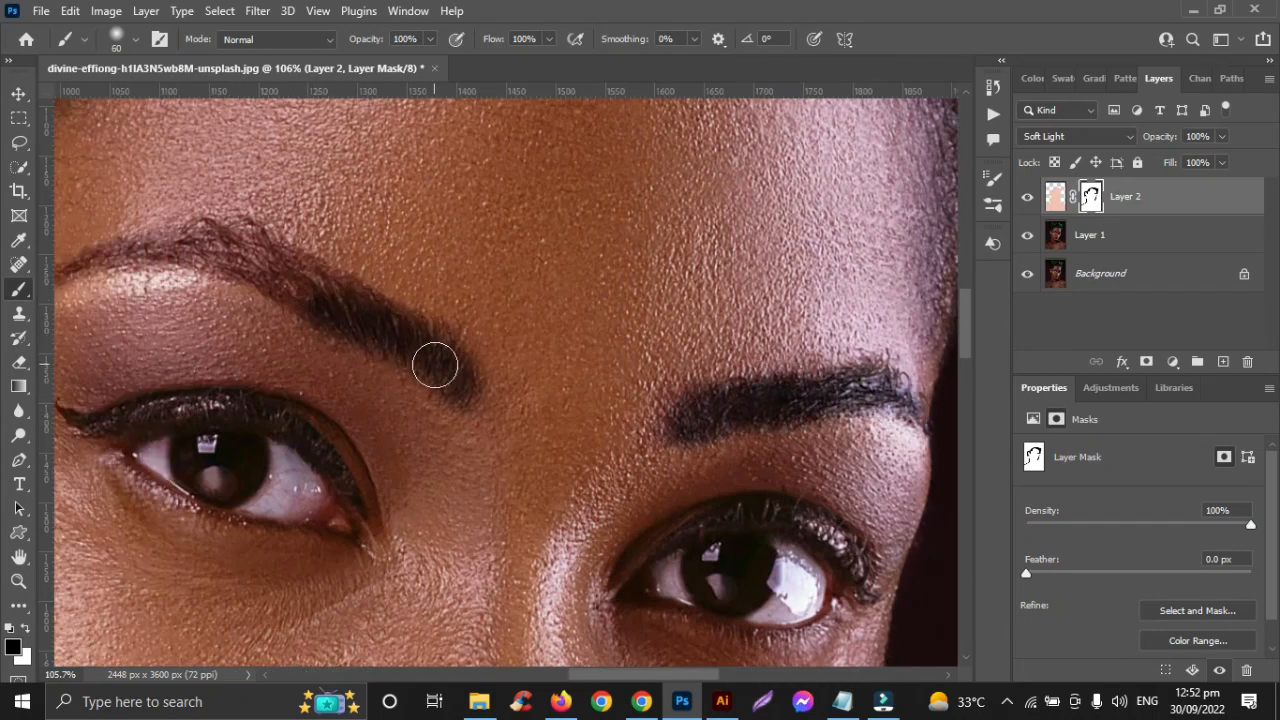
mouse_move(434, 365)
mouse_down()
mouse_move(400, 325)
mouse_move(262, 252)
mouse_move(232, 263)
mouse_up()
scroll(232, 263, left, 5)
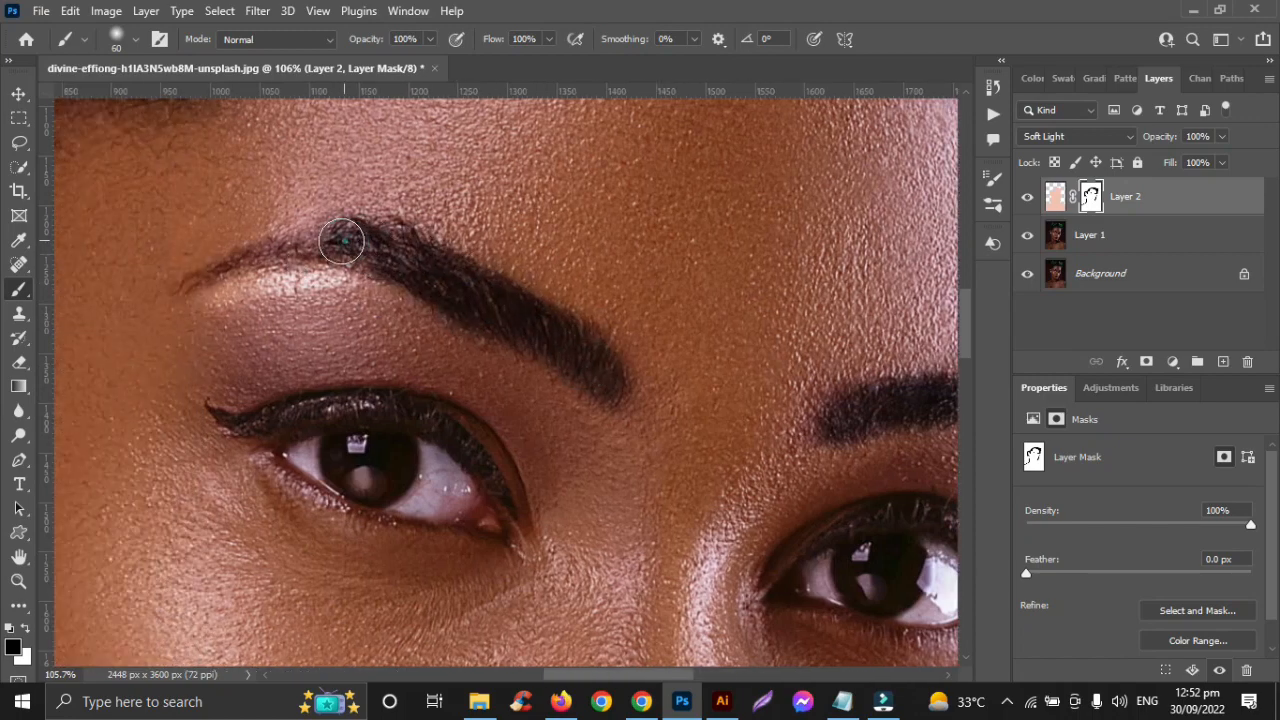
mouse_move(341, 241)
mouse_down()
mouse_move(266, 244)
mouse_move(185, 292)
mouse_up()
key(ctrl+z)
mouse_move(348, 244)
mouse_down()
mouse_move(260, 254)
mouse_move(178, 298)
mouse_up()
Mask the fill colour off both eyes, including the lash lines and irises, with a 35 px black brush.
scroll(277, 359, down, 2)
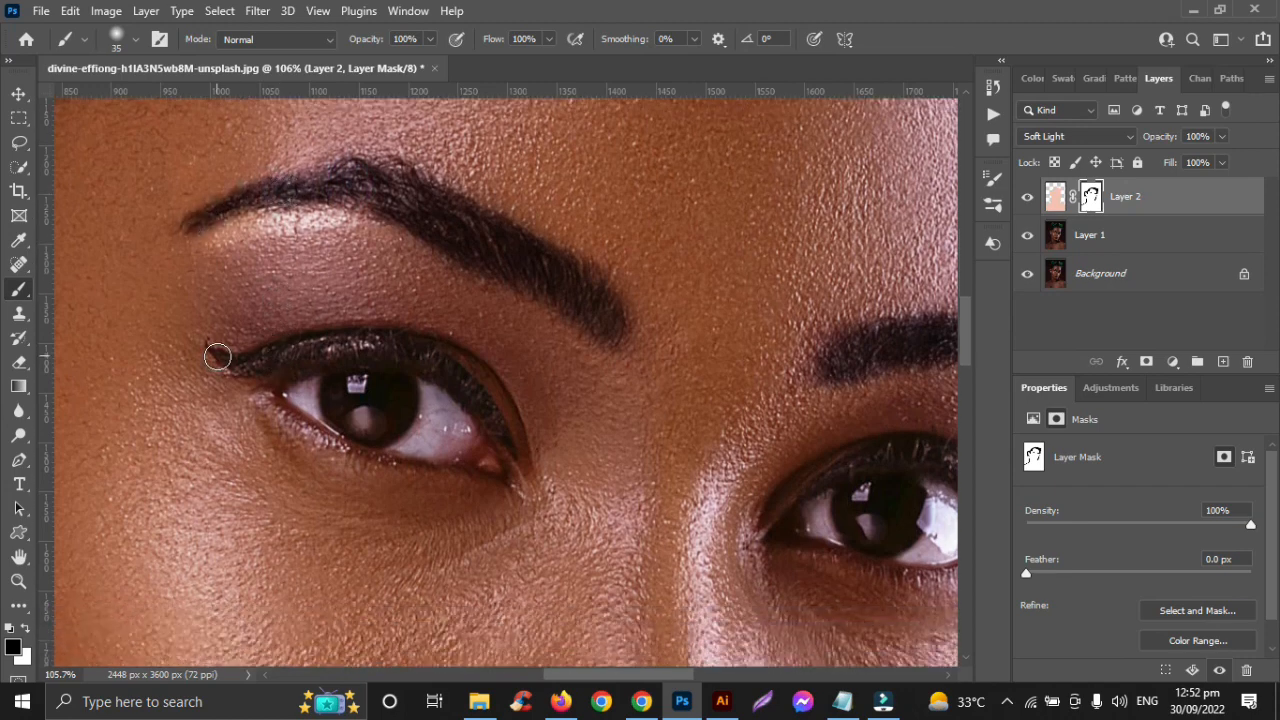
mouse_move(214, 356)
mouse_down()
mouse_move(282, 372)
mouse_move(268, 369)
mouse_move(297, 349)
mouse_move(391, 353)
mouse_move(443, 376)
mouse_move(510, 463)
mouse_move(483, 400)
mouse_move(425, 394)
mouse_move(446, 437)
mouse_move(289, 400)
mouse_move(361, 446)
mouse_move(505, 483)
mouse_up()
scroll(403, 402, right, 5)
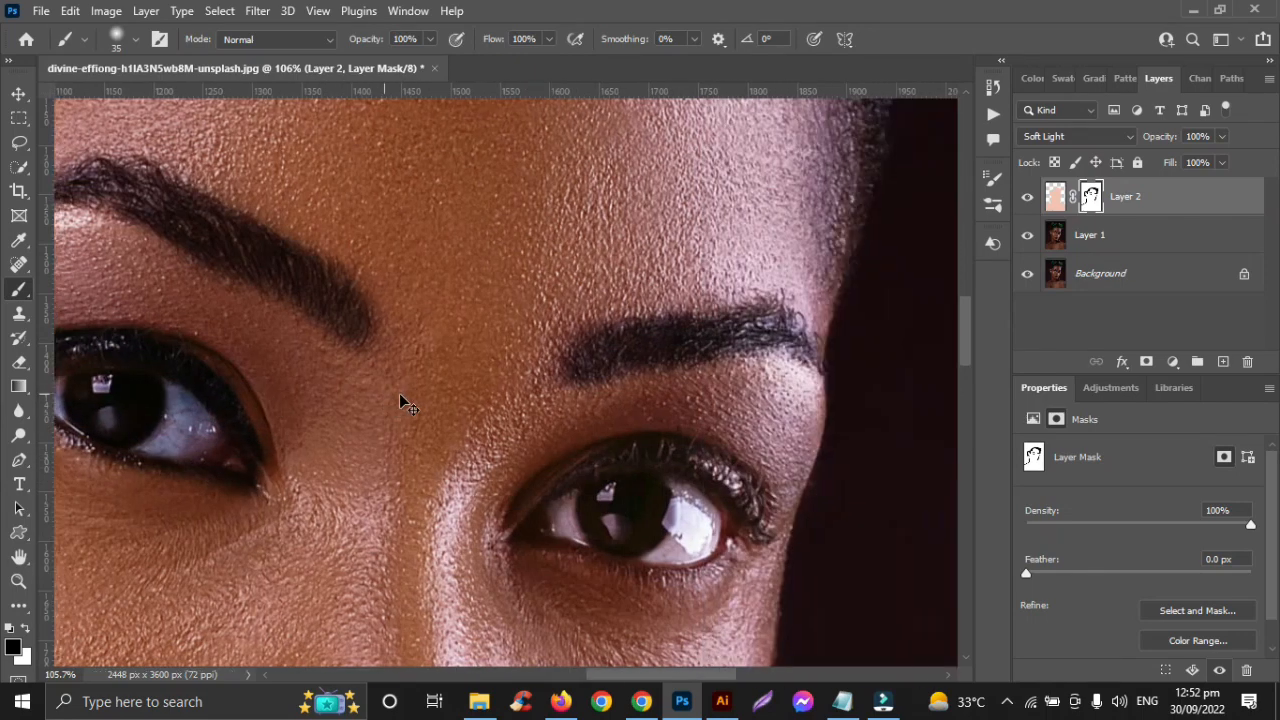
scroll(400, 396, down, 4)
mouse_move(326, 295)
mouse_down()
mouse_move(498, 330)
mouse_move(554, 297)
mouse_up()
mouse_move(535, 254)
mouse_down()
mouse_move(478, 227)
mouse_move(386, 243)
mouse_move(331, 285)
mouse_up()
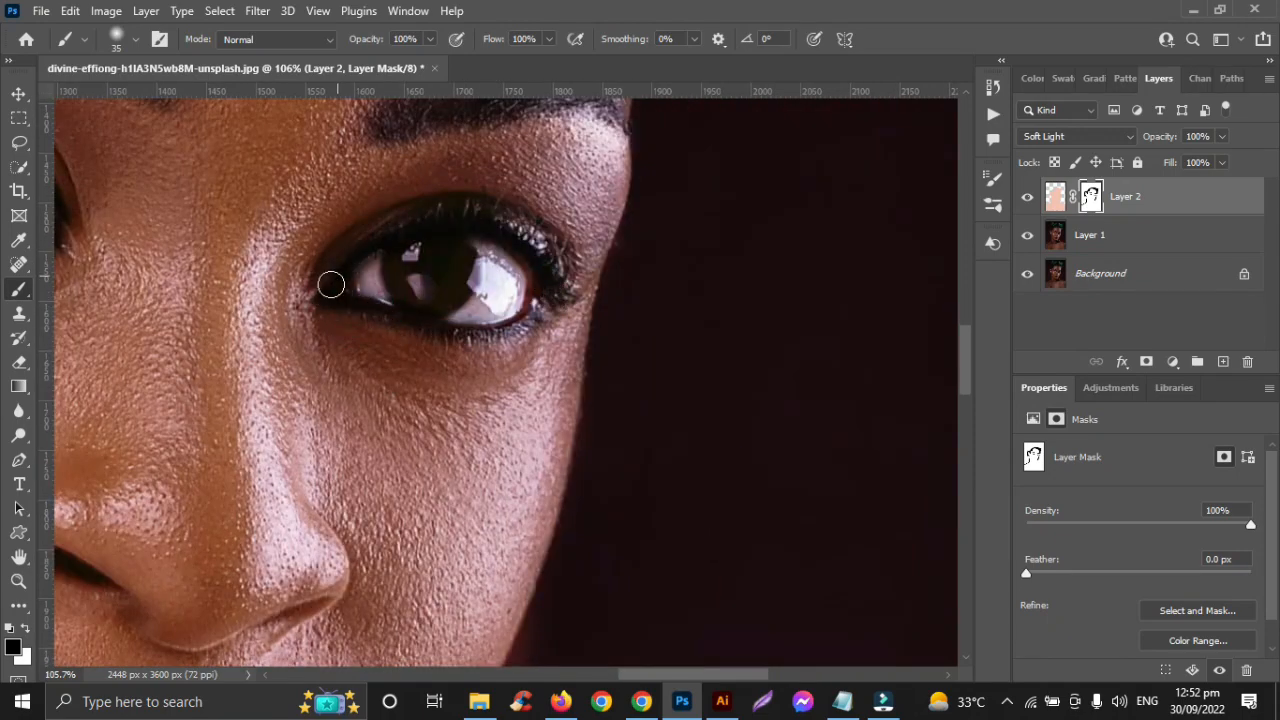
mouse_move(493, 232)
mouse_down()
mouse_move(563, 295)
mouse_move(502, 292)
mouse_move(494, 312)
mouse_move(413, 287)
mouse_up()
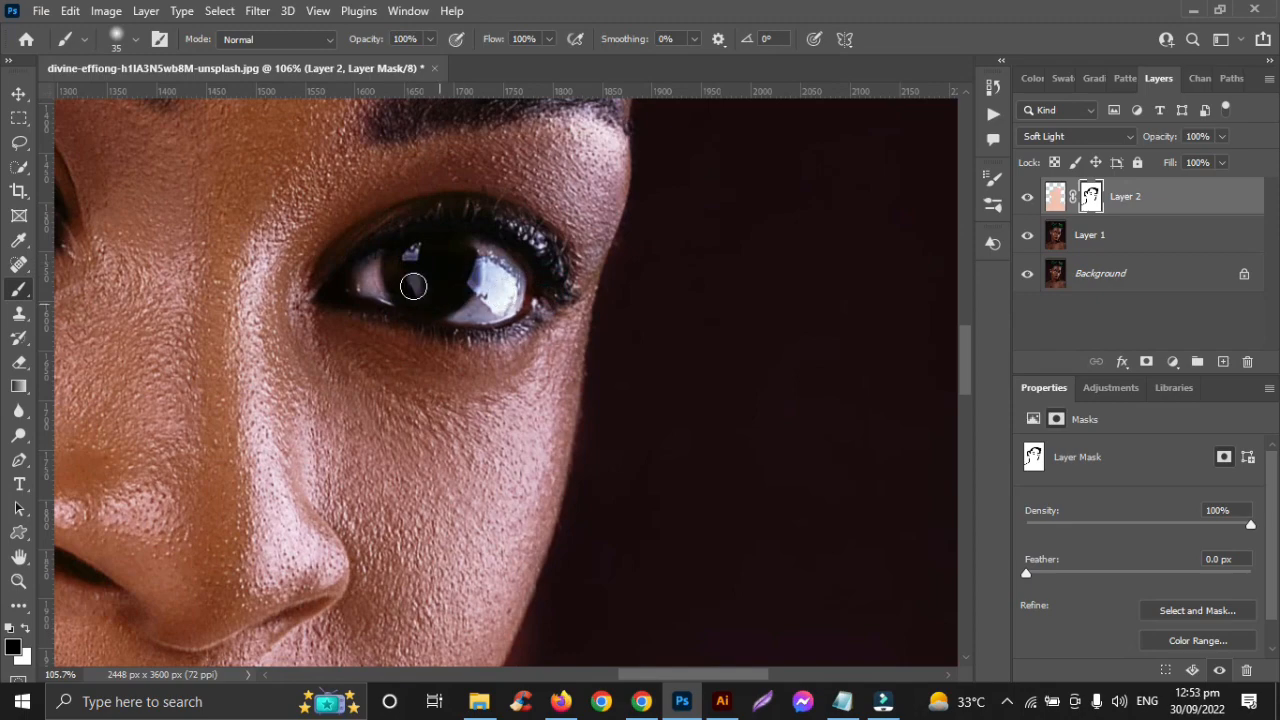
Paint the mask black over the upper and lower lips with a 70 px brush to hide the fill colour.
scroll(442, 288, down, 6)
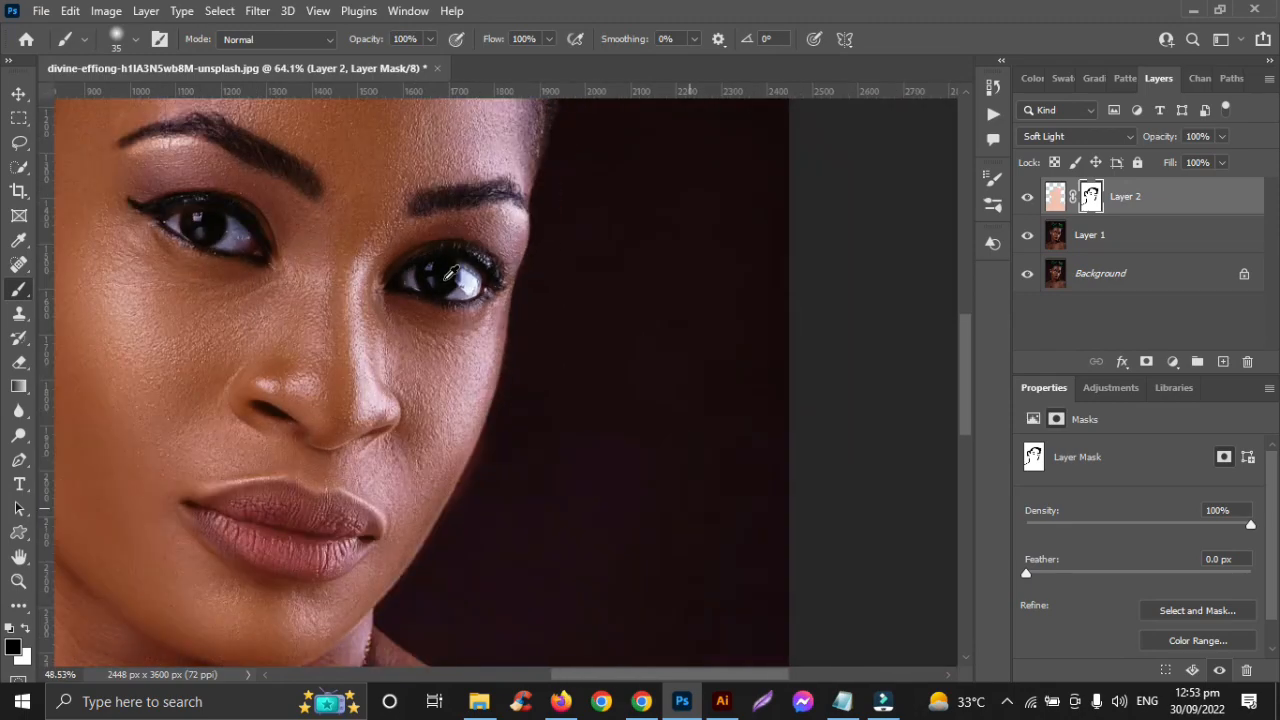
scroll(440, 290, down, 2)
scroll(270, 364, up, 5)
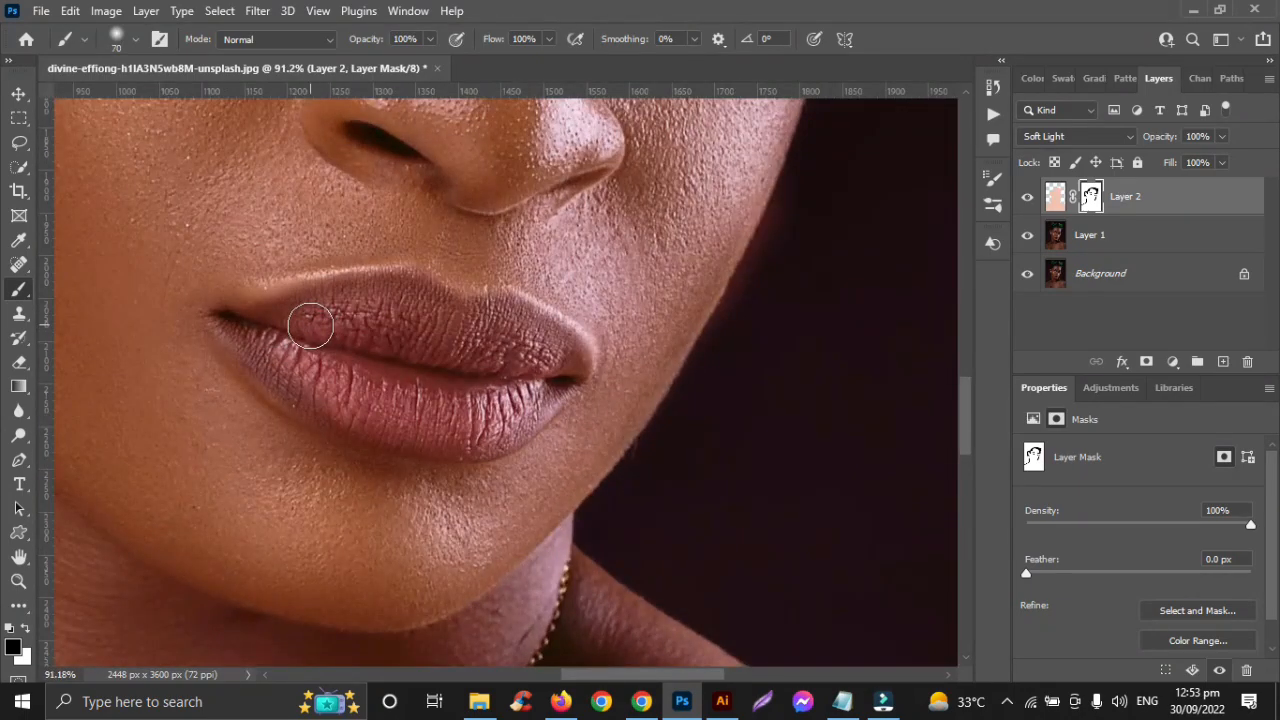
mouse_move(310, 326)
mouse_down()
mouse_move(380, 299)
mouse_move(242, 325)
mouse_move(362, 299)
mouse_move(505, 316)
mouse_move(567, 341)
mouse_move(366, 335)
mouse_move(381, 359)
mouse_move(430, 335)
mouse_move(283, 348)
mouse_move(530, 393)
mouse_move(520, 405)
mouse_move(339, 396)
mouse_move(233, 331)
mouse_up()
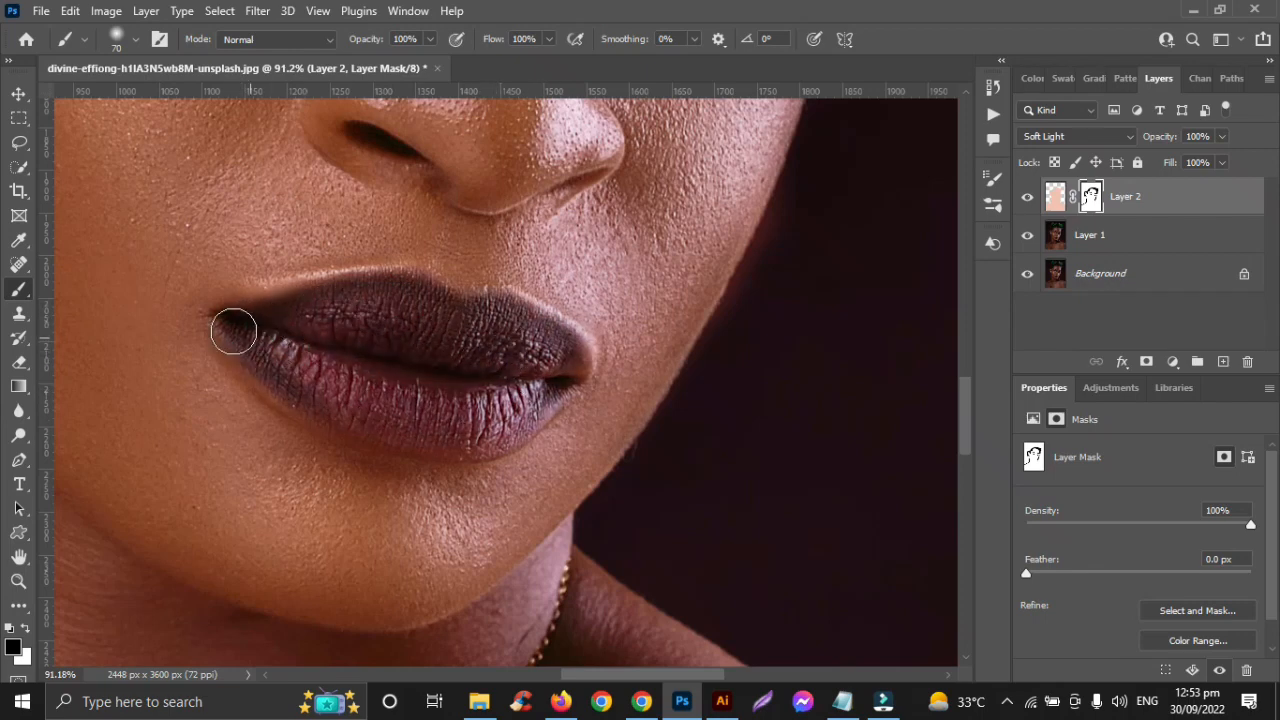
mouse_move(567, 387)
mouse_down()
mouse_move(526, 412)
mouse_move(393, 428)
mouse_move(423, 420)
mouse_up()
Mask the fill colour off the B-shaped necklace pendant with a 35 px black brush.
scroll(423, 420, down, 6)
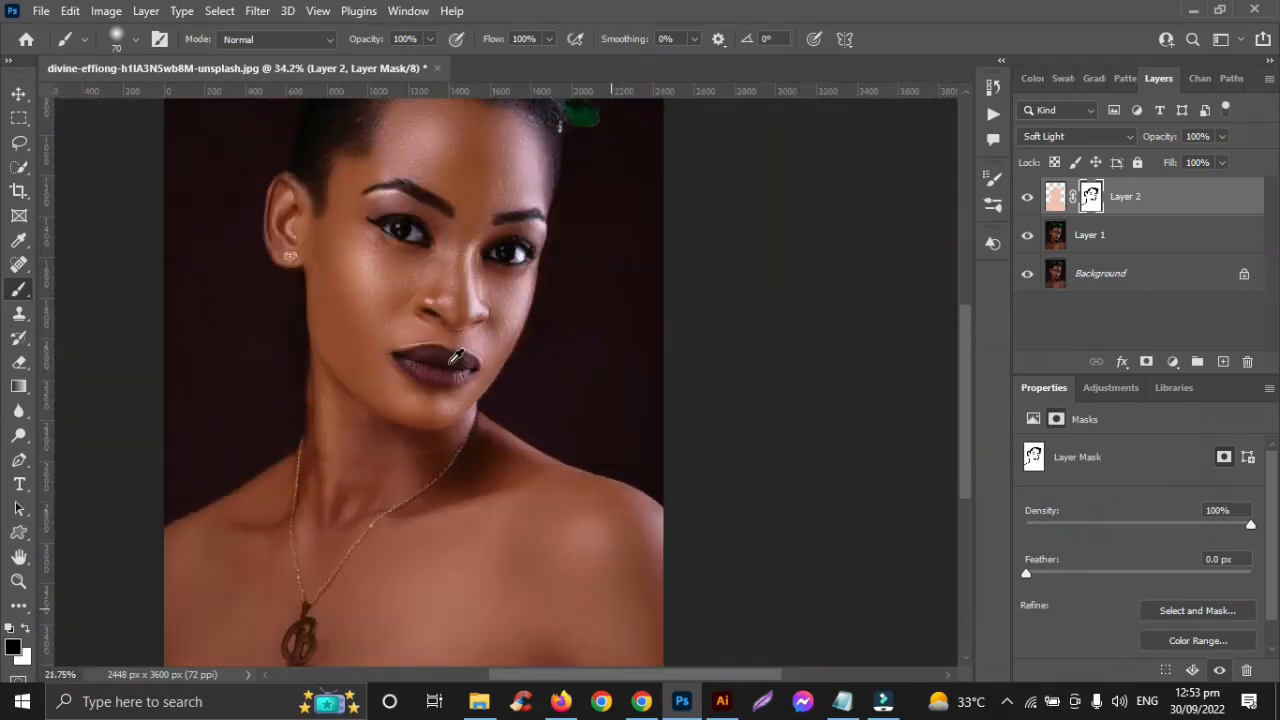
scroll(449, 363, up, 1)
scroll(383, 291, down, 1)
scroll(380, 288, up, 6)
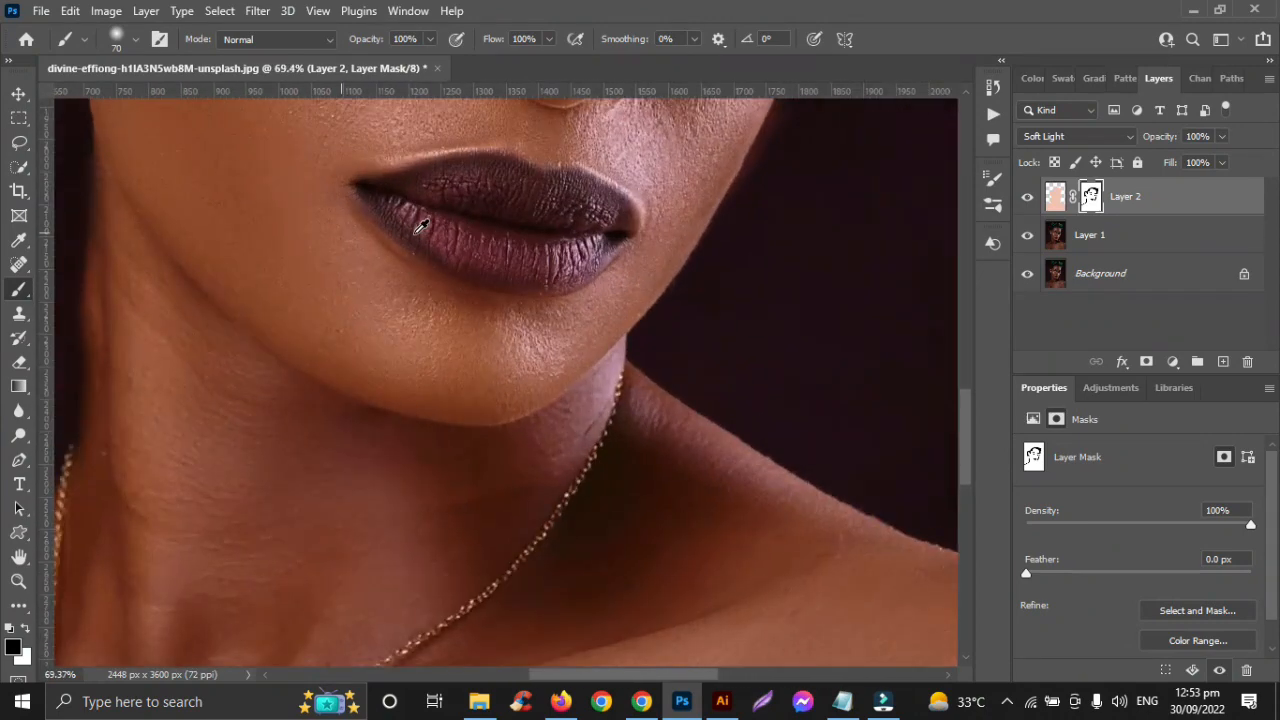
scroll(376, 284, down, 7)
scroll(340, 380, down, 2)
scroll(280, 350, up, 7)
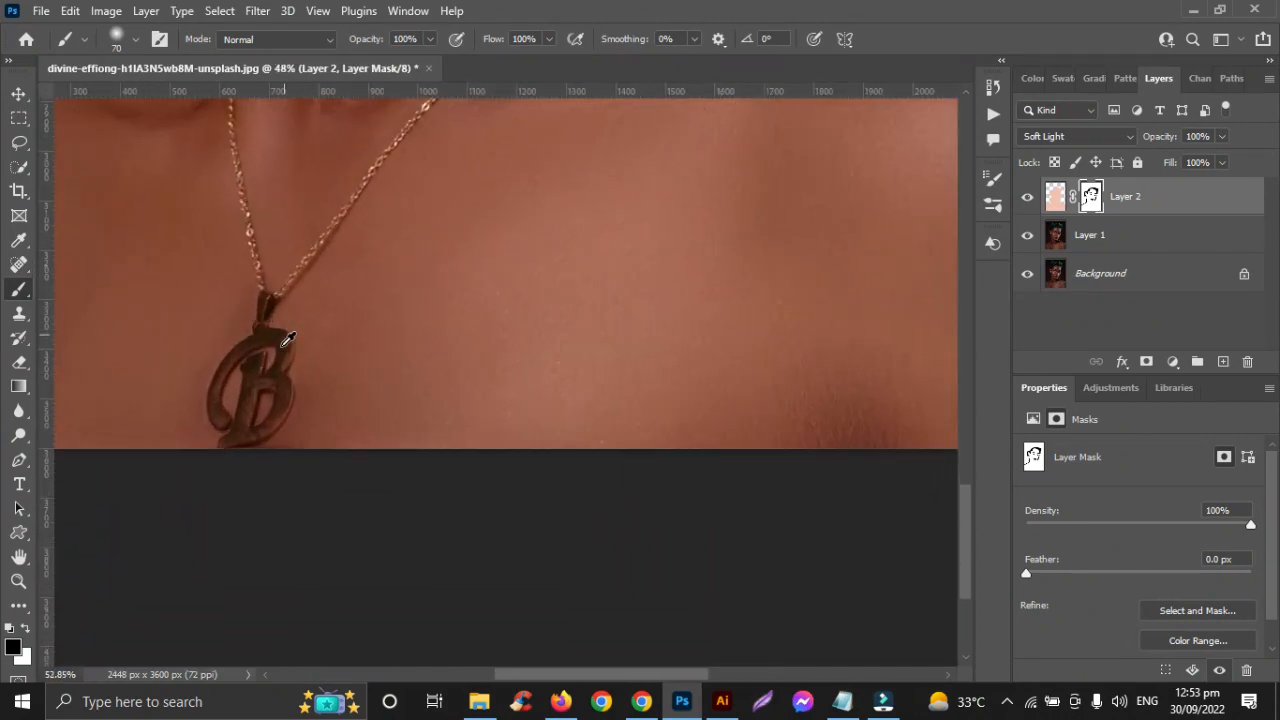
scroll(343, 457, up, 2)
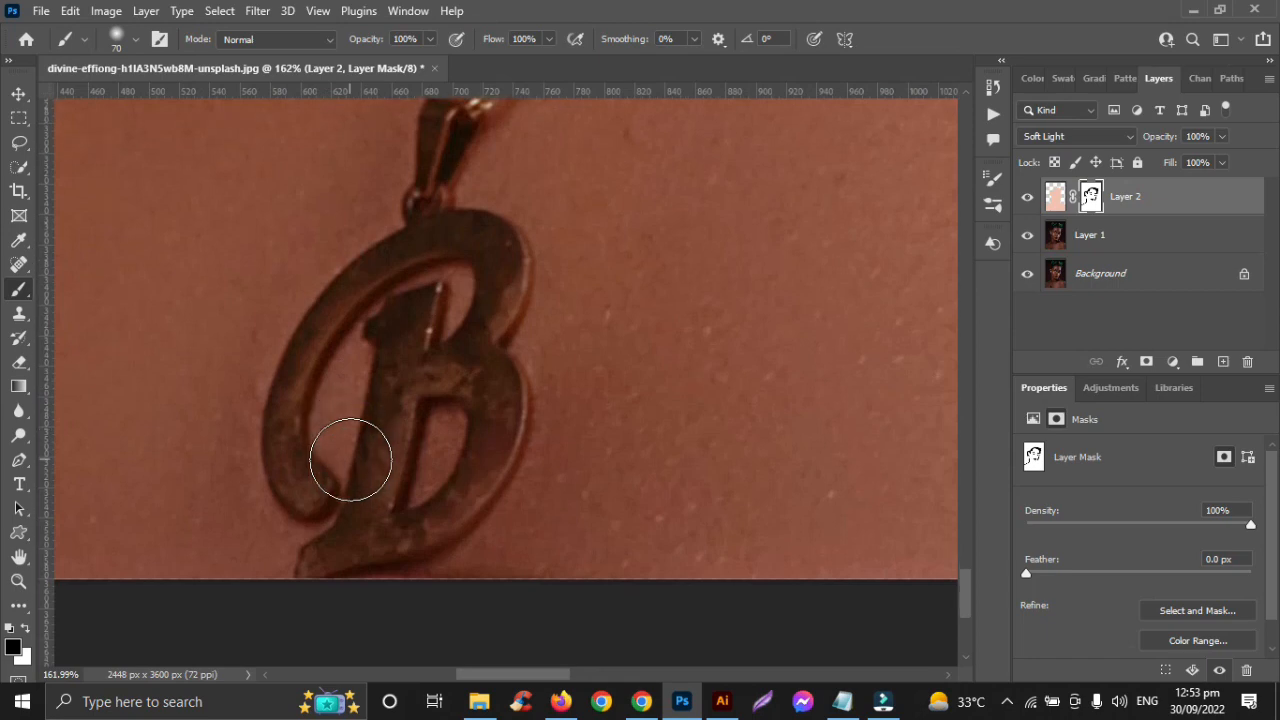
mouse_move(306, 490)
mouse_down()
mouse_move(284, 385)
mouse_move(306, 342)
mouse_move(390, 253)
mouse_move(492, 242)
mouse_move(493, 308)
mouse_move(434, 363)
mouse_move(412, 353)
mouse_move(417, 300)
mouse_move(388, 336)
mouse_move(377, 433)
mouse_move(346, 526)
mouse_move(320, 557)
mouse_up()
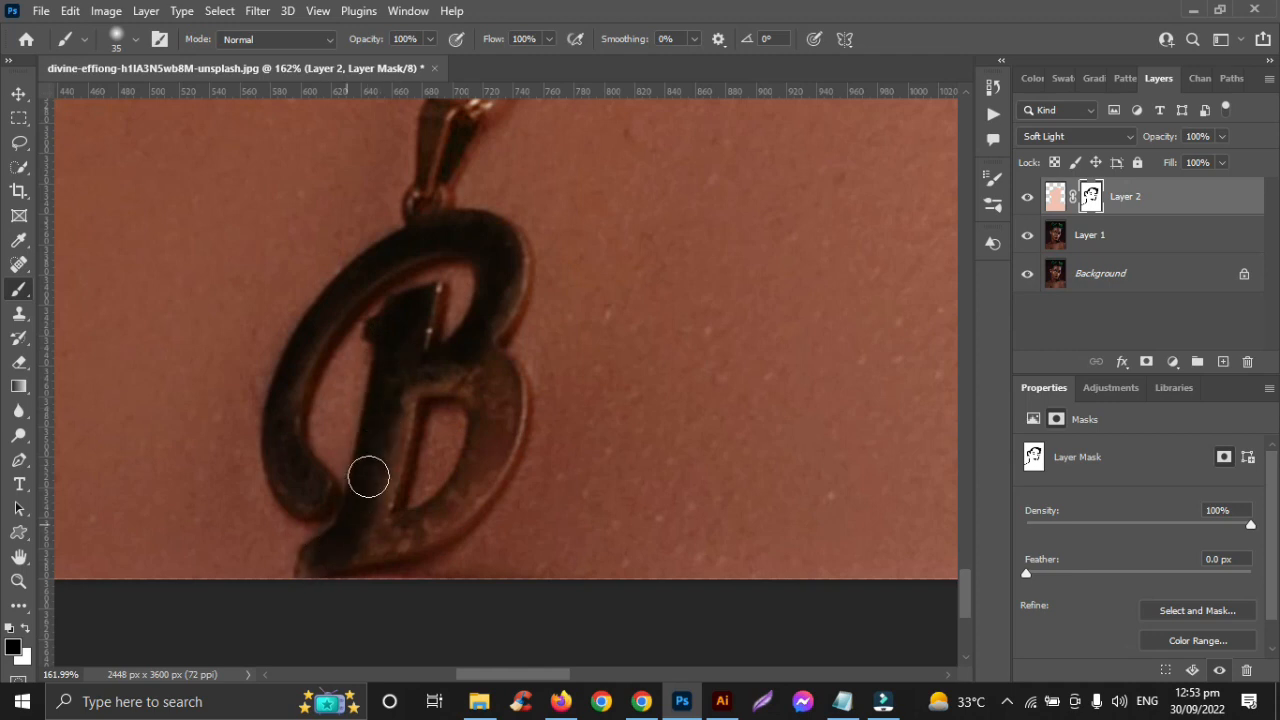
mouse_move(368, 477)
mouse_down()
mouse_move(490, 375)
mouse_move(484, 451)
mouse_move(383, 530)
mouse_up()
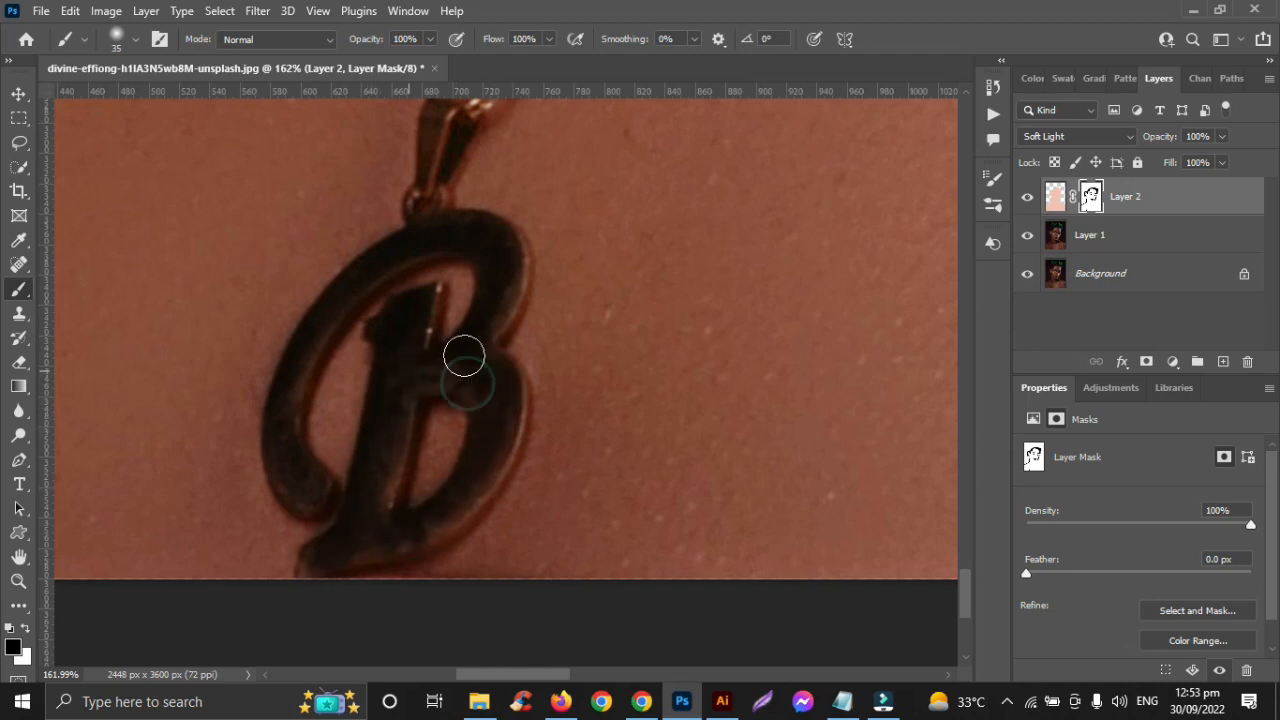
Mask the fill colour off the pendant's bail just below the chain with a 35 px black brush.
scroll(497, 281, up, 4)
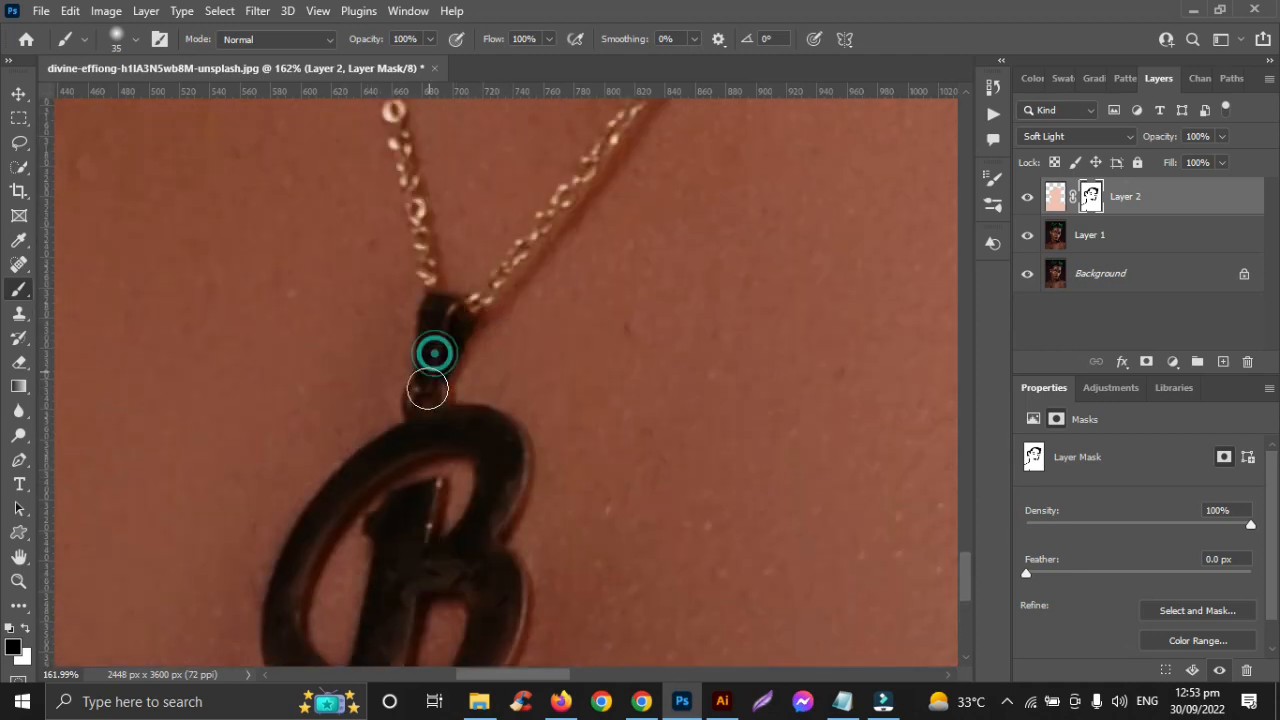
scroll(426, 396, down, 5)
scroll(427, 401, down, 6)
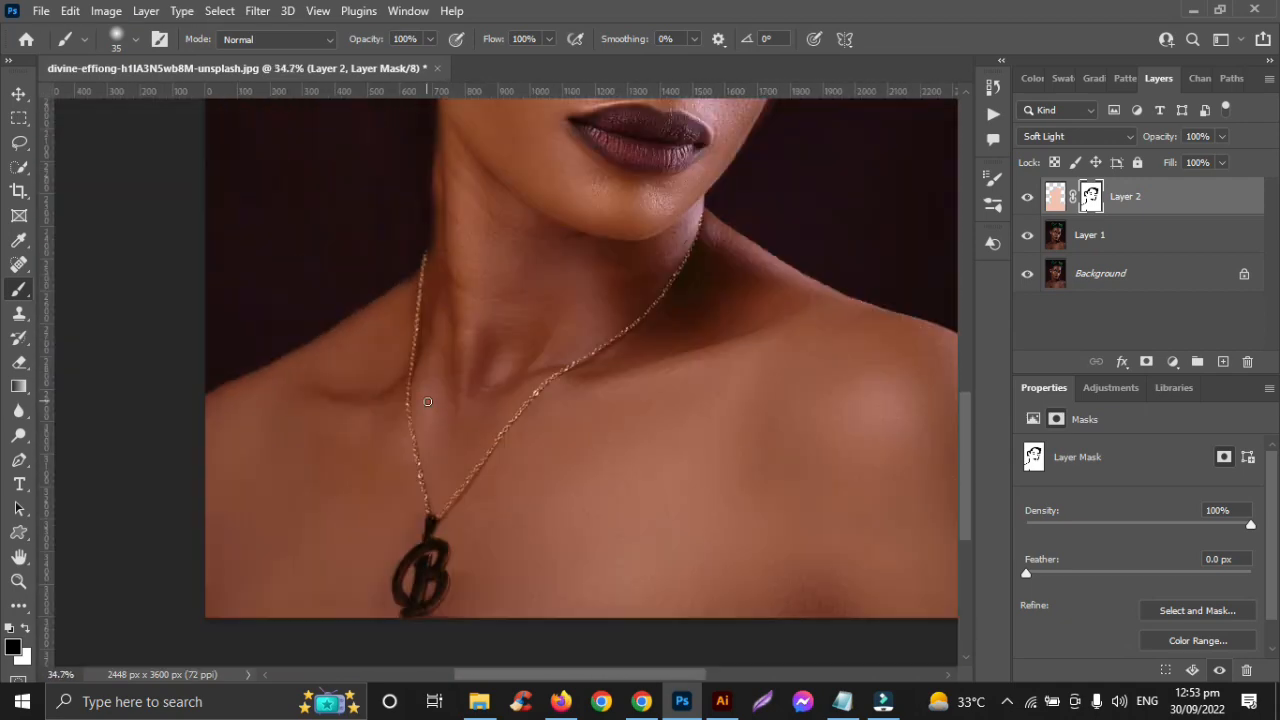
Merge the masked Soft Light fill layer with Layer 1 into a single layer above the Background.
click(17, 95)
shift+click(1122, 237)
key(ctrl+e)
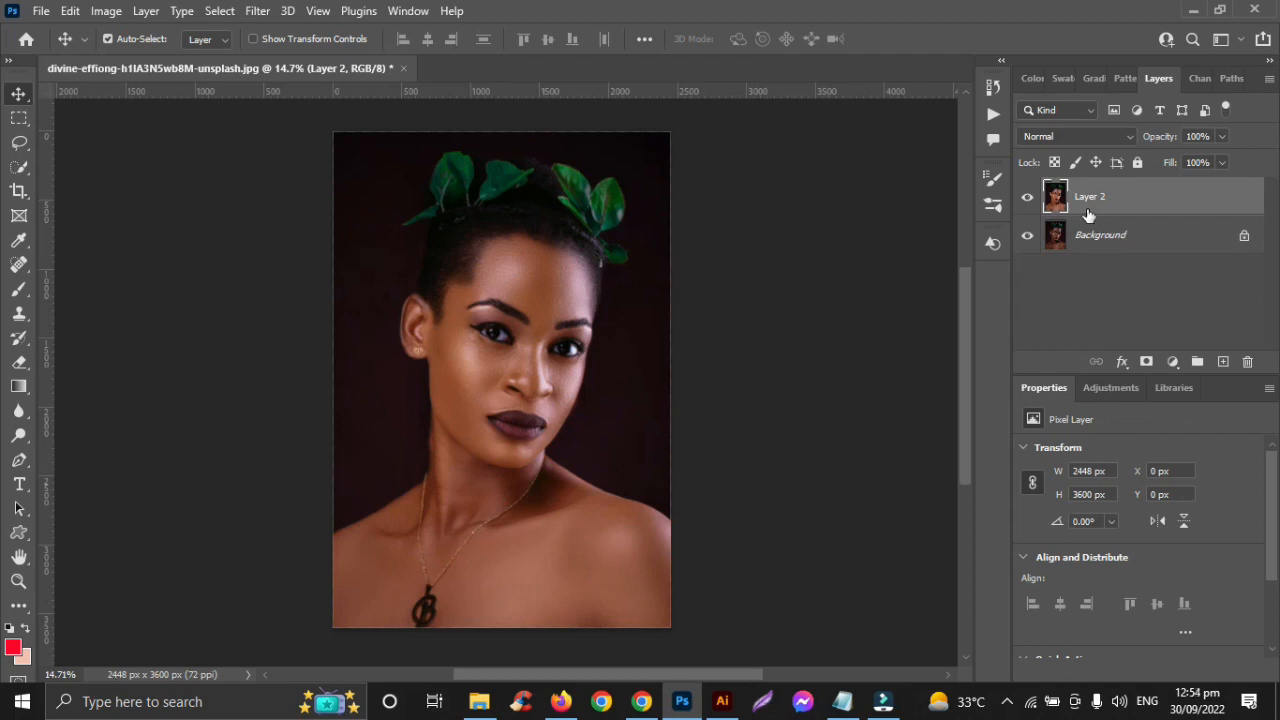
Compare the merged portrait with the original by toggling the merged layer's visibility, leaving it shown.
click(1028, 199)
click(1028, 200)
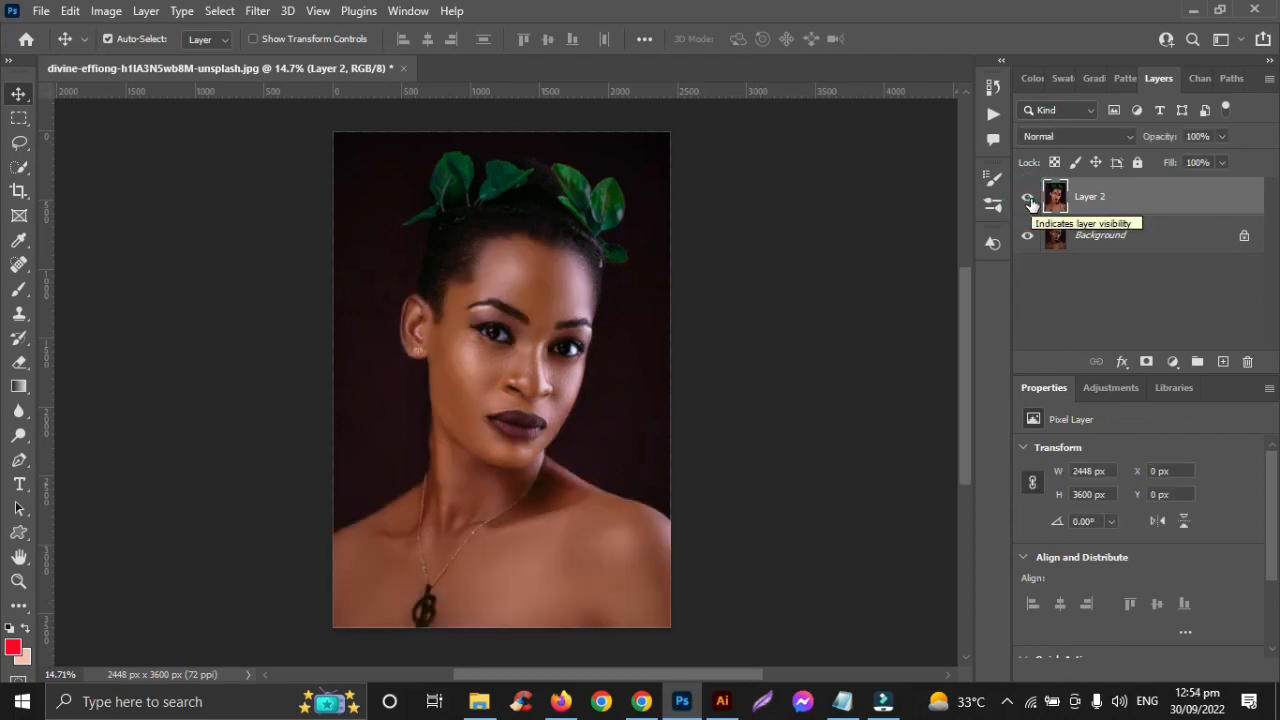
click(1028, 199)
click(1028, 199)
click(1028, 199)
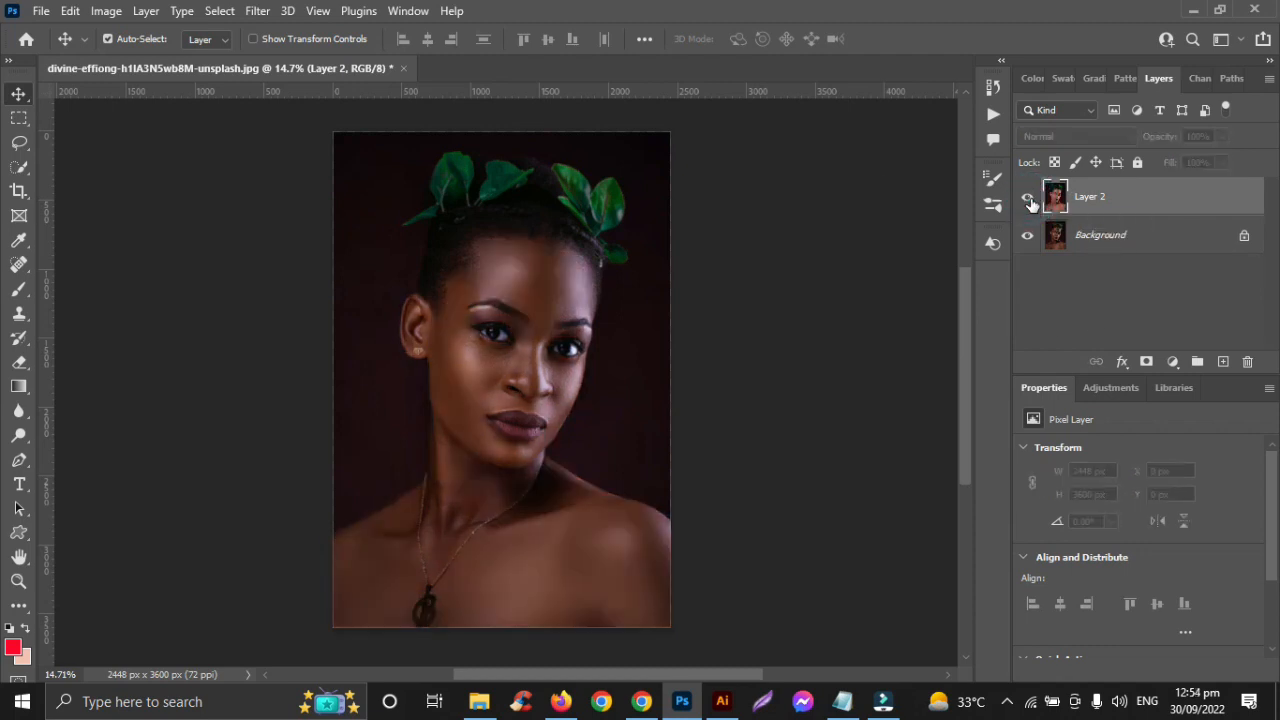
click(1028, 199)
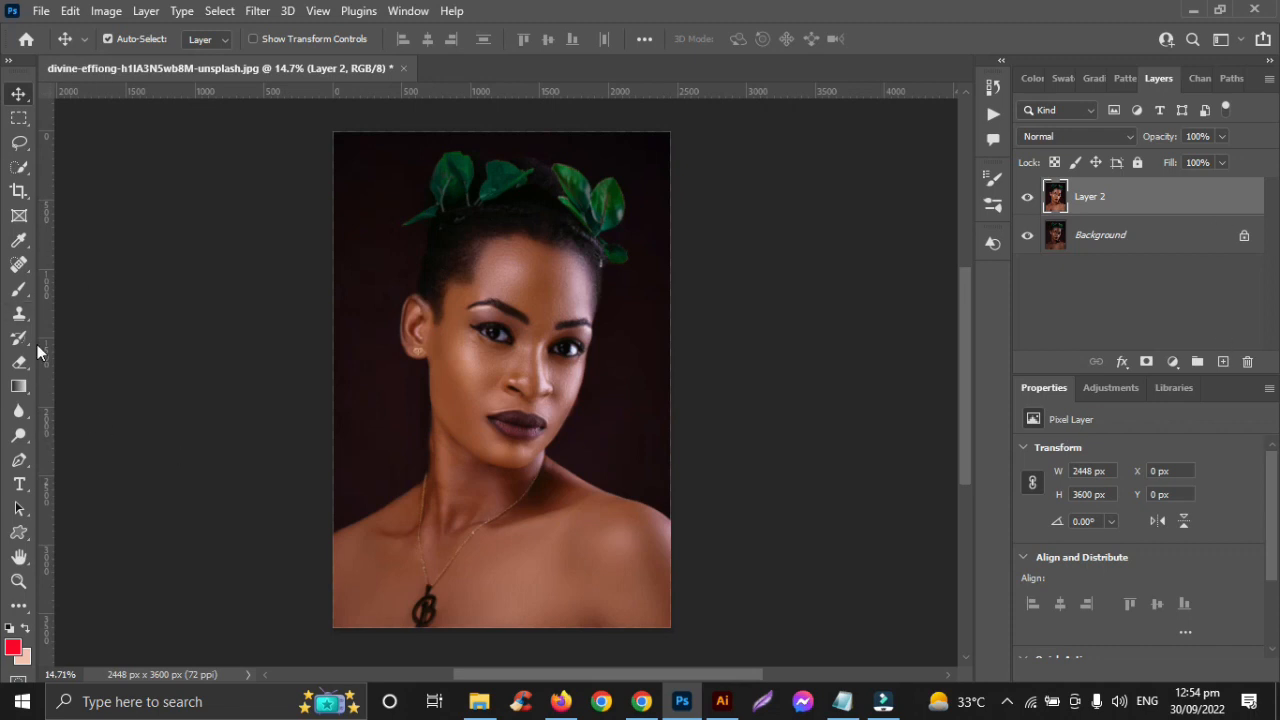
Quick-select the model's skin across the face, ear, neck, shoulders and chest with a 90 px brush.
click(19, 167)
drag(465, 419, 403, 562)
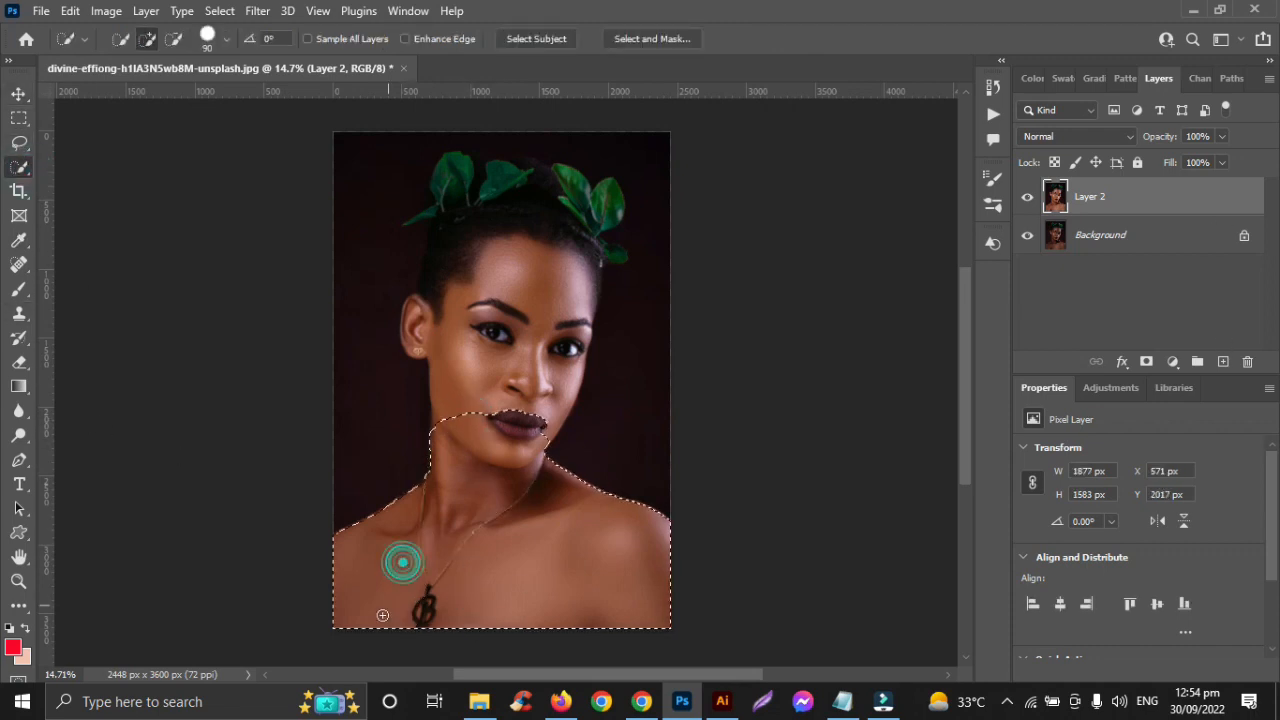
mouse_move(474, 254)
mouse_down()
mouse_move(476, 346)
mouse_move(534, 302)
mouse_move(533, 355)
mouse_move(409, 294)
mouse_up()
scroll(435, 491, up, 6)
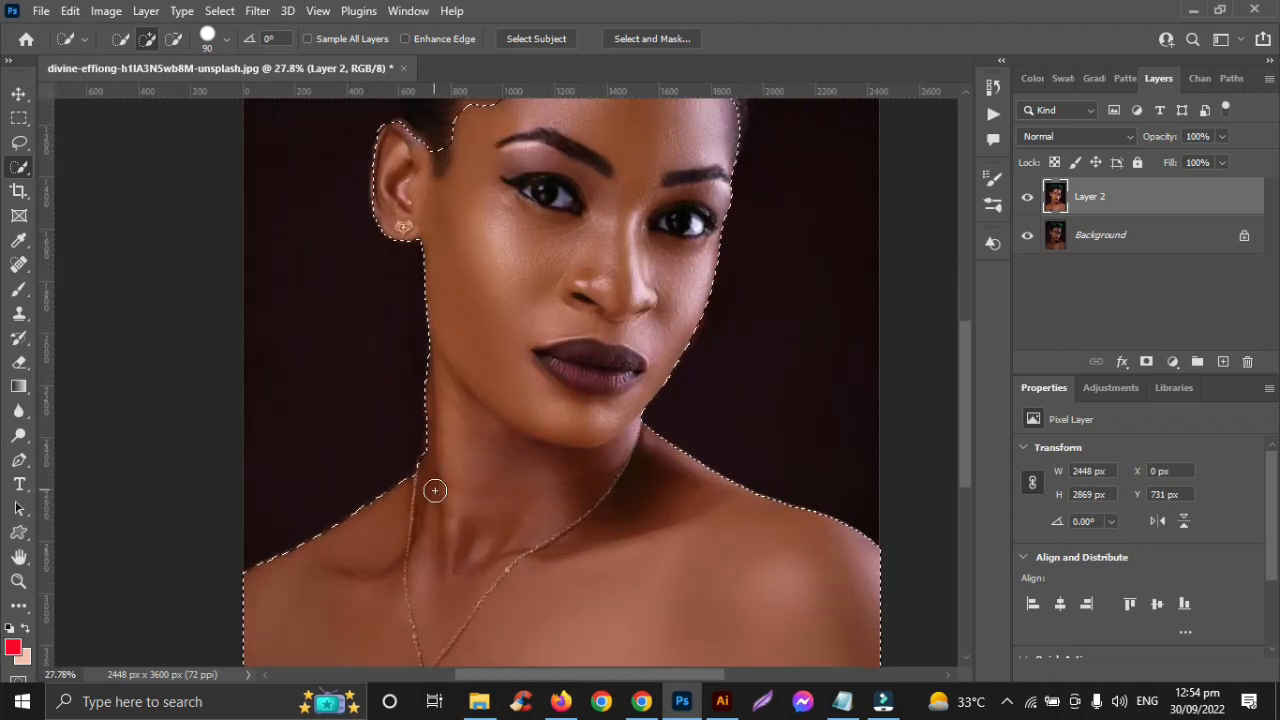
scroll(477, 471, up, 9)
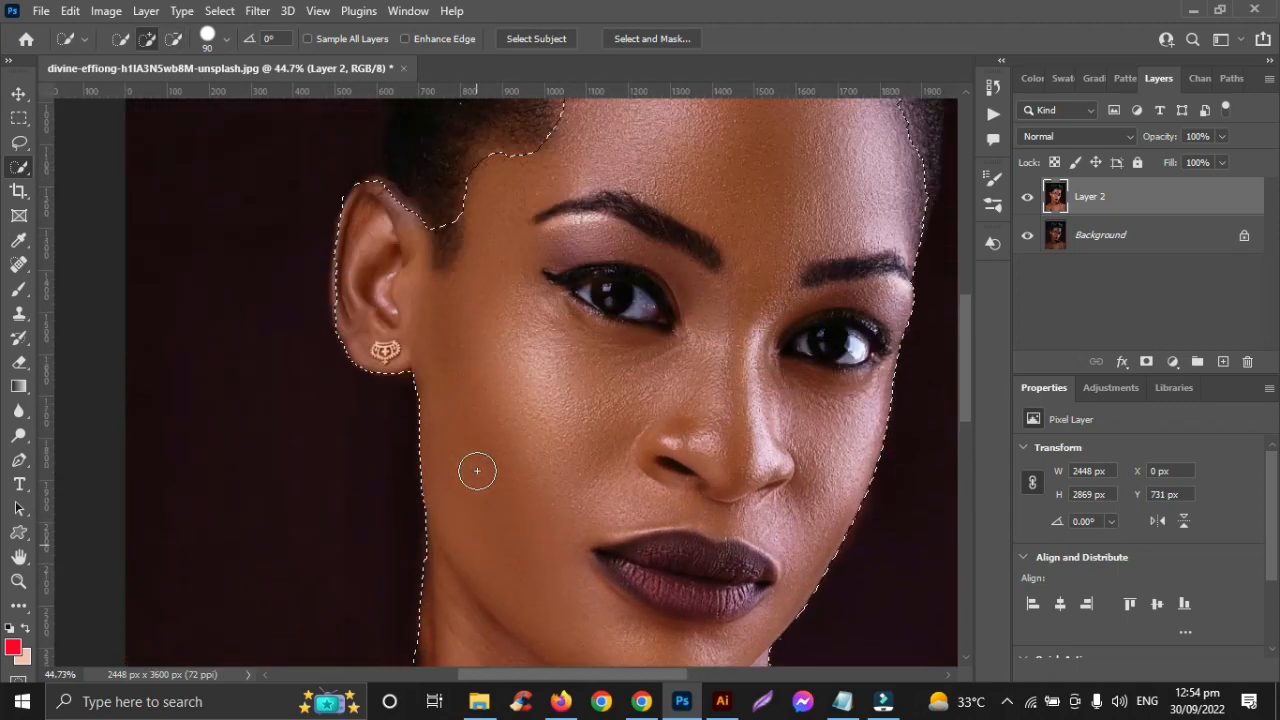
Extend the Quick Selection along the ear's outer edge and at the temple beside the hairline.
drag(350, 344, 344, 396)
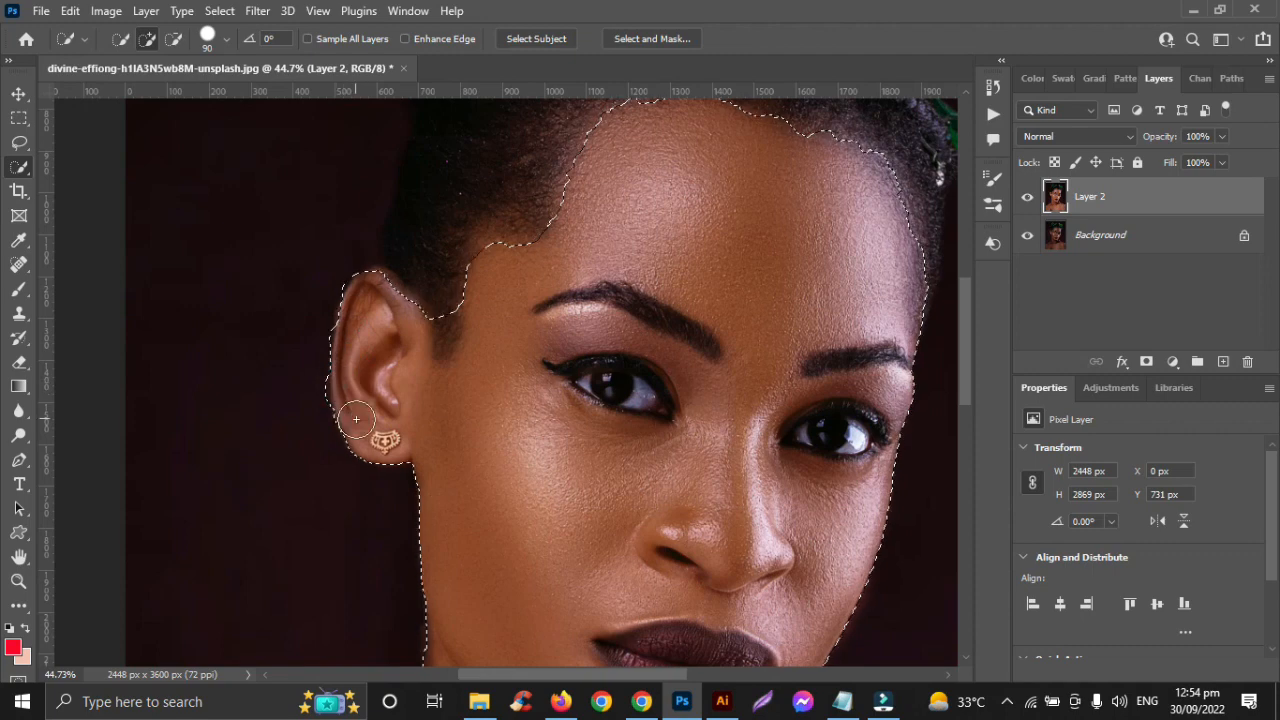
scroll(480, 400, up, 3)
drag(480, 380, 451, 414)
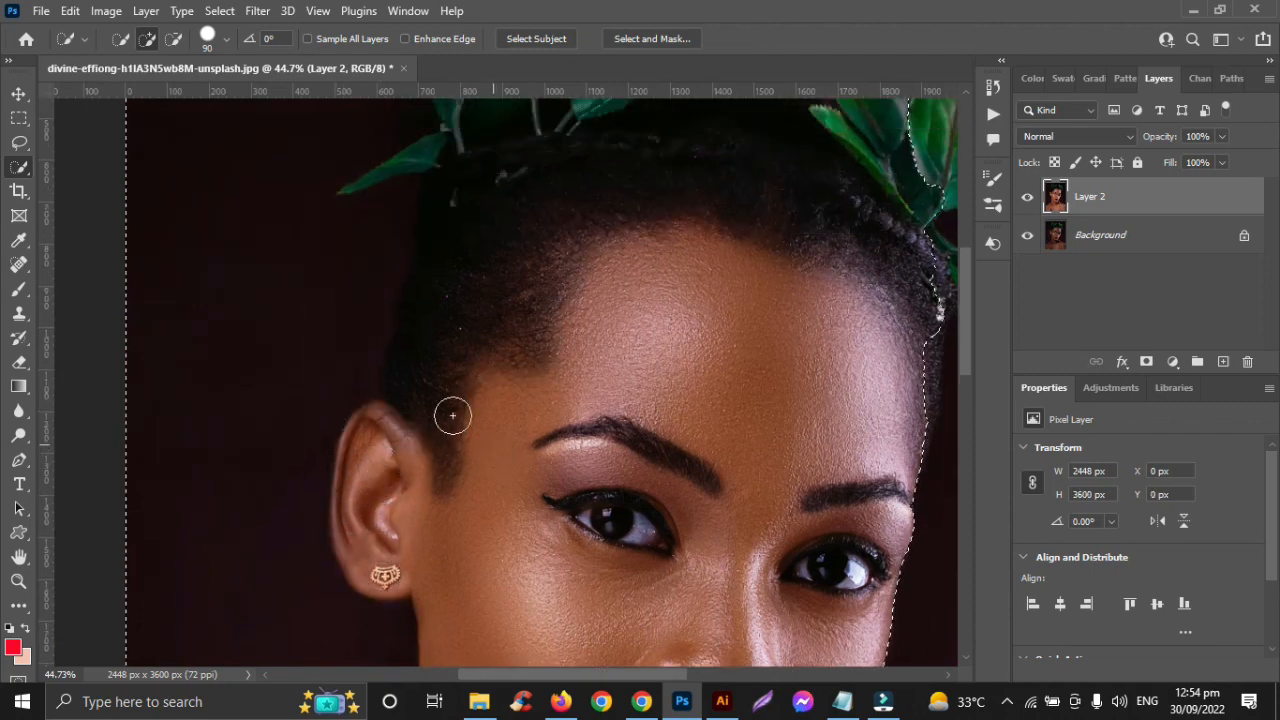
Subtract the dark background, the leaves and most of the hair from the selection, keeping the skin selected.
mouse_move(118, 137)
mouse_down()
mouse_move(206, 220)
mouse_move(206, 180)
mouse_move(330, 248)
mouse_move(177, 243)
mouse_move(134, 434)
mouse_move(166, 494)
mouse_up()
scroll(167, 497, down, 2)
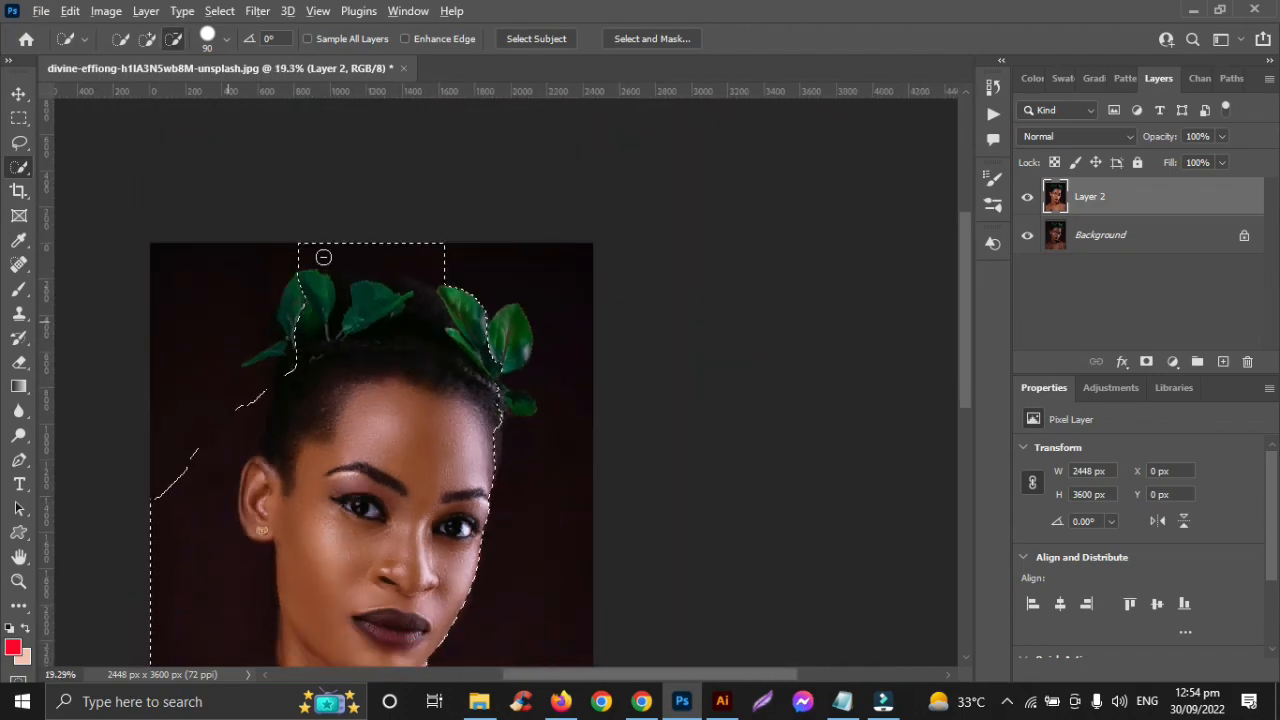
mouse_move(323, 251)
mouse_down()
mouse_move(366, 320)
mouse_move(211, 463)
mouse_up()
scroll(176, 428, down, 3)
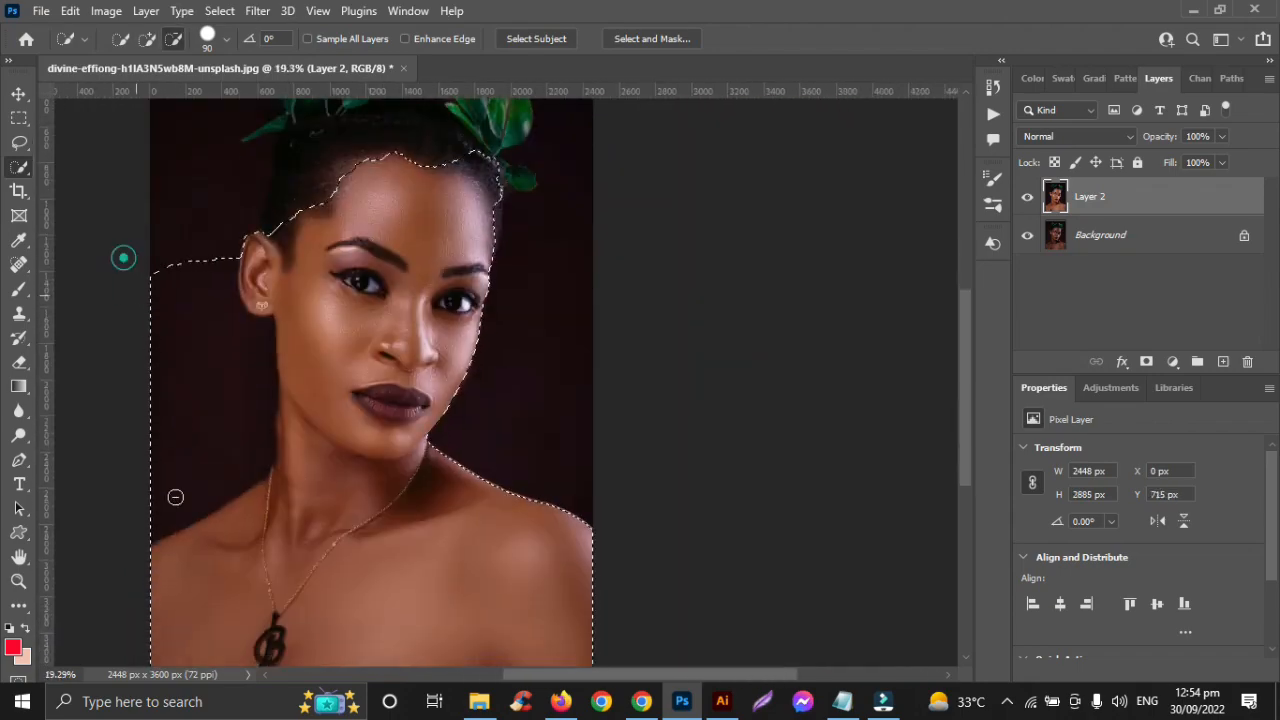
drag(124, 258, 175, 497)
Add the missing skin along the side of the neck and the upper forehead to the selection.
scroll(290, 445, up, 3)
scroll(280, 458, up, 6)
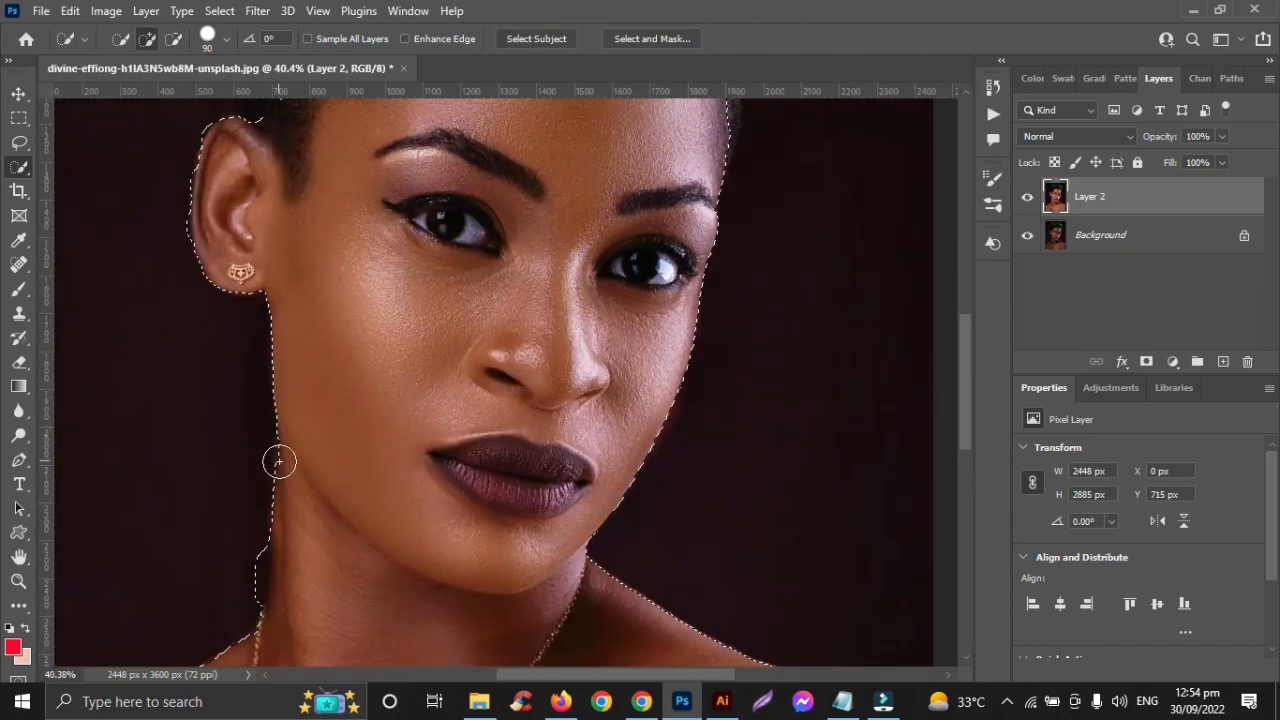
drag(449, 343, 408, 346)
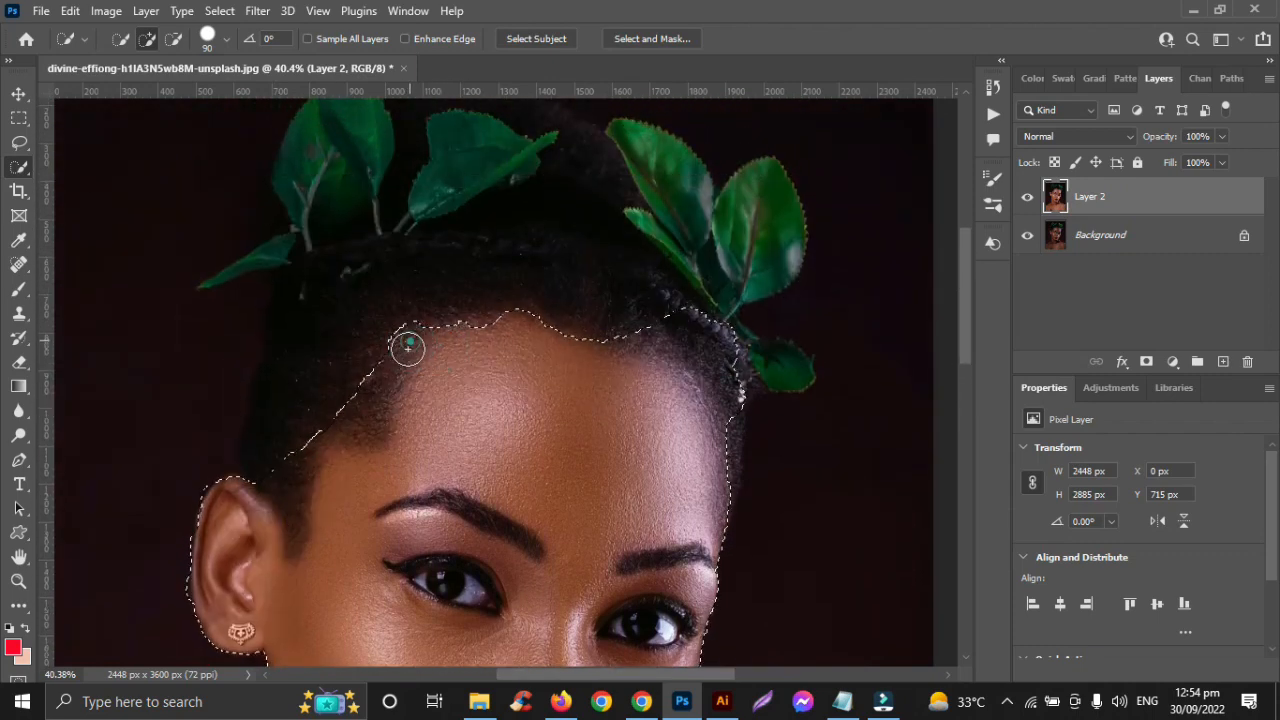
mouse_move(598, 337)
mouse_down()
mouse_move(614, 343)
mouse_move(561, 329)
mouse_up()
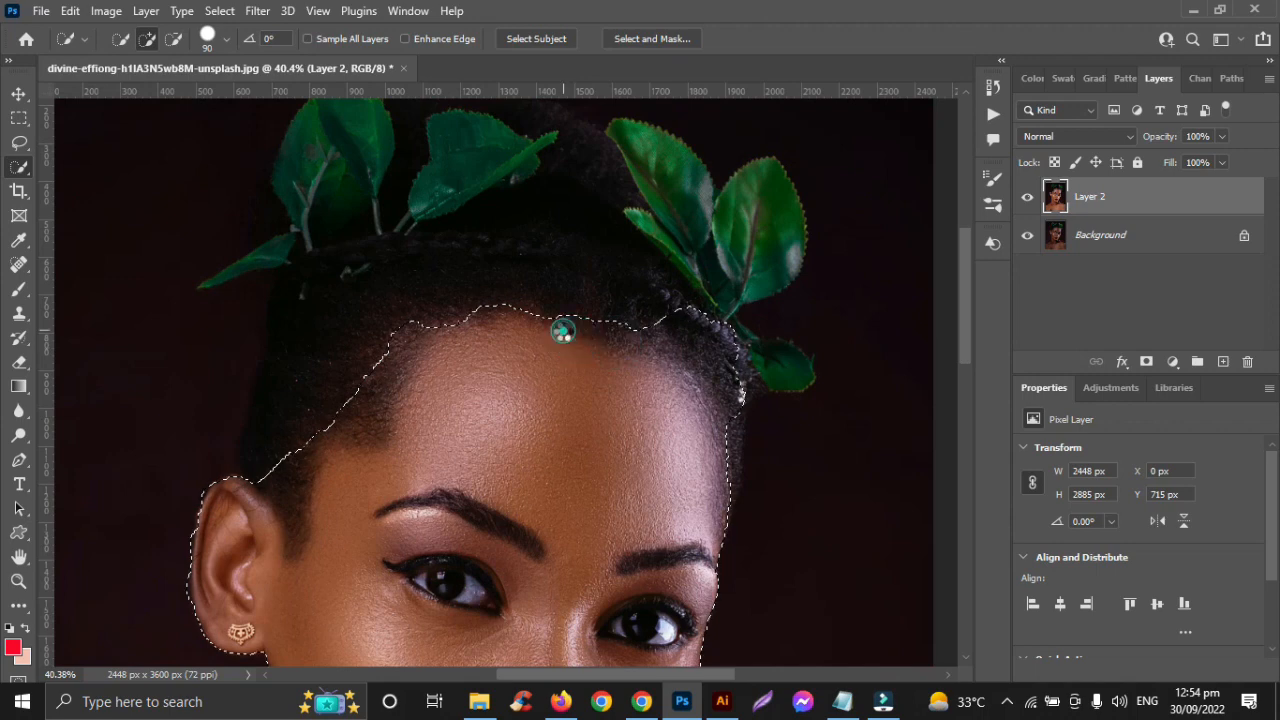
Check the skin selection's outline around the face, neck, shoulders and the image's lower edge.
scroll(628, 414, down, 3)
scroll(640, 500, down, 2)
scroll(662, 653, down, 3)
scroll(662, 653, right, 2)
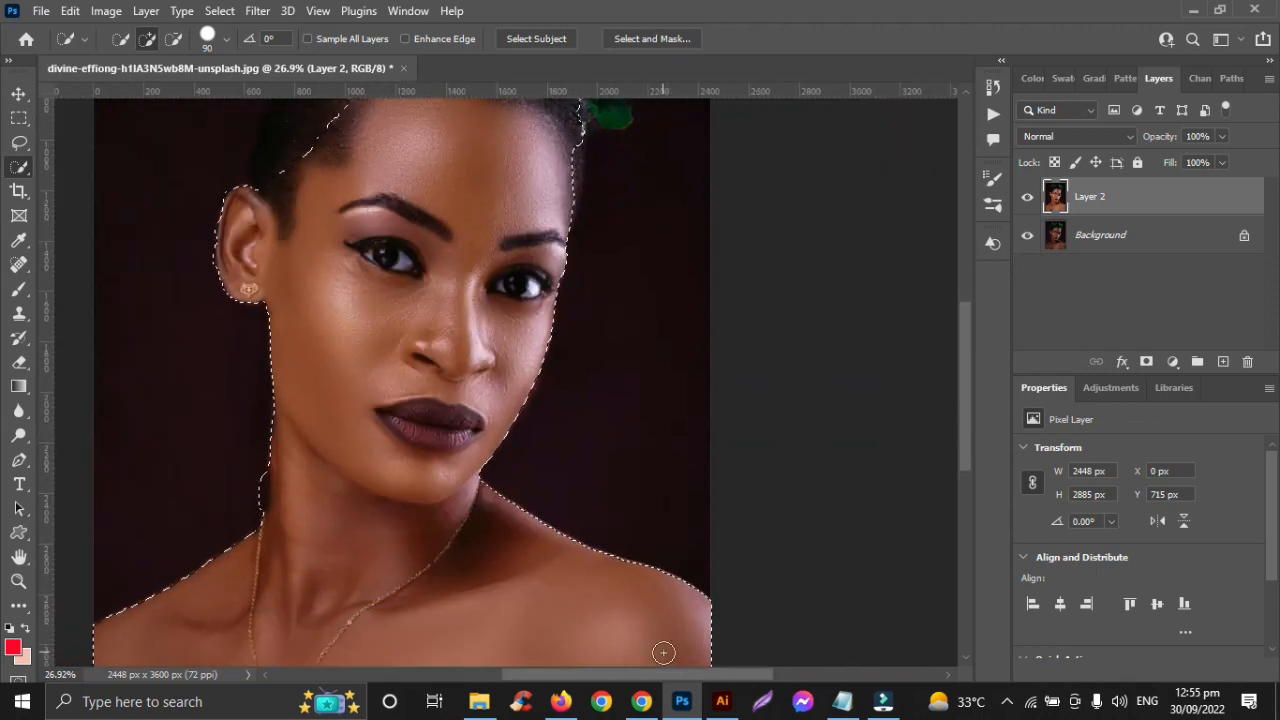
scroll(662, 651, down, 4)
scroll(618, 552, left, 4)
scroll(615, 550, left, 2)
scroll(606, 400, right, 1)
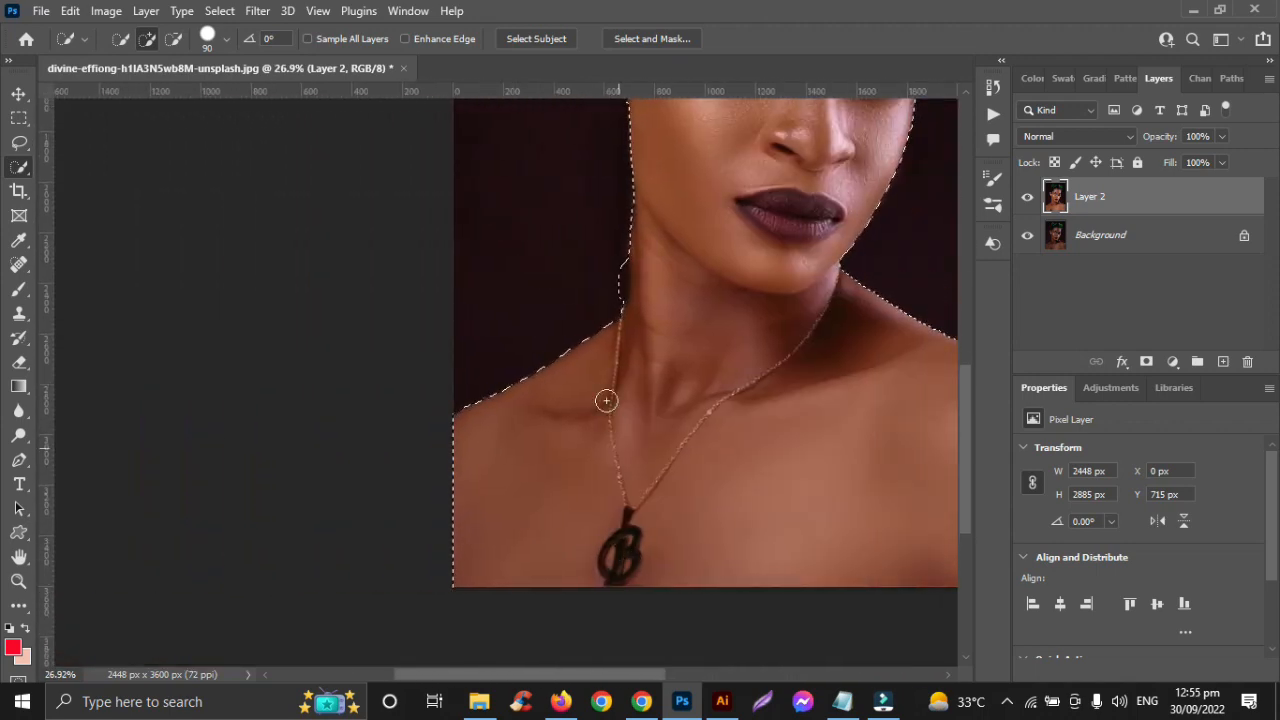
scroll(577, 375, up, 5)
scroll(577, 375, down, 5)
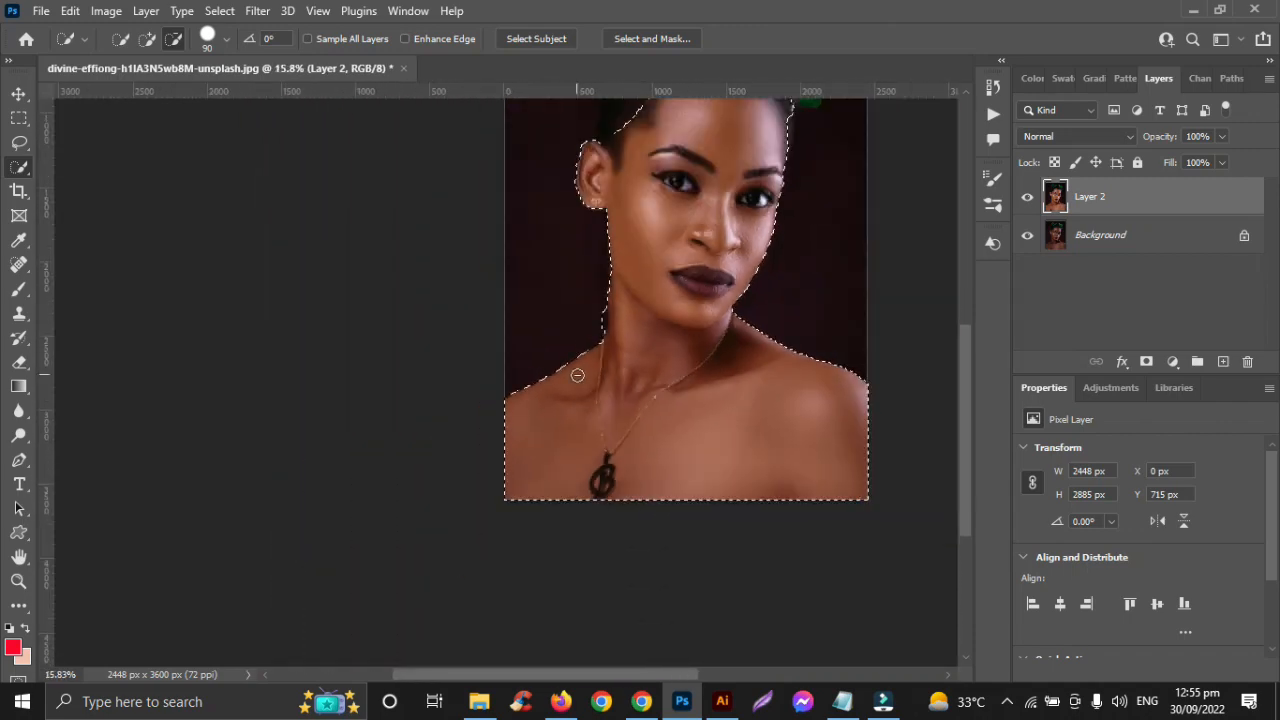
scroll(580, 370, up, 1)
Create a new layer above Layer 2 and fill the skin selection with a near-white foreground colour.
click(1222, 361)
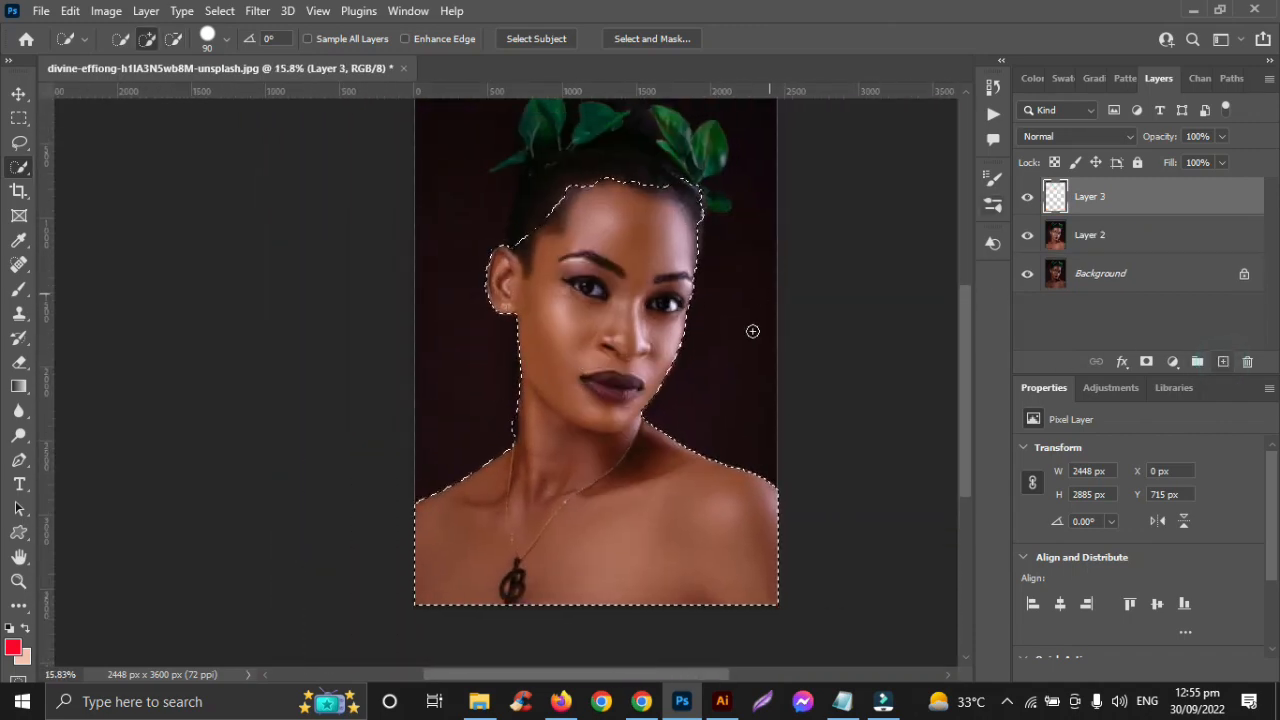
scroll(741, 357, up, 1)
click(14, 648)
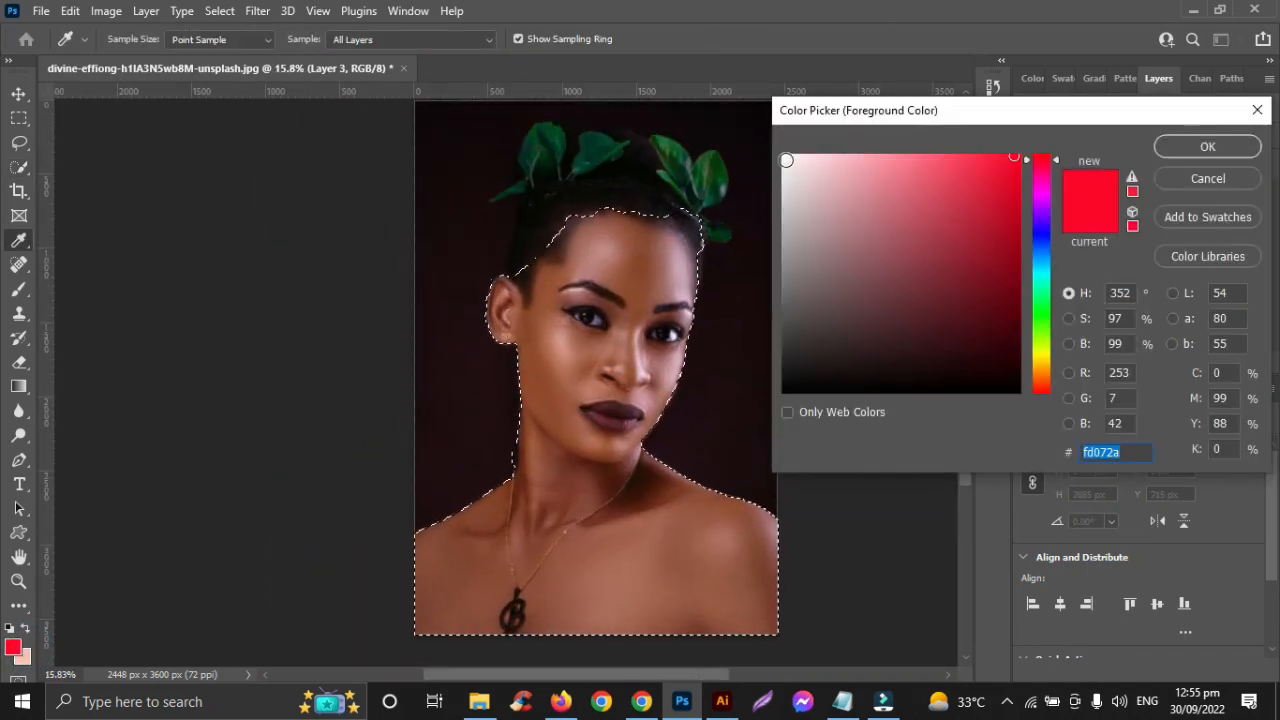
text(ffffff)
click(1195, 143)
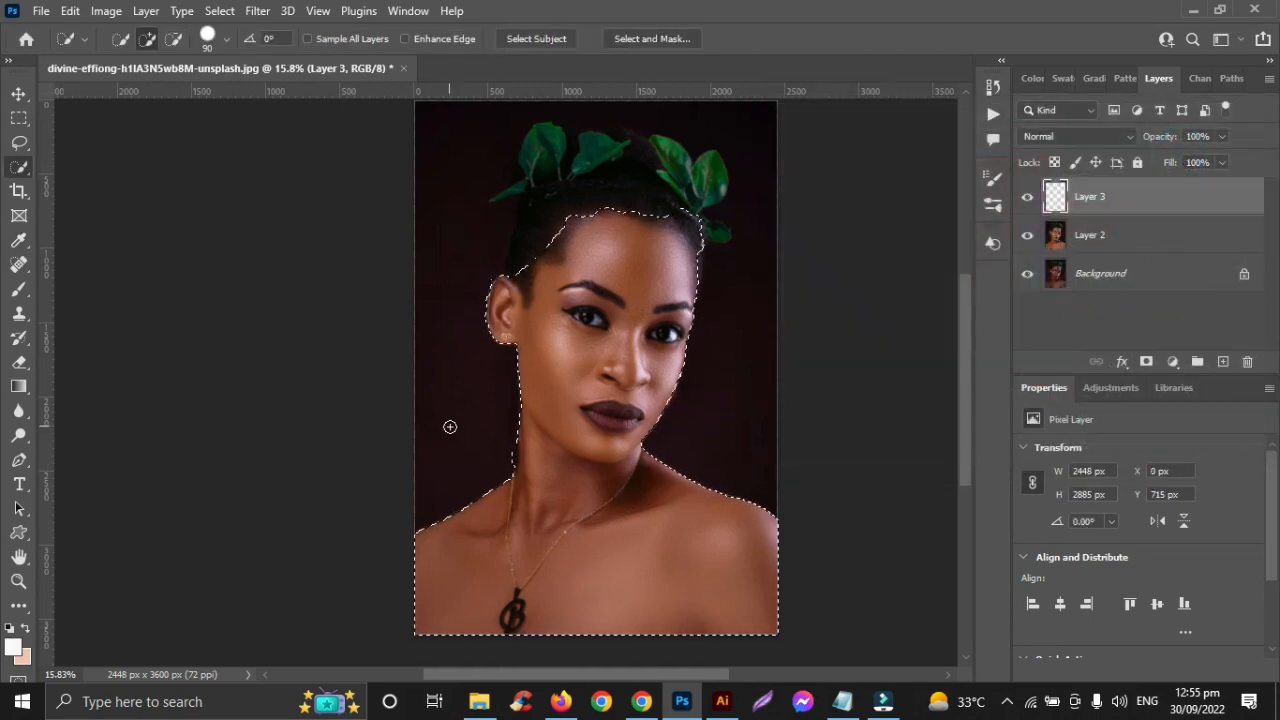
key(alt+BackSpace)
Set the near-white fill layer's blend mode to Overlay and lower its opacity to 41%.
click(19, 93)
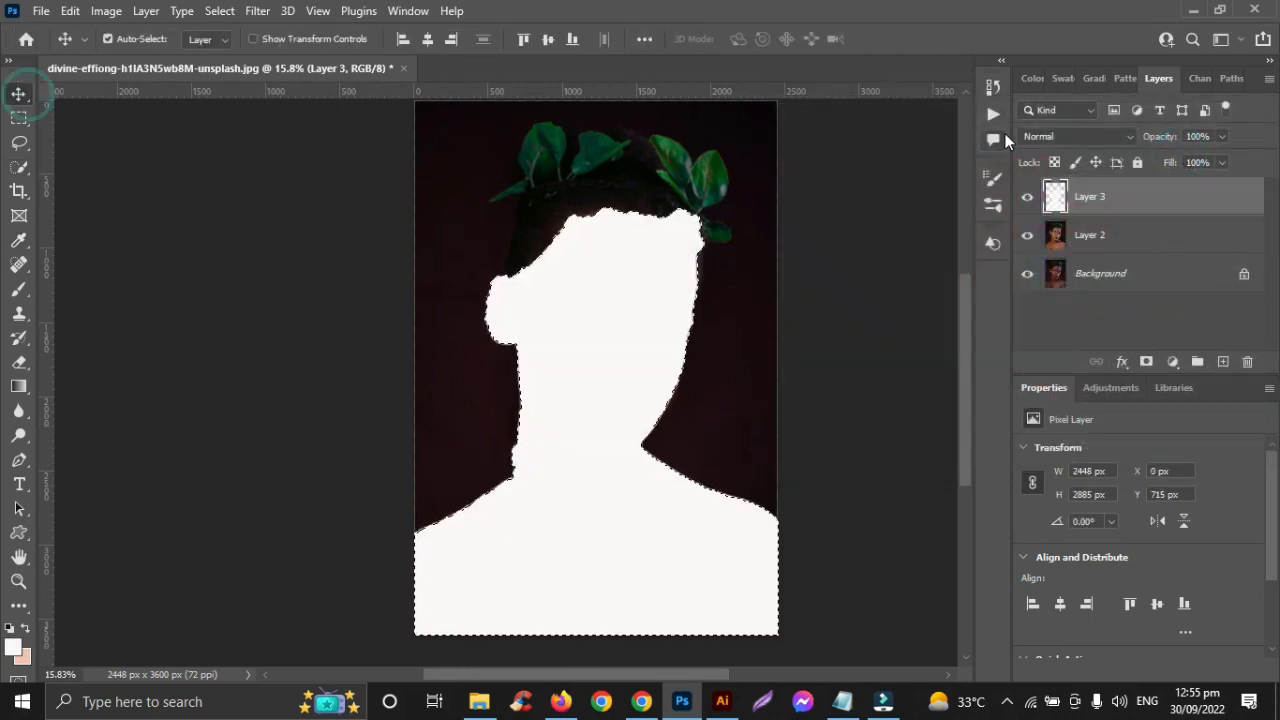
click(1128, 136)
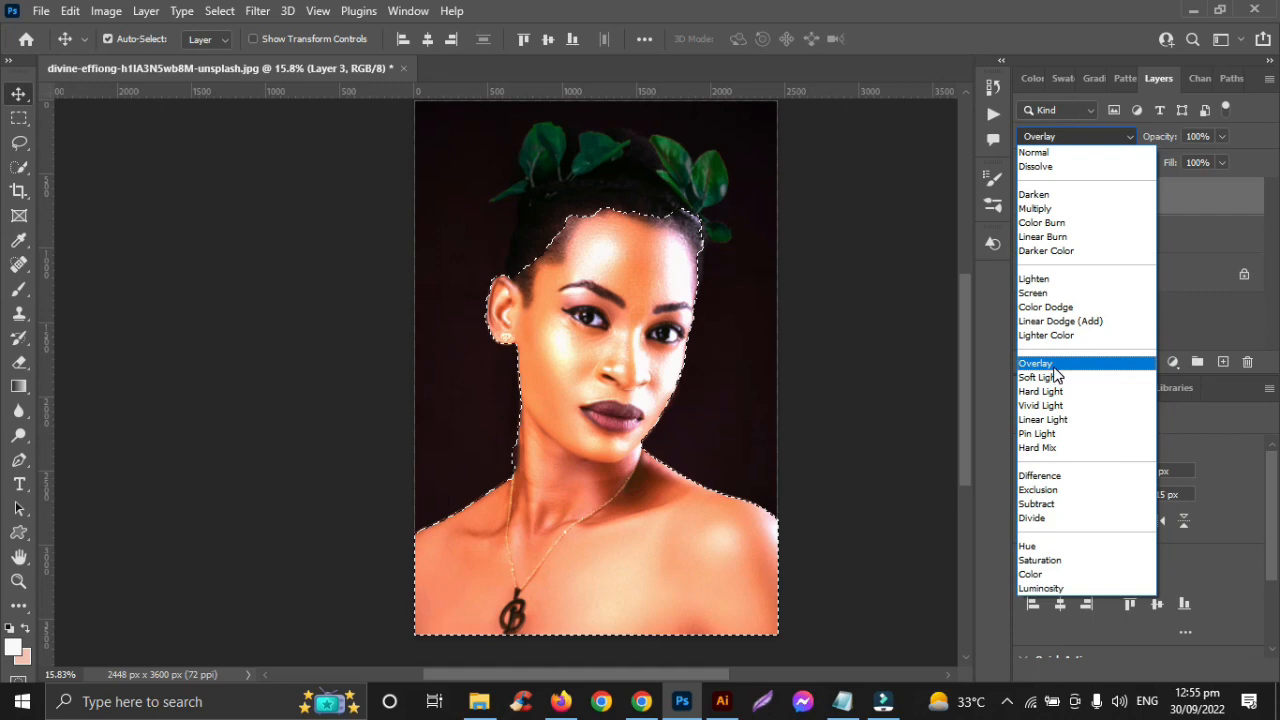
click(1050, 366)
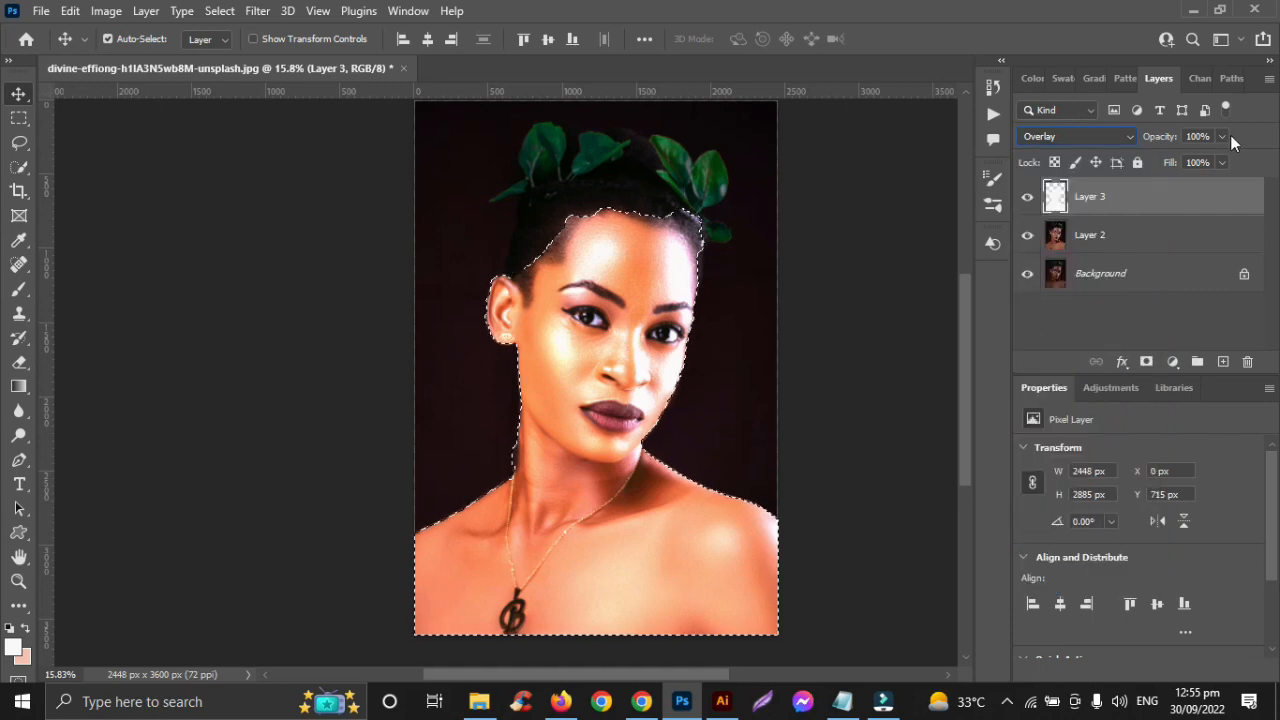
drag(1213, 160, 1199, 161)
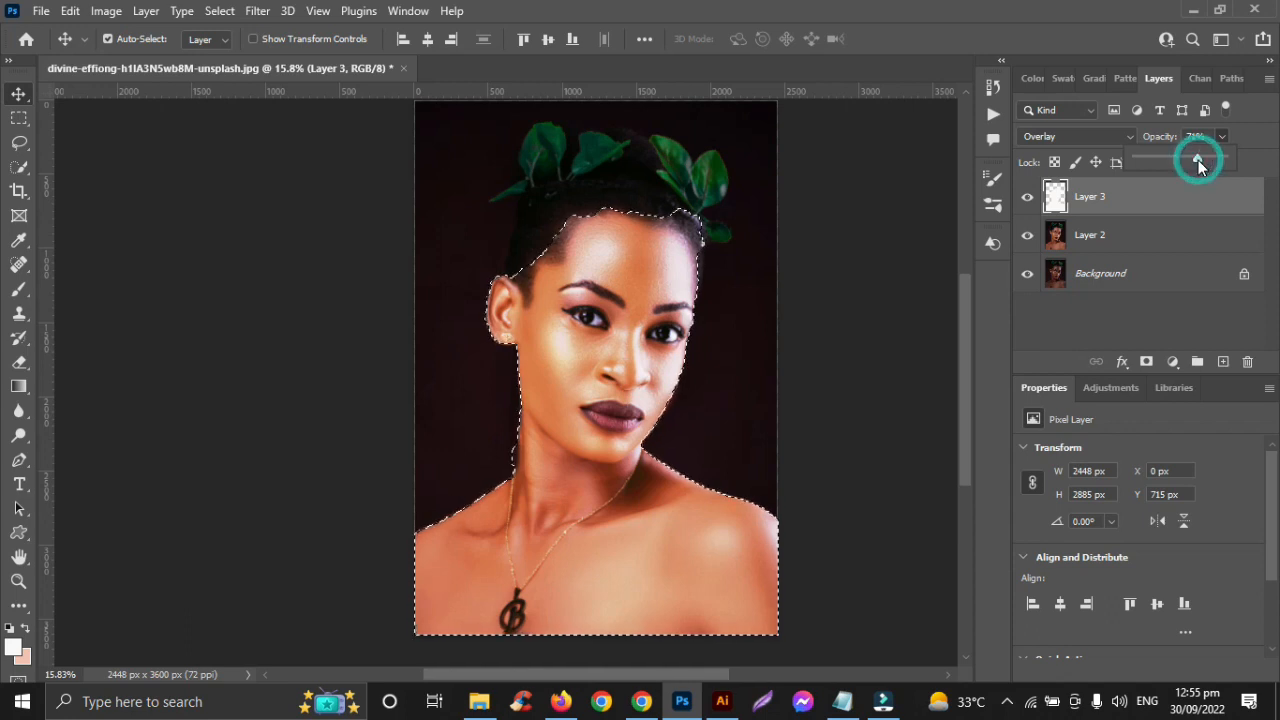
drag(1186, 160, 1168, 160)
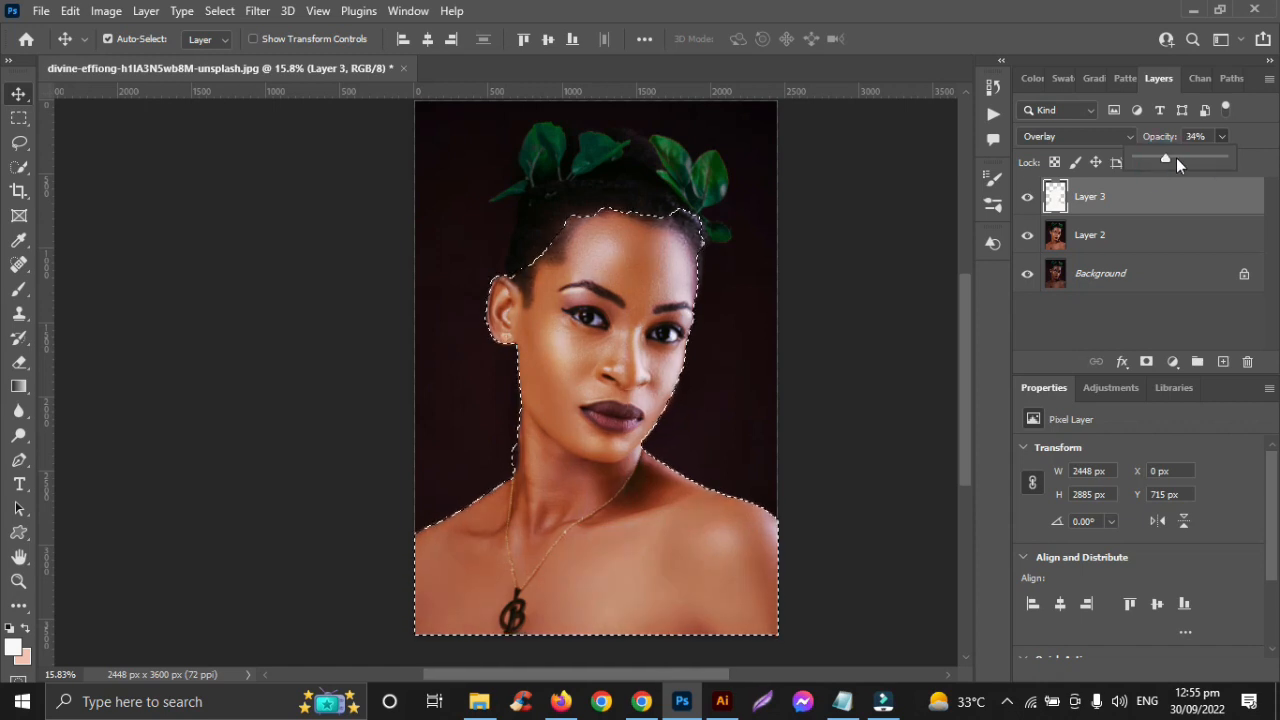
drag(1176, 158, 1170, 166)
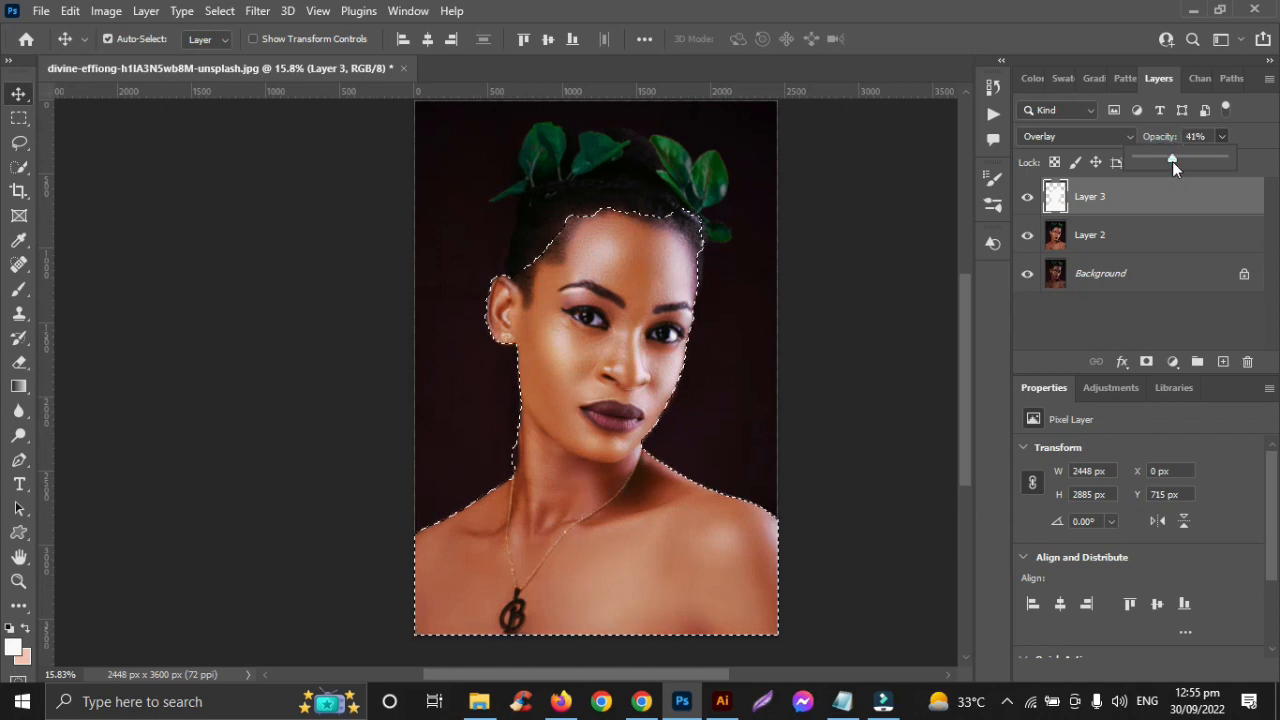
Clear the skin selection and add a white layer mask to the Overlay fill layer, Layer 3.
click(1152, 236)
key(ctrl+d)
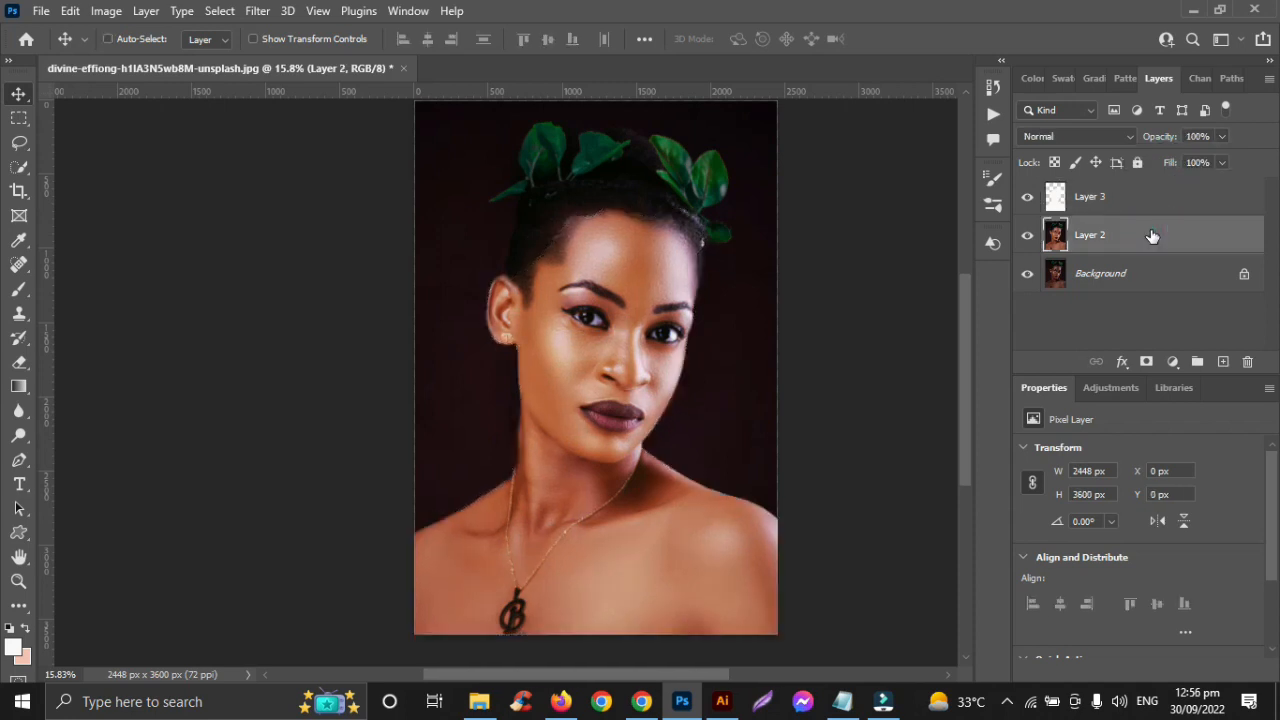
click(1158, 208)
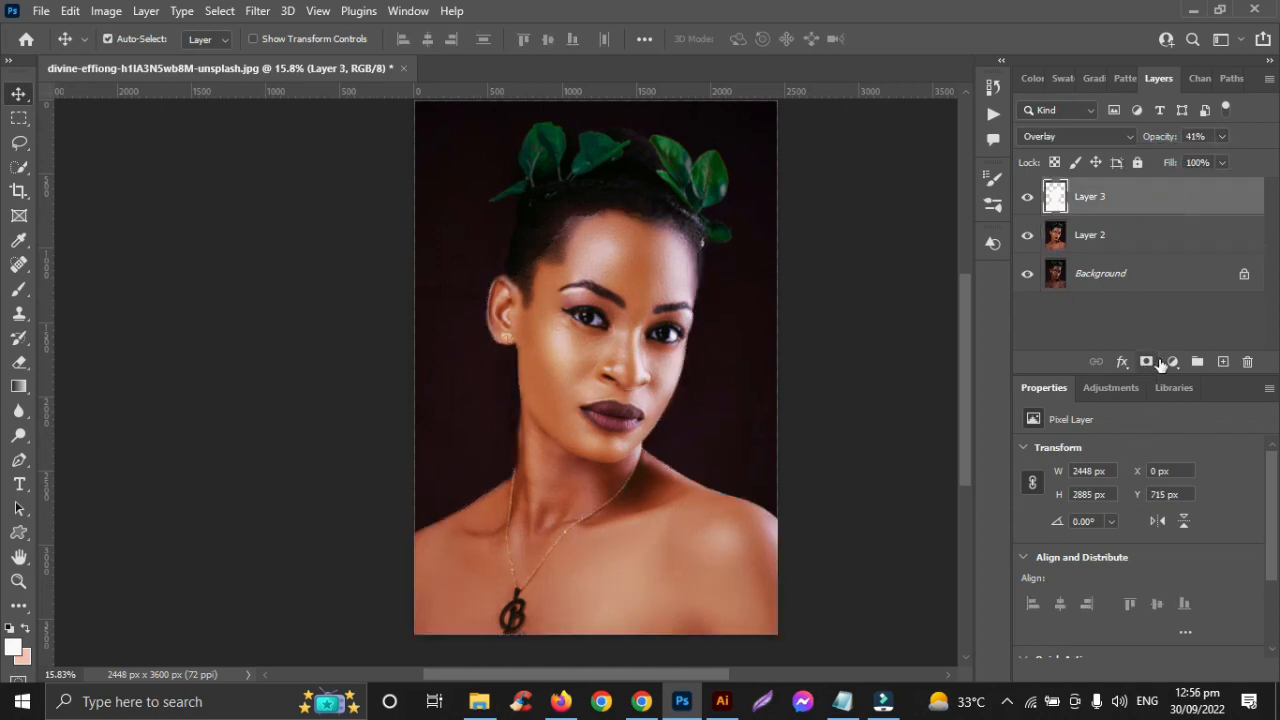
click(1146, 361)
Paint black with the Brush on Layer 3's mask over the hairline and sideburn beside the visible ear.
scroll(566, 295, up, 4)
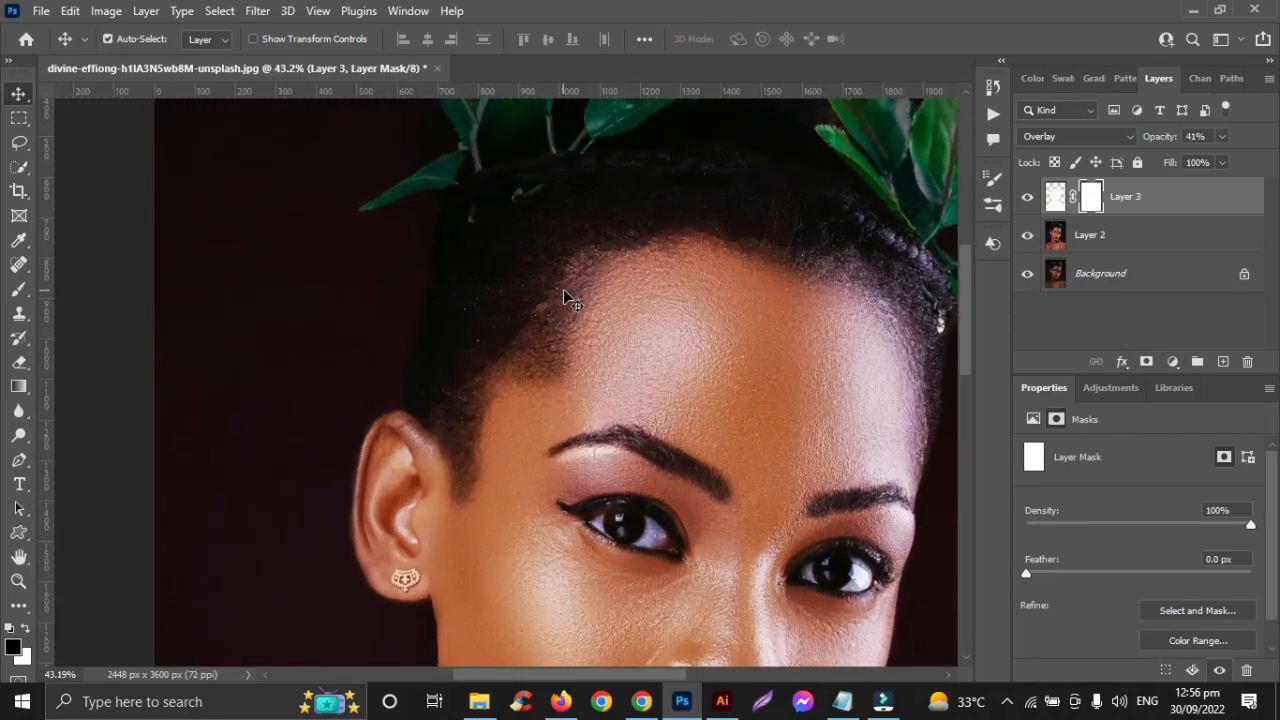
click(19, 288)
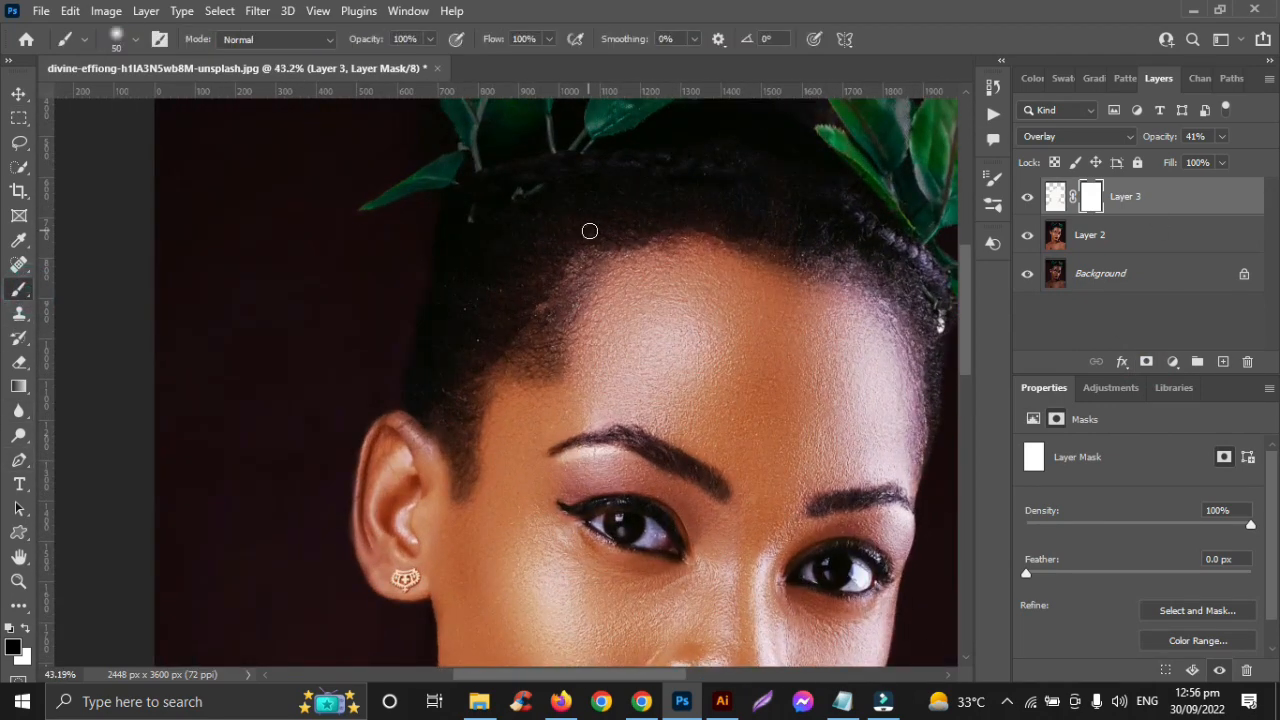
mouse_move(589, 231)
mouse_down()
mouse_move(549, 349)
mouse_move(503, 343)
mouse_move(466, 455)
mouse_move(450, 431)
mouse_up()
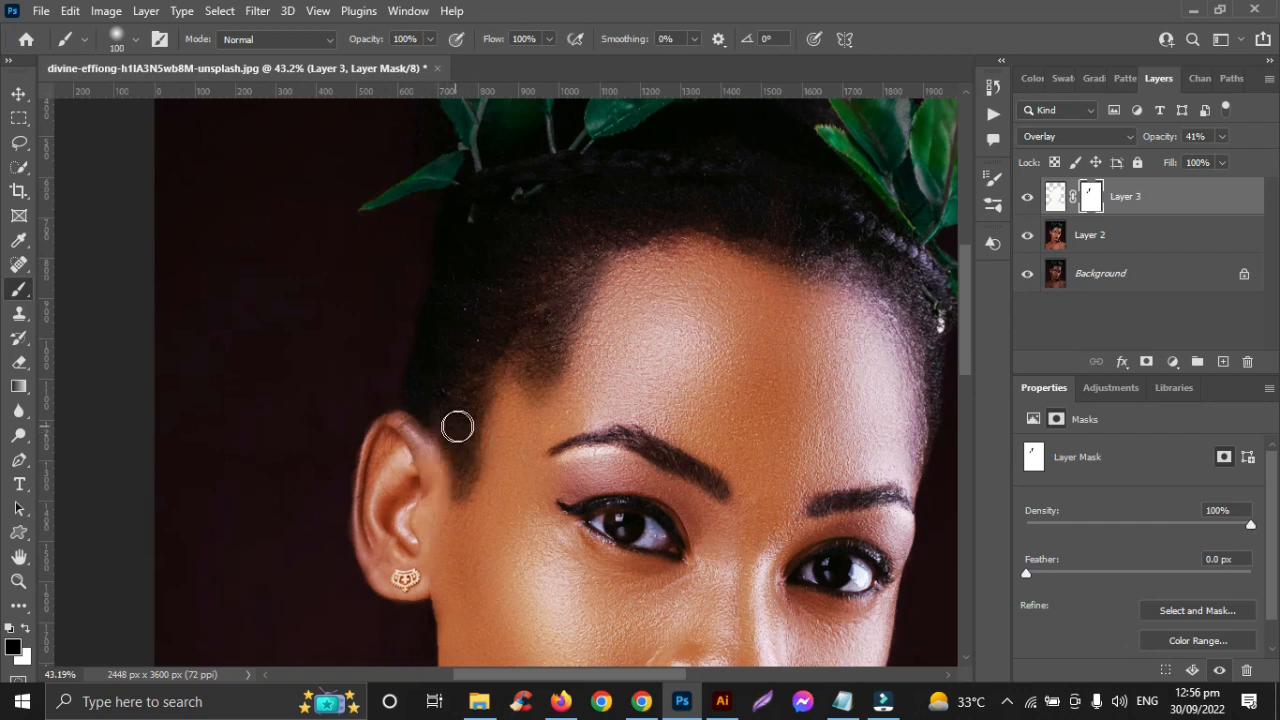
mouse_move(456, 503)
mouse_down()
mouse_move(486, 477)
mouse_move(477, 563)
mouse_up()
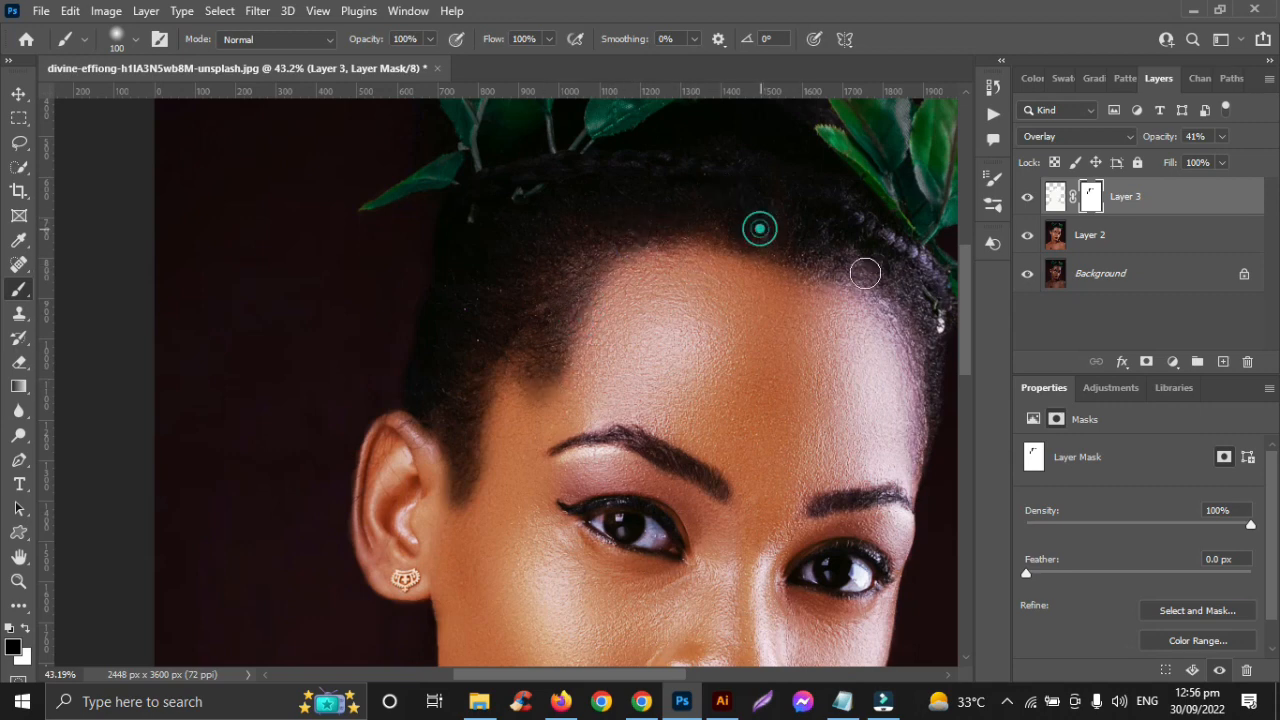
Undo the last mask strokes and repaint black along the hairline and temple on the side of the face away from the ear.
scroll(735, 235, right, 5)
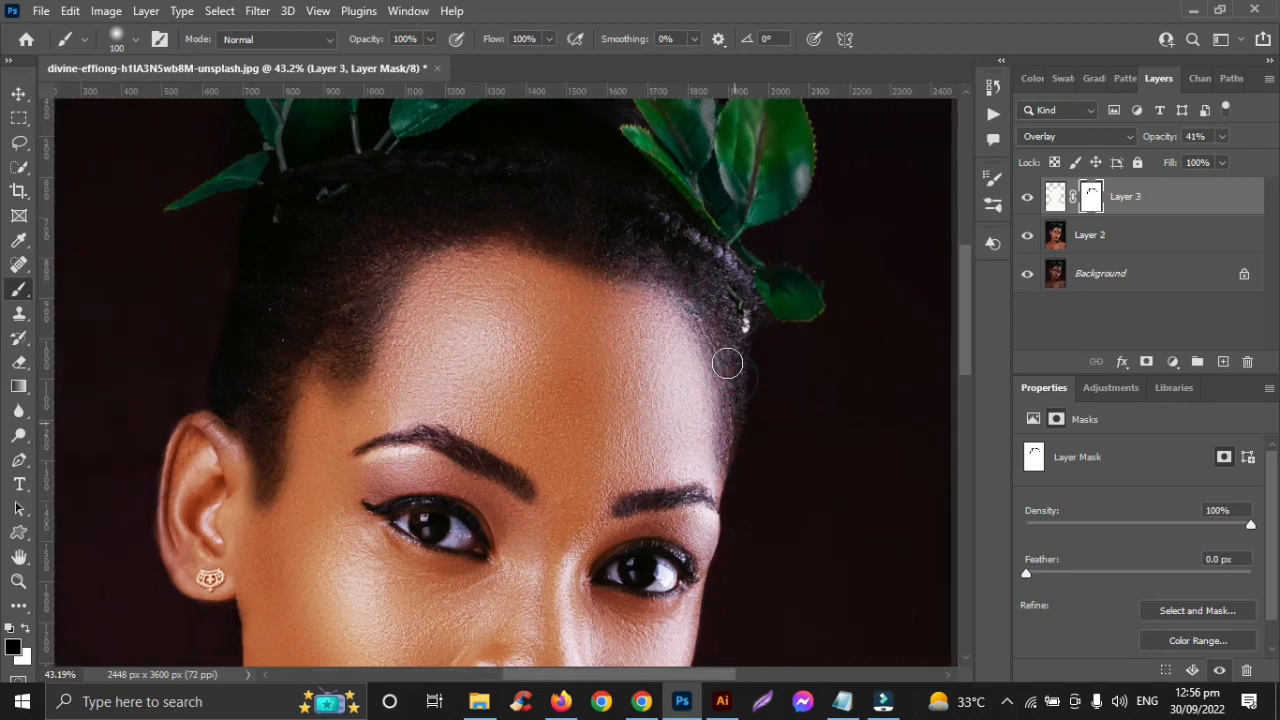
key(ctrl+z)
key(ctrl+z)
mouse_move(697, 286)
mouse_down()
mouse_move(723, 315)
mouse_move(747, 392)
mouse_up()
drag(743, 388, 761, 497)
Mask the Overlay fill off the dark background along the shoulder edge on the ear side.
scroll(734, 334, down, 10)
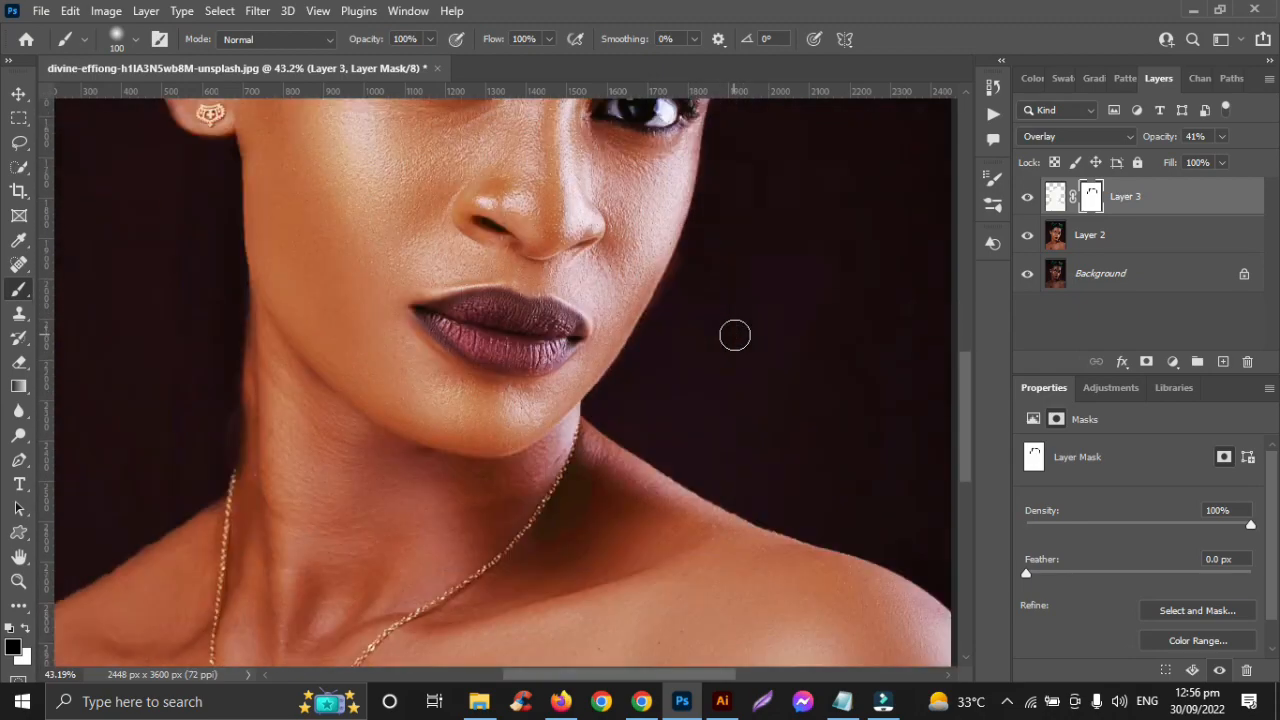
scroll(672, 452, left, 6)
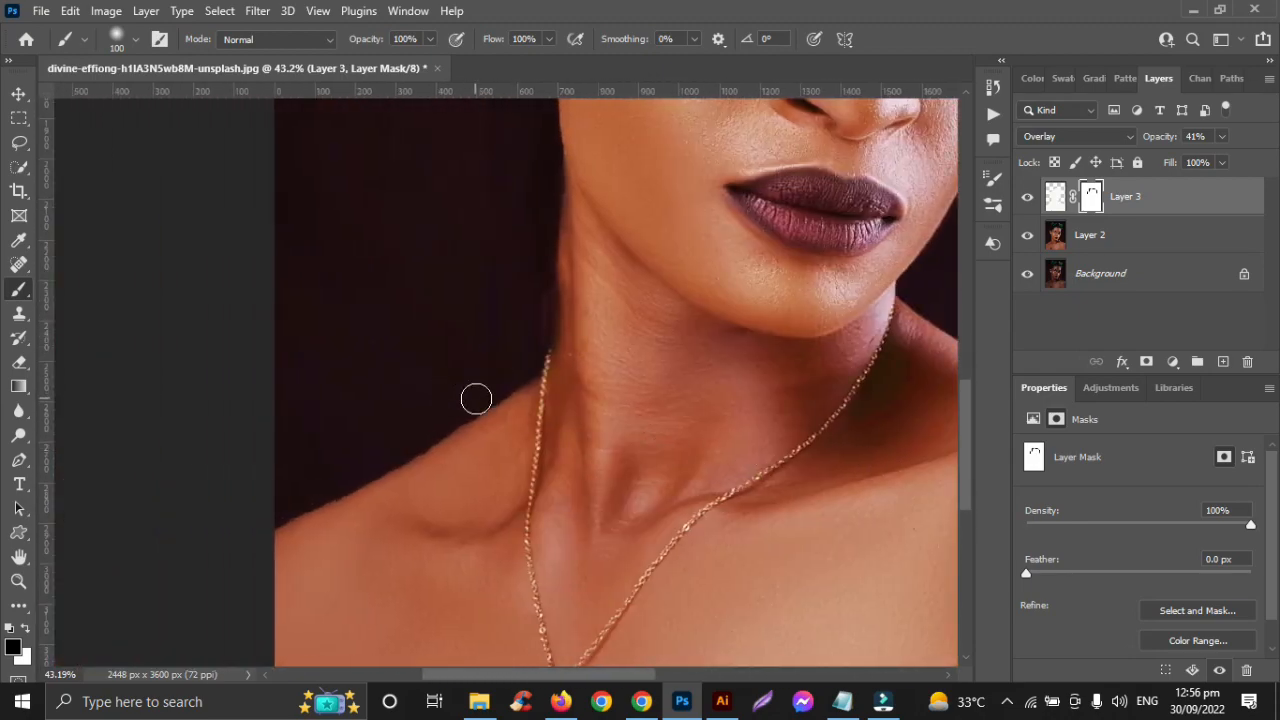
click(470, 398)
shift+click(277, 490)
Paint black on Layer 3's mask over the dark background around the outer ear, earlobe and jaw edge.
scroll(581, 310, up, 6)
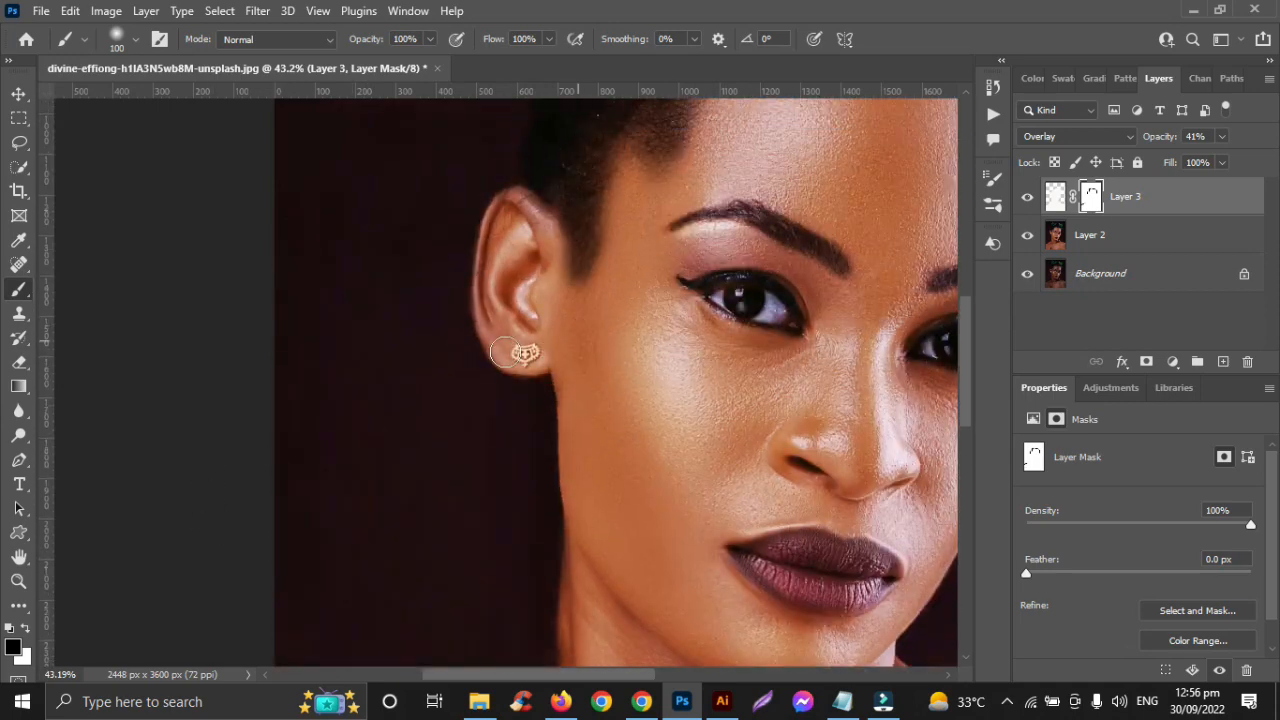
scroll(470, 310, up, 3)
click(452, 178)
mouse_move(443, 345)
mouse_down()
mouse_move(436, 287)
mouse_move(448, 383)
mouse_up()
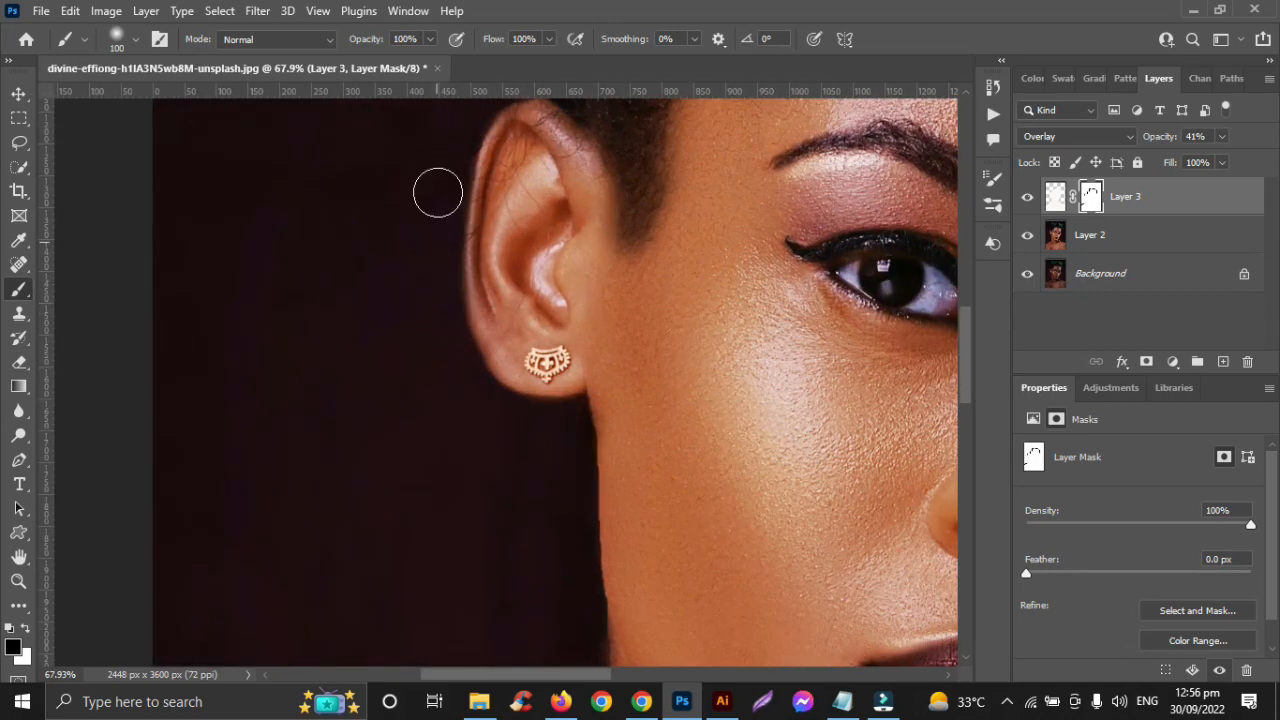
mouse_move(463, 127)
mouse_down()
mouse_move(442, 297)
mouse_move(527, 422)
mouse_move(496, 429)
mouse_up()
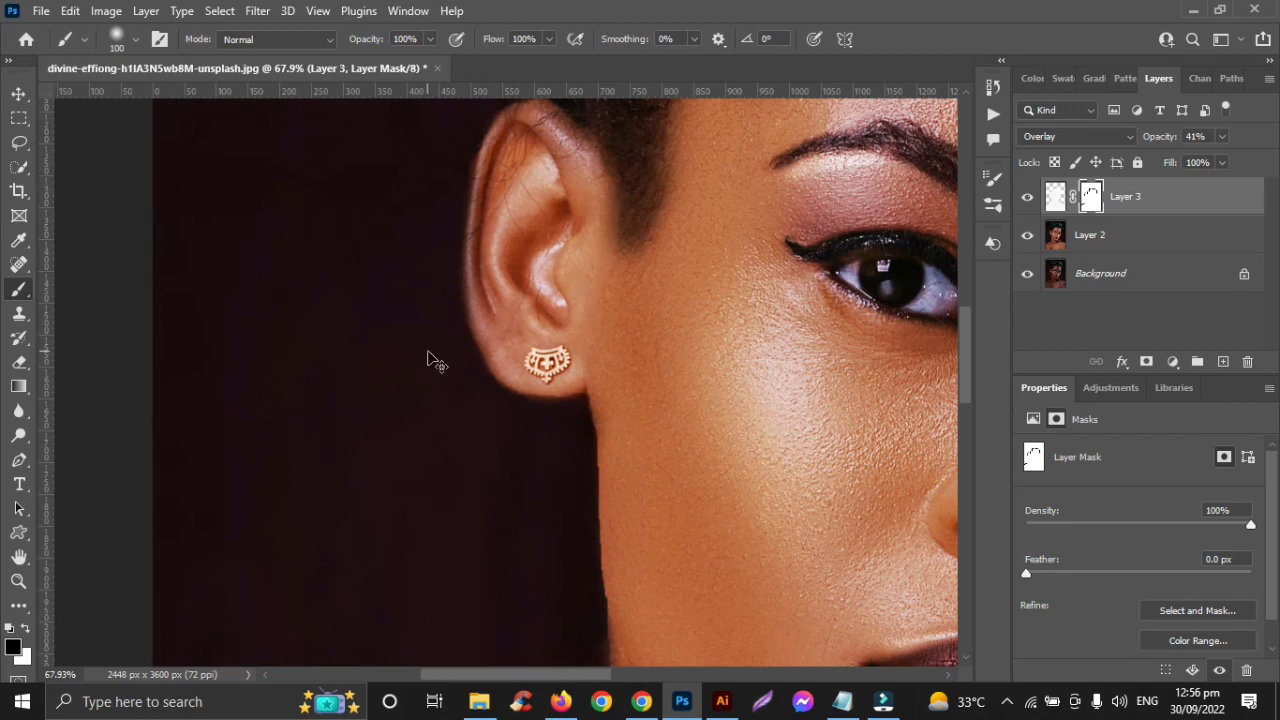
drag(446, 146, 423, 274)
drag(441, 172, 443, 347)
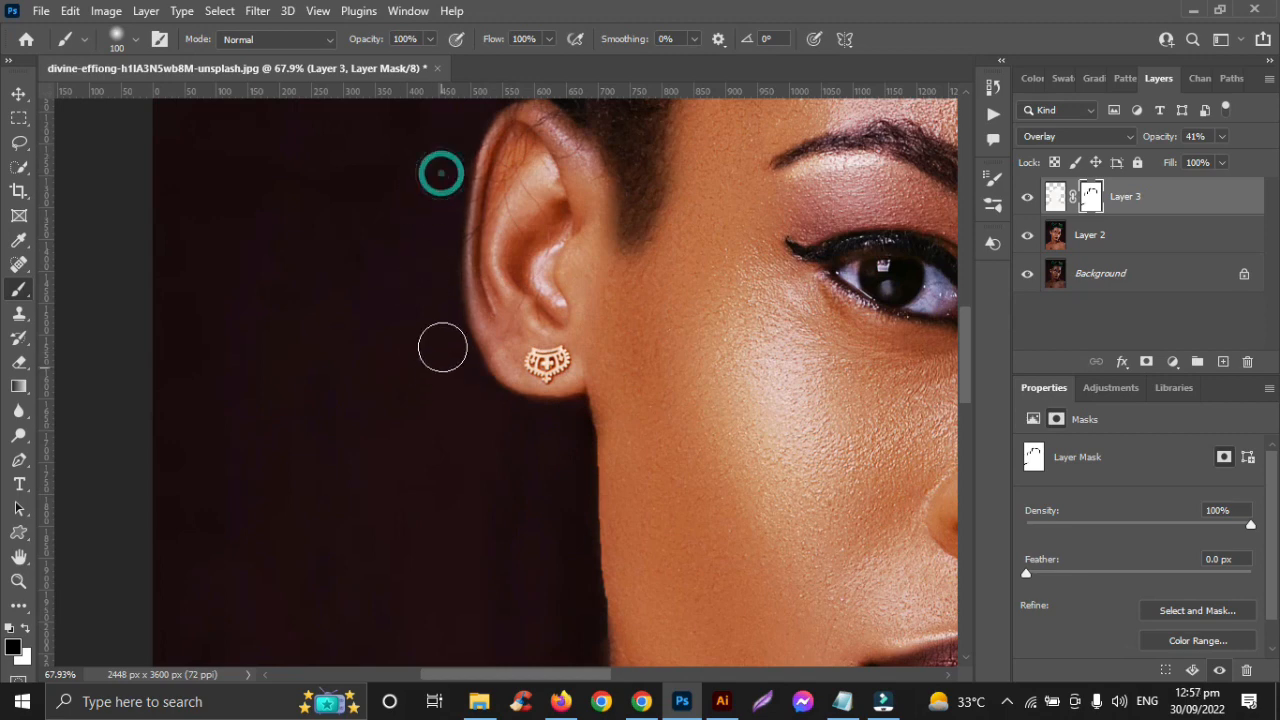
drag(579, 414, 528, 494)
scroll(528, 494, down, 2)
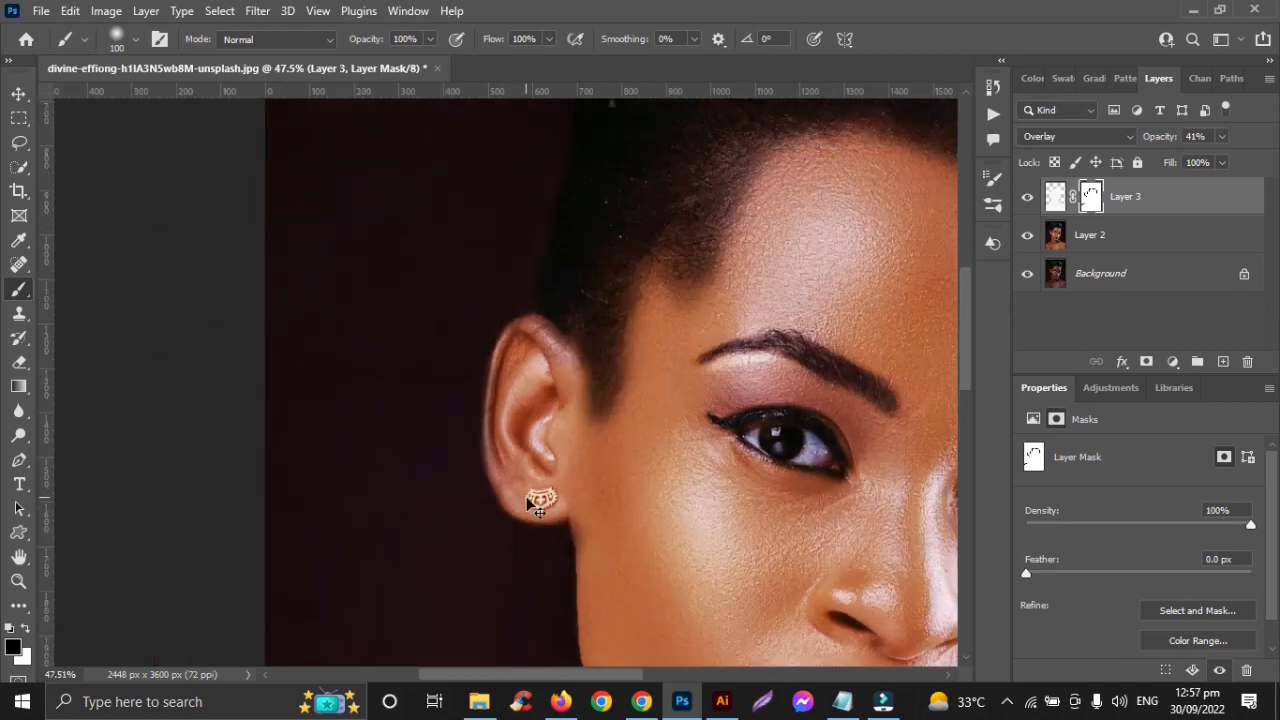
drag(549, 537, 523, 563)
drag(466, 491, 460, 506)
Refine Layer 3's mask with black strokes over the temple hair near the ear and the forehead hairline.
scroll(774, 277, up, 3)
drag(661, 383, 644, 420)
drag(609, 420, 582, 524)
mouse_move(601, 479)
mouse_down()
mouse_move(583, 524)
mouse_move(601, 547)
mouse_move(613, 535)
mouse_move(592, 588)
mouse_up()
scroll(641, 507, down, 2)
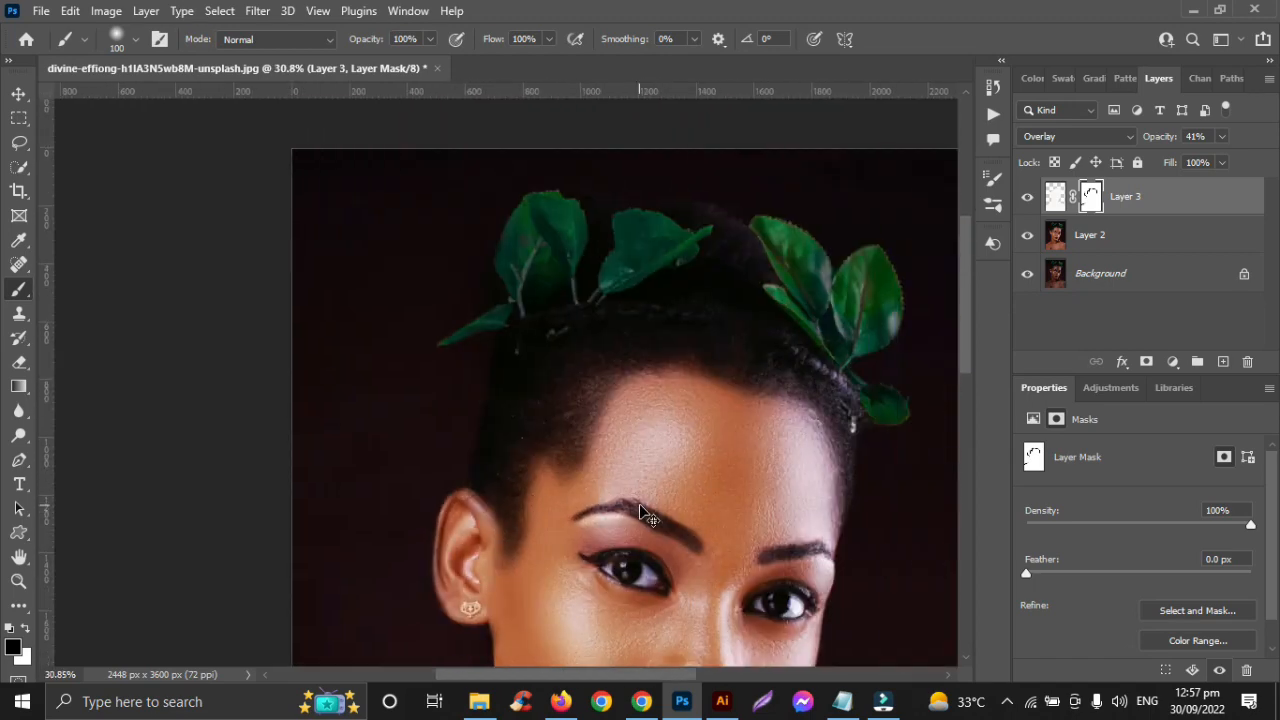
mouse_move(802, 340)
mouse_down()
mouse_move(813, 405)
mouse_move(744, 330)
mouse_up()
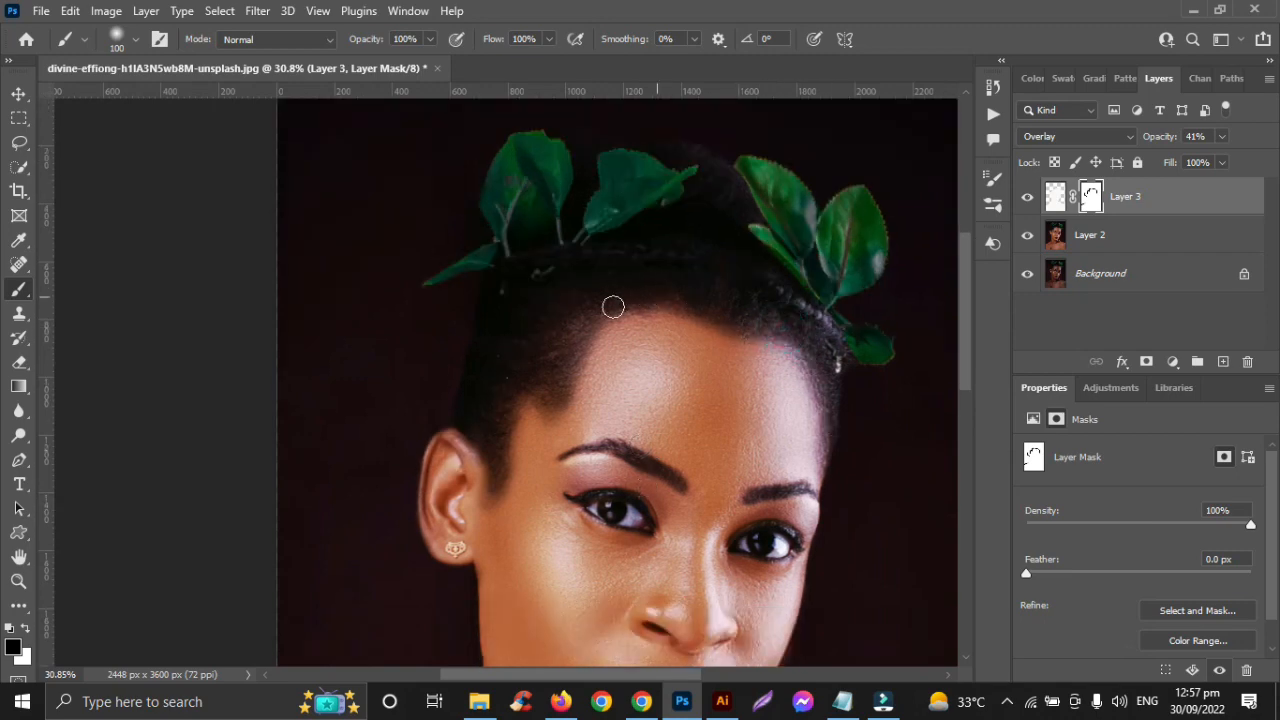
click(646, 304)
Mask the Overlay fill off both eyebrows, reducing the brush size to 60 between them.
scroll(764, 427, down, 2)
scroll(639, 399, up, 4)
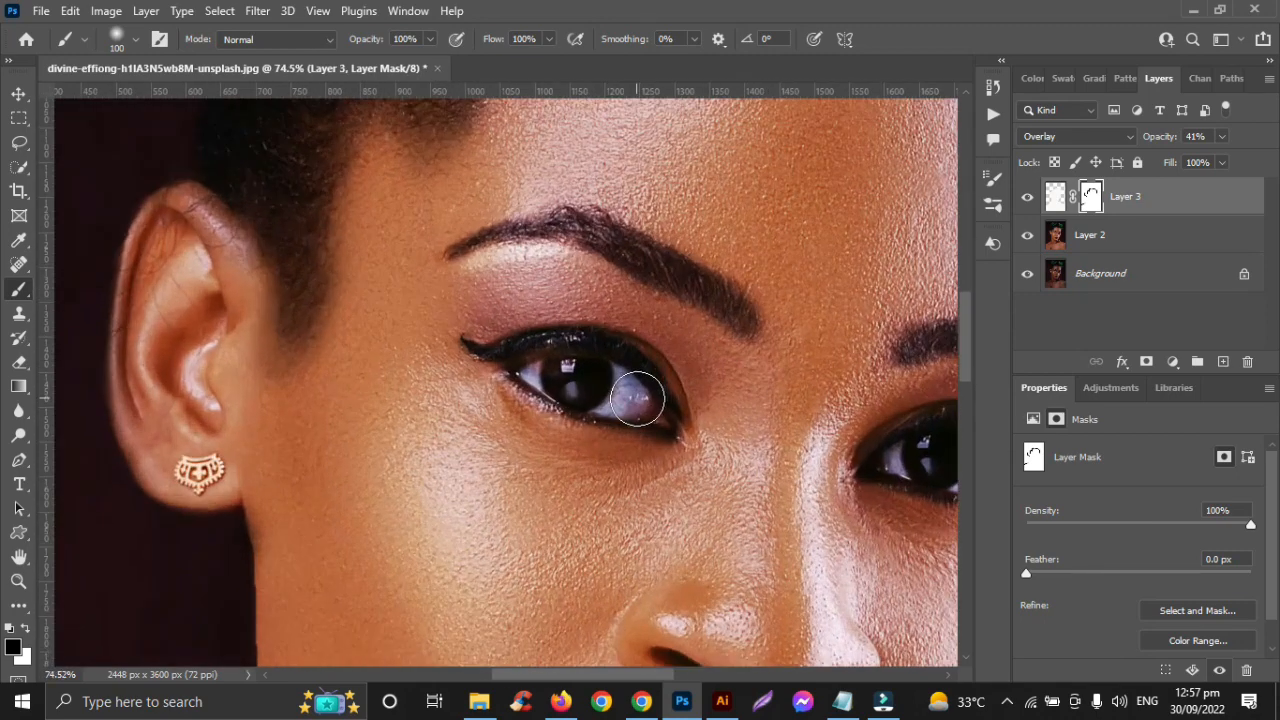
mouse_move(733, 318)
mouse_down()
mouse_move(596, 231)
mouse_move(460, 250)
mouse_up()
key([)
scroll(708, 309, right, 5)
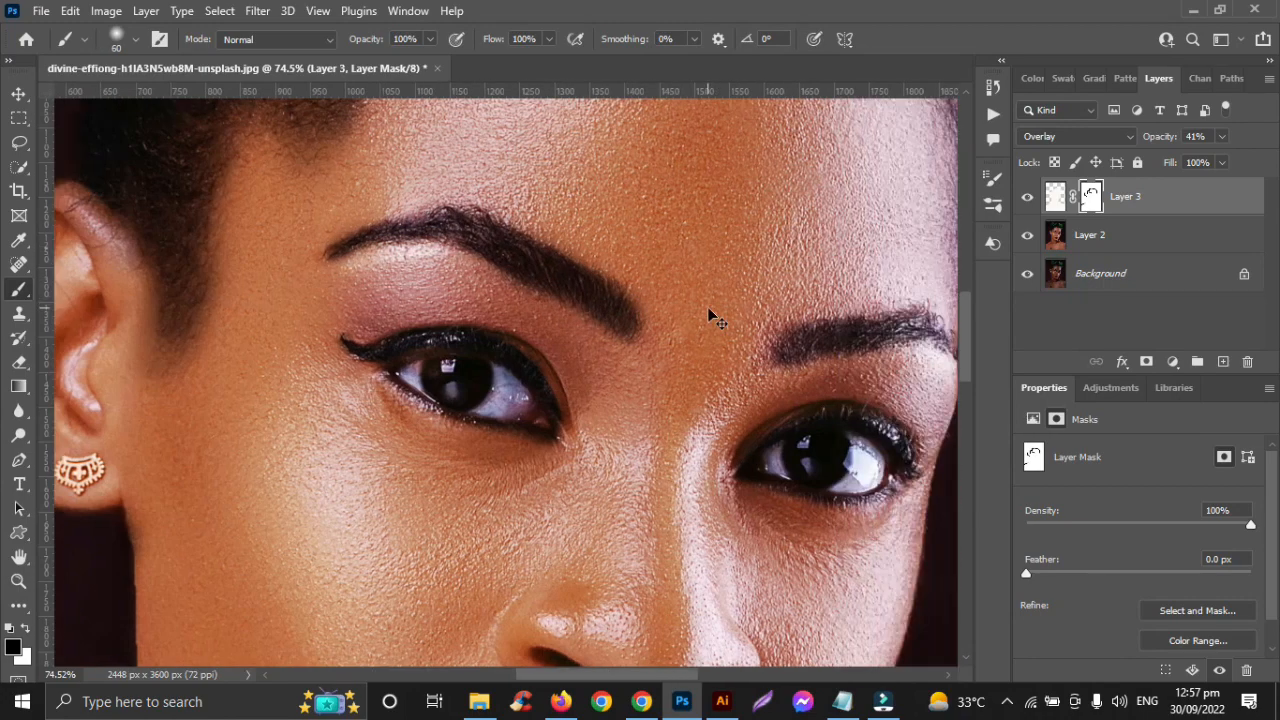
mouse_move(479, 353)
mouse_down()
mouse_move(552, 332)
mouse_move(637, 355)
mouse_up()
Paint black on Layer 3's mask over both eyes.
mouse_move(446, 470)
mouse_down()
mouse_move(563, 444)
mouse_move(479, 477)
mouse_up()
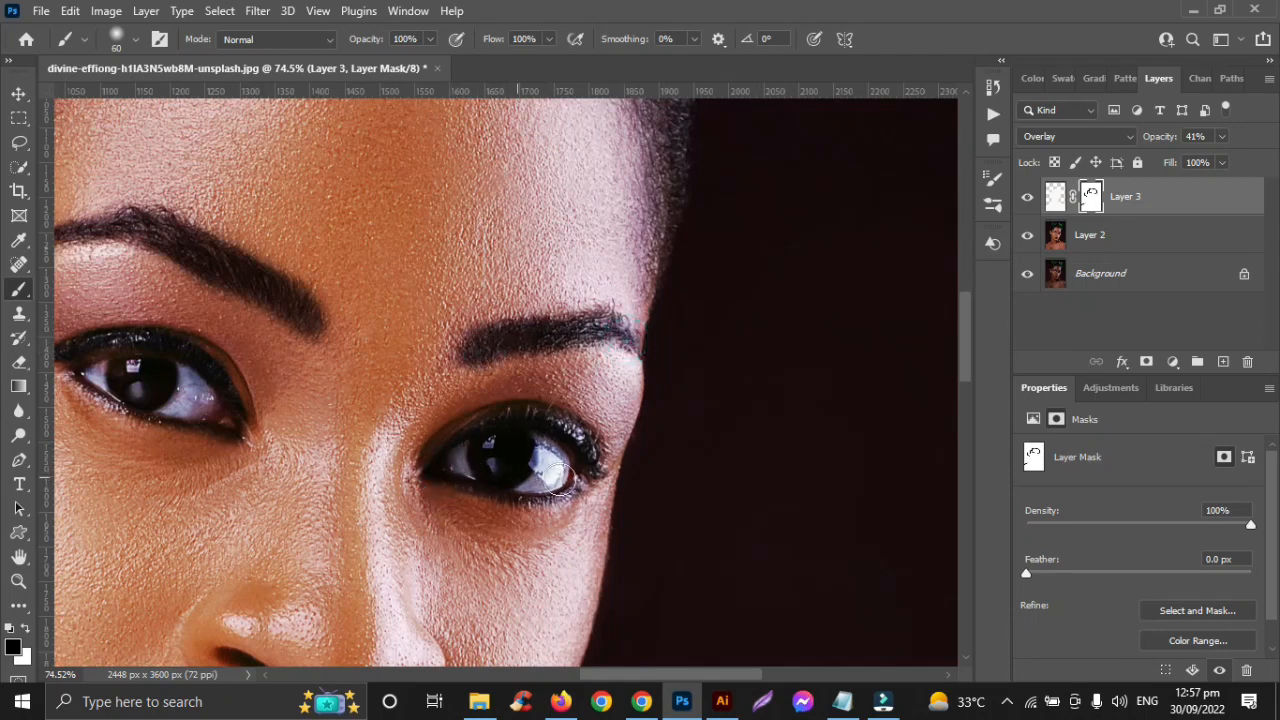
scroll(585, 475, left, 3)
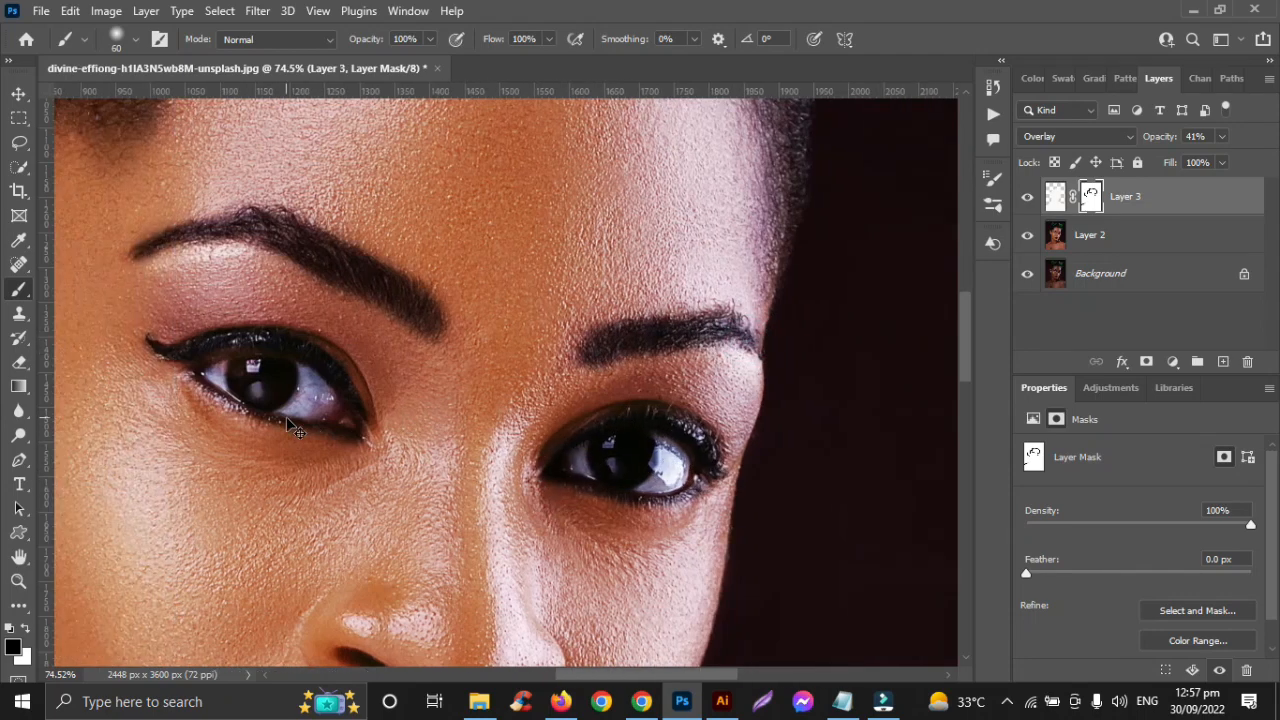
mouse_move(412, 382)
mouse_down()
mouse_move(342, 351)
mouse_move(241, 350)
mouse_move(359, 422)
mouse_move(395, 400)
mouse_up()
Mask the Overlay fill off the upper and lower lips.
scroll(374, 390, down, 5)
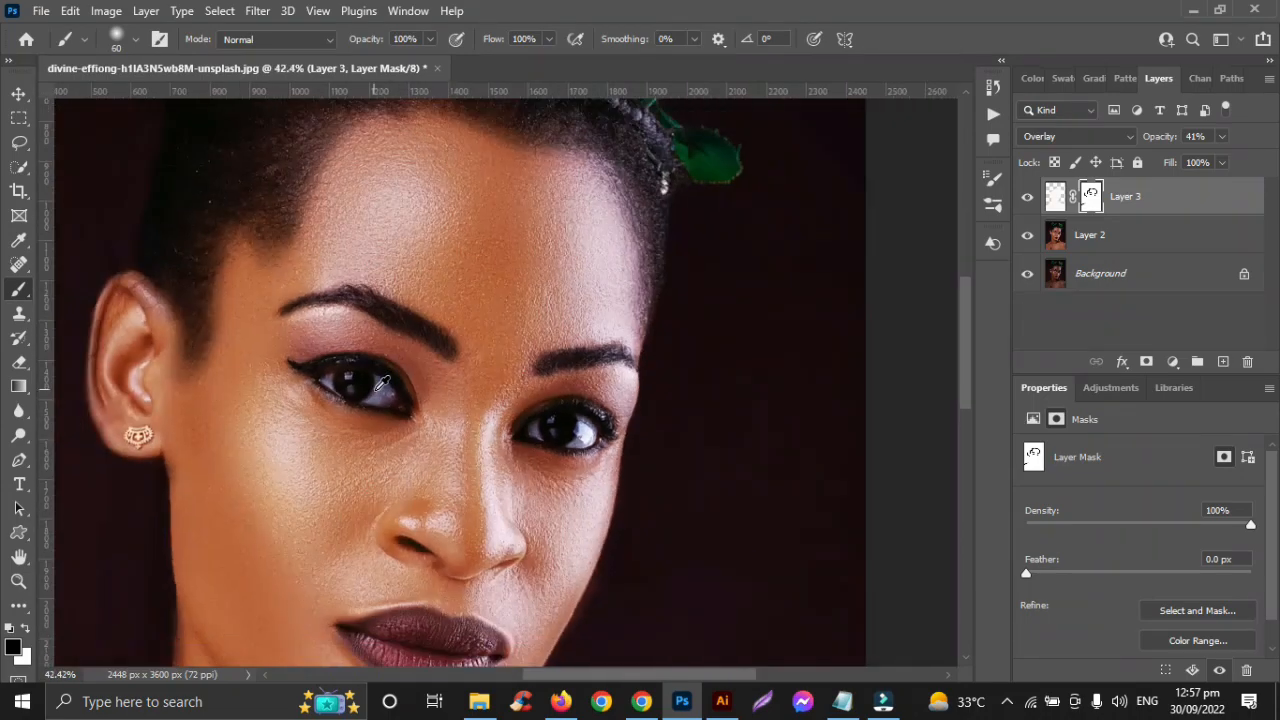
scroll(374, 390, down, 1)
scroll(374, 390, left, 1)
scroll(374, 390, down, 2)
scroll(514, 392, up, 5)
scroll(520, 388, up, 1)
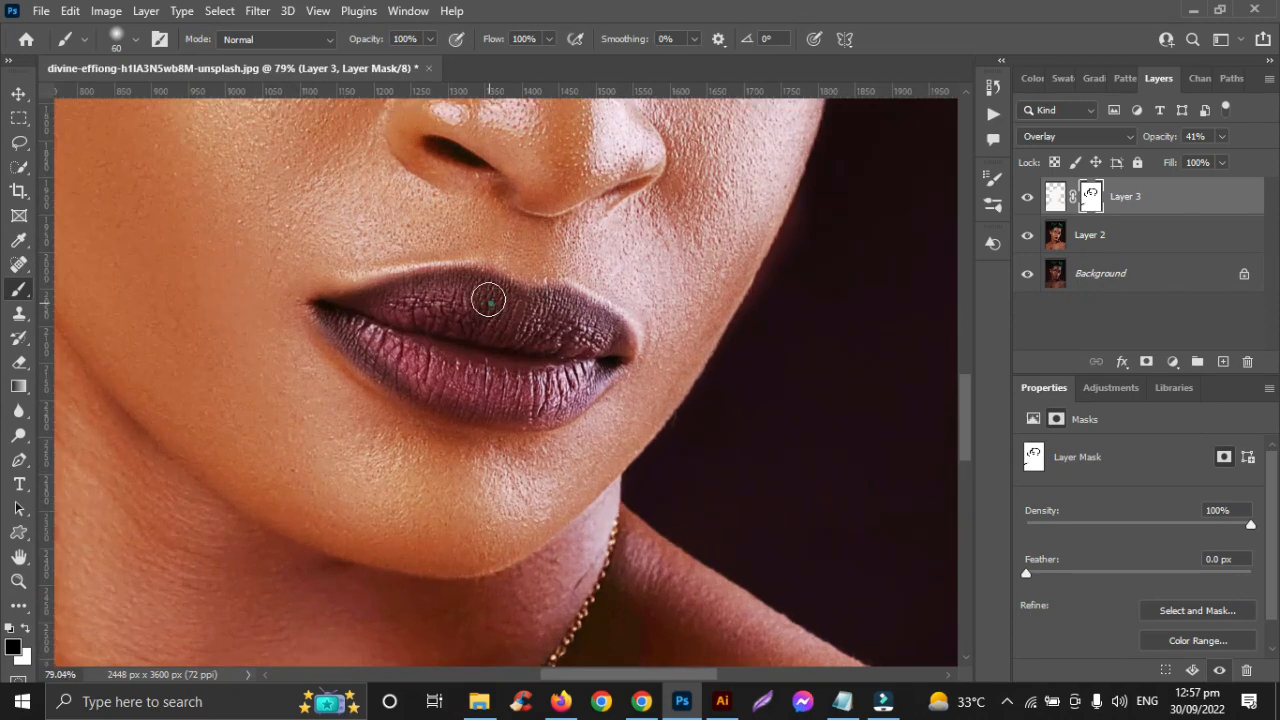
mouse_move(325, 317)
mouse_down()
mouse_move(436, 396)
mouse_move(544, 409)
mouse_move(599, 372)
mouse_move(586, 320)
mouse_move(427, 313)
mouse_move(553, 353)
mouse_move(429, 344)
mouse_move(585, 364)
mouse_move(387, 334)
mouse_move(474, 377)
mouse_up()
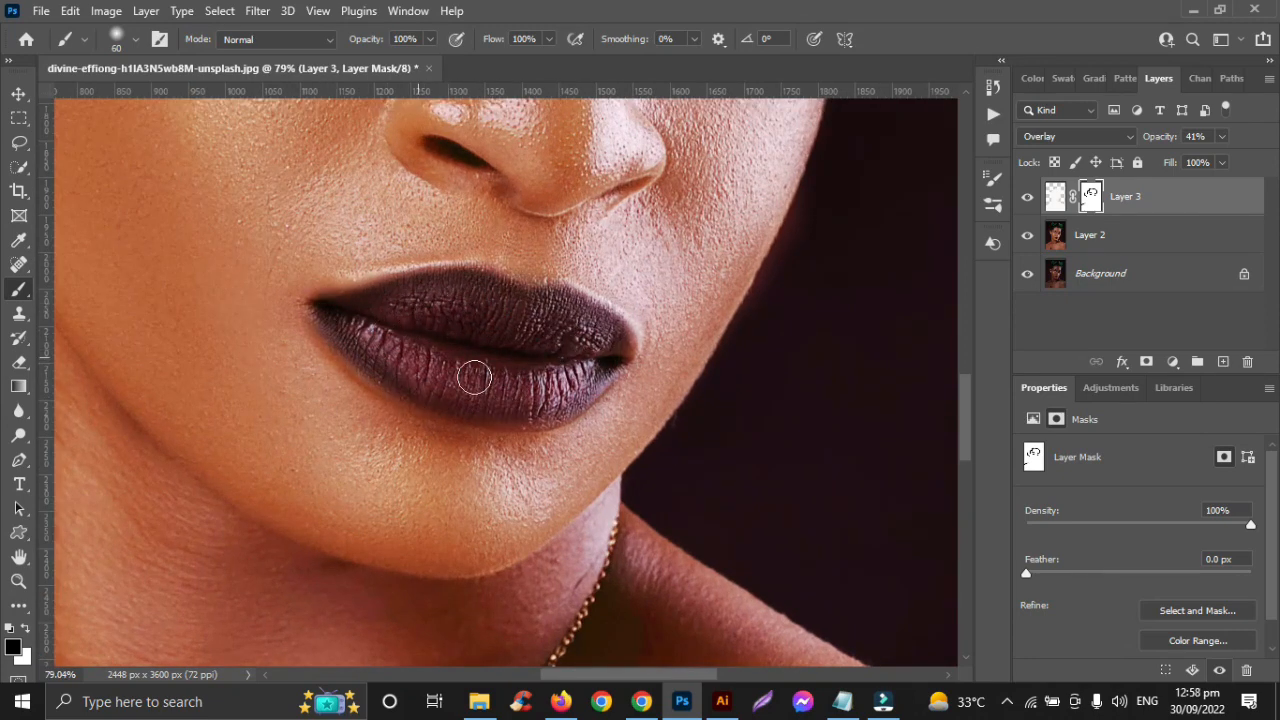
Examine the necklace area and the whole portrait, comparing the image with Layer 3 hidden and shown.
scroll(434, 337, down, 19)
scroll(437, 332, left, 4)
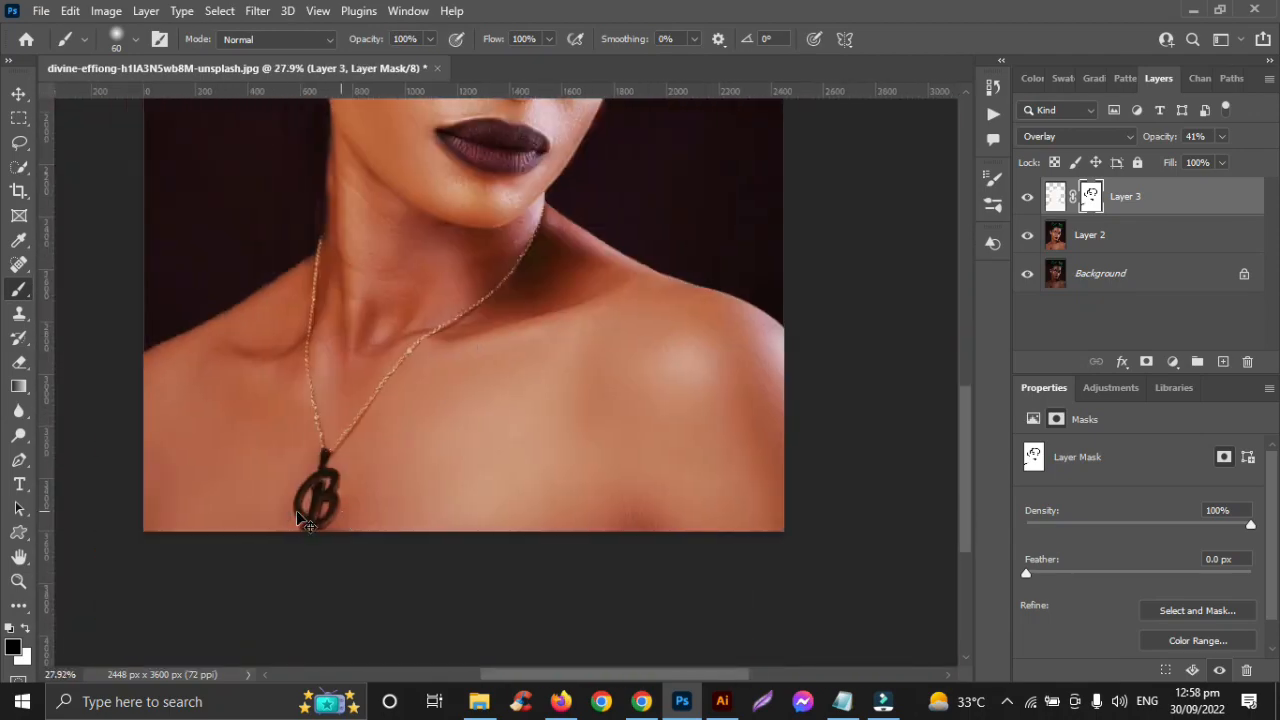
scroll(670, 411, down, 3)
scroll(670, 411, up, 4)
scroll(670, 411, up, 2)
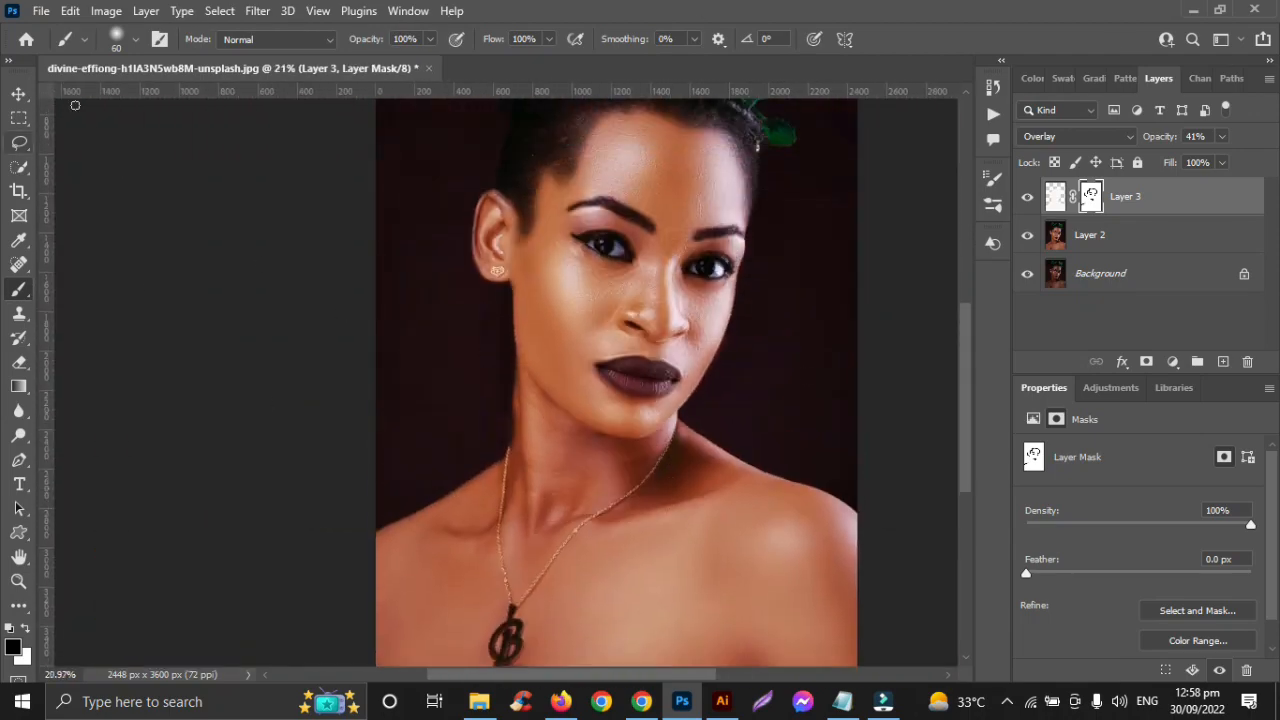
click(19, 94)
click(1027, 197)
click(1027, 197)
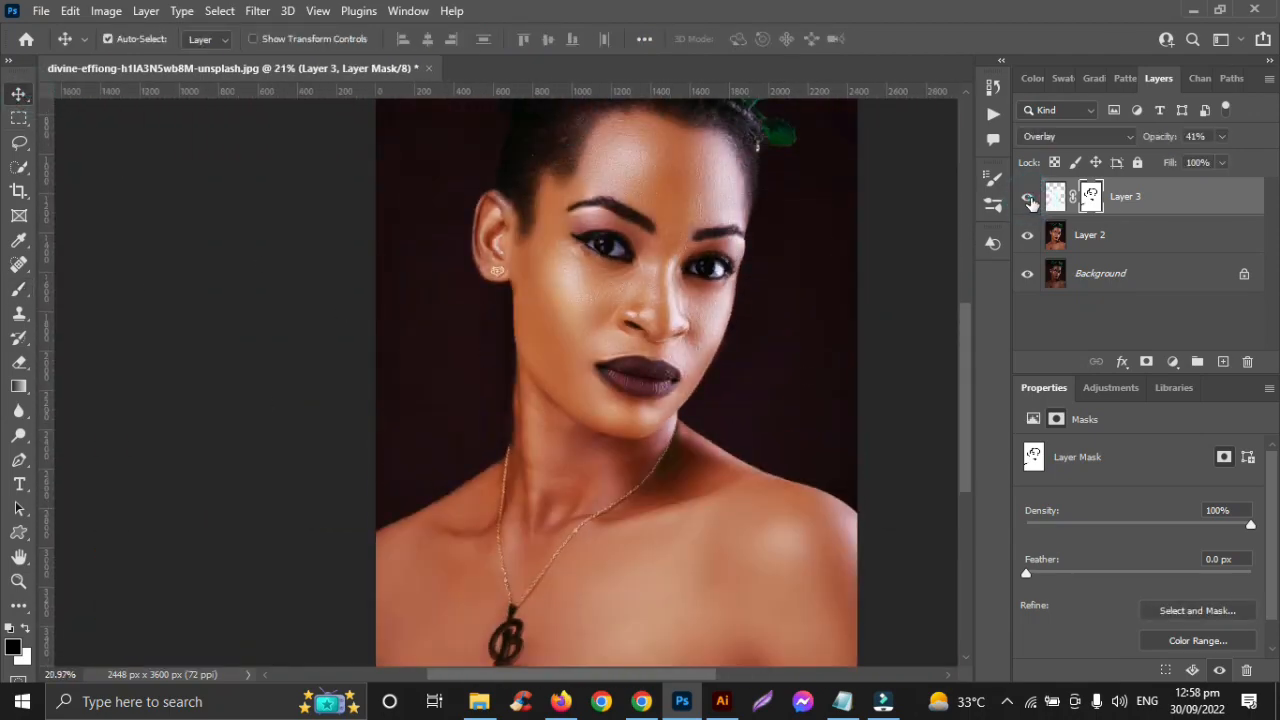
click(1027, 197)
click(1027, 197)
Merge Layer 3 and Layer 2 into a single layer.
shift+click(1160, 234)
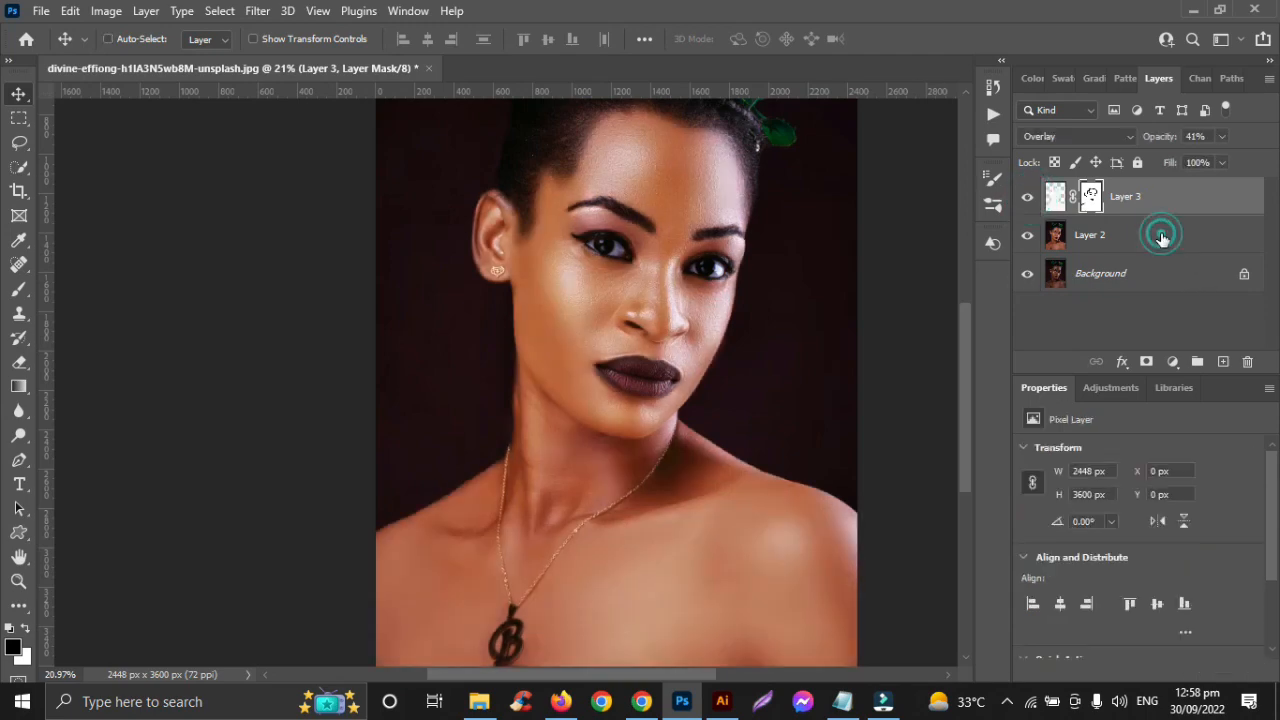
key(ctrl+e)
Compare the merged skin-brightening layer with the original portrait by hiding and showing it repeatedly.
click(1027, 197)
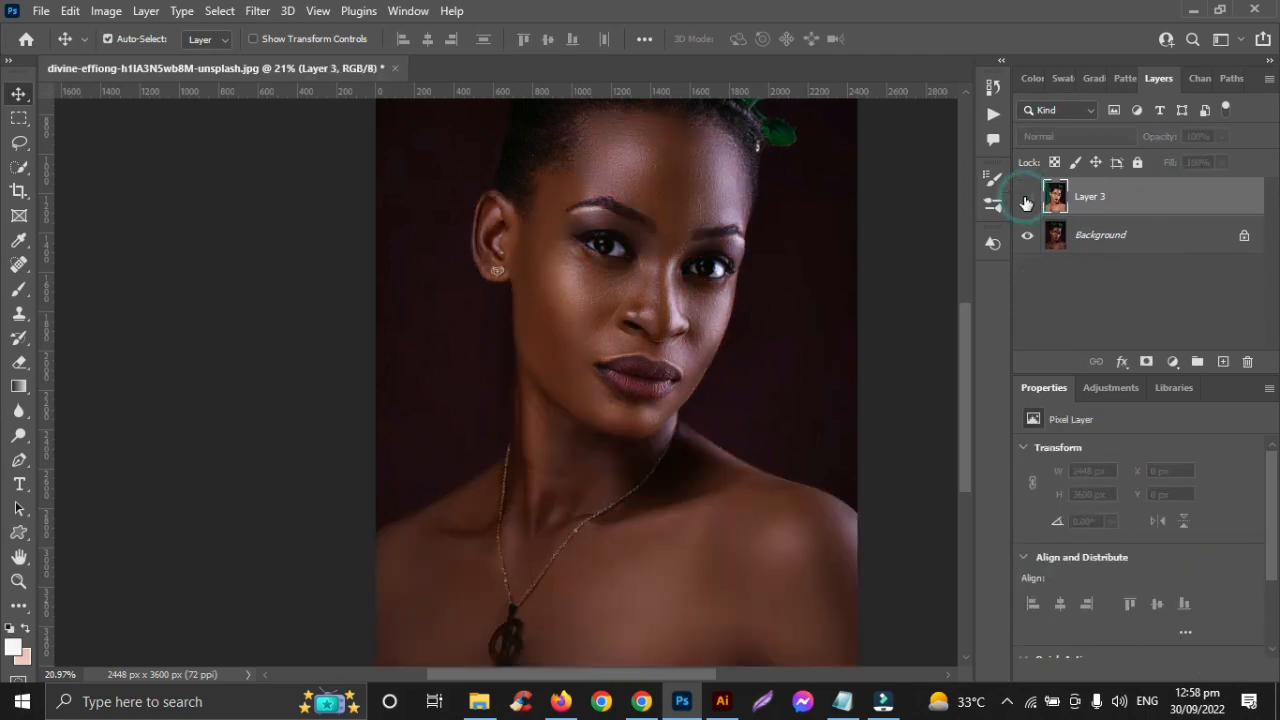
click(1027, 197)
click(1027, 199)
click(1027, 199)
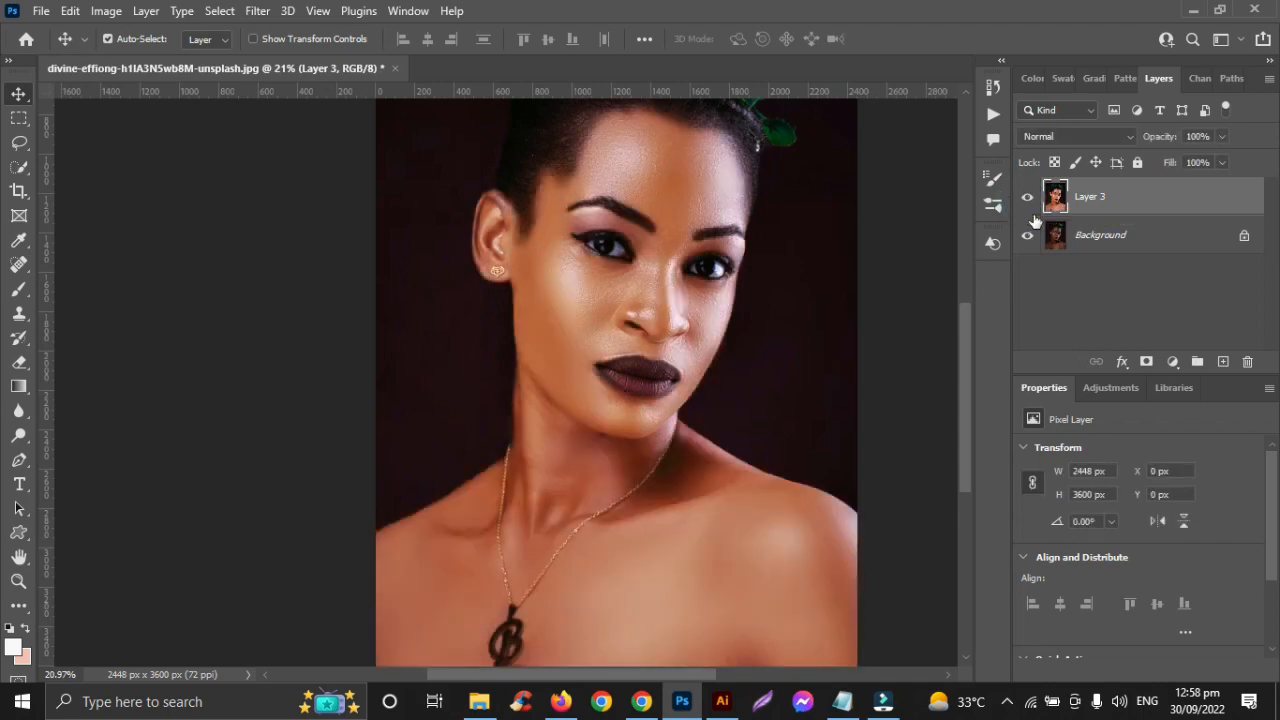
scroll(649, 345, down, 1)
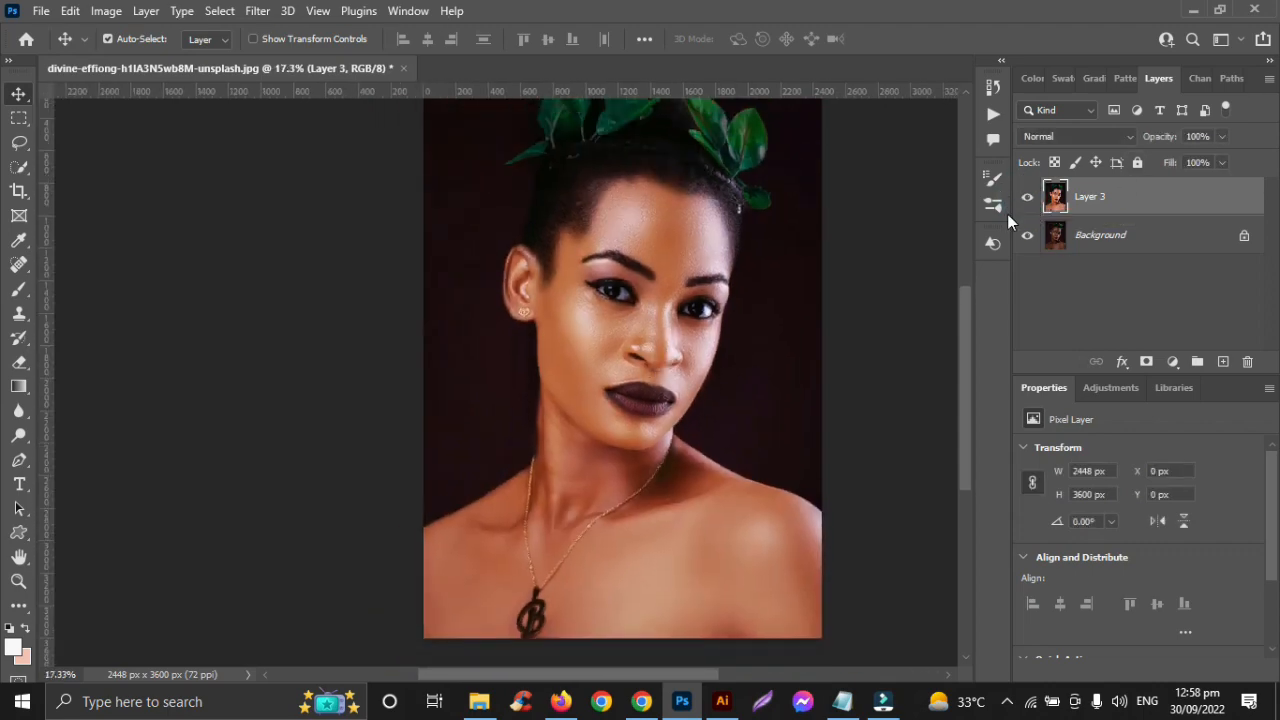
click(1027, 198)
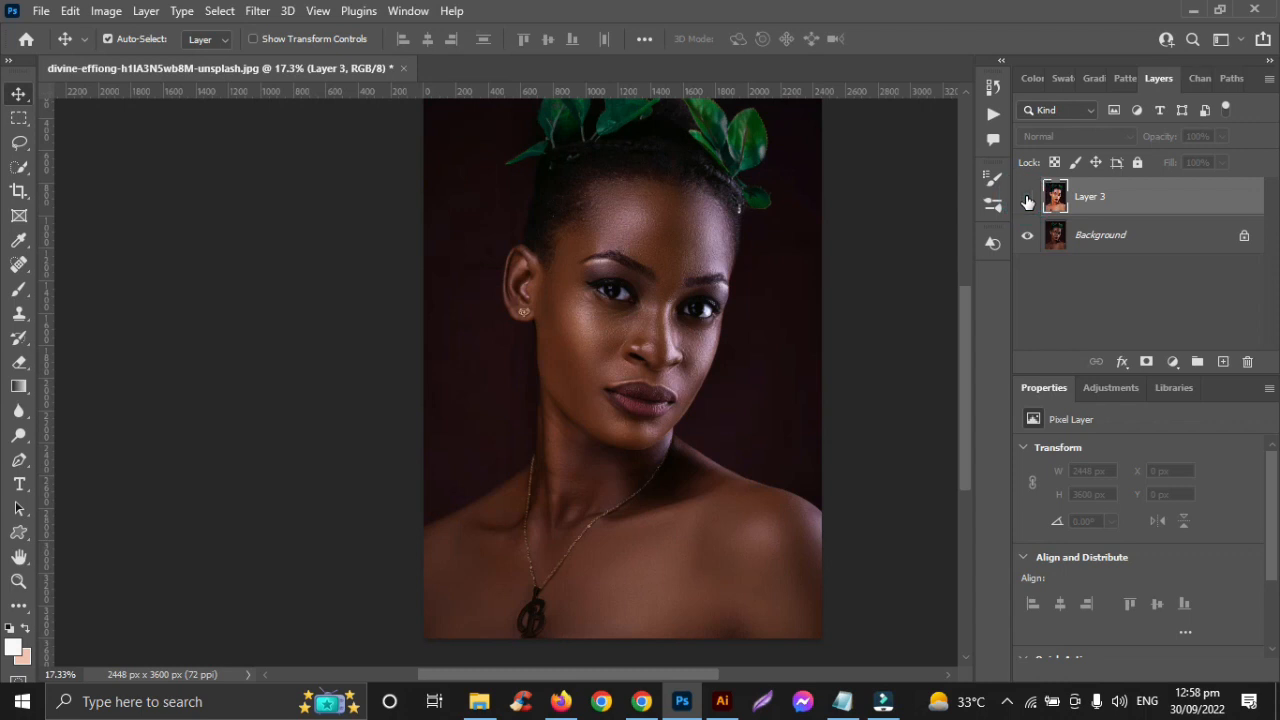
click(1027, 199)
click(1027, 199)
click(1027, 199)
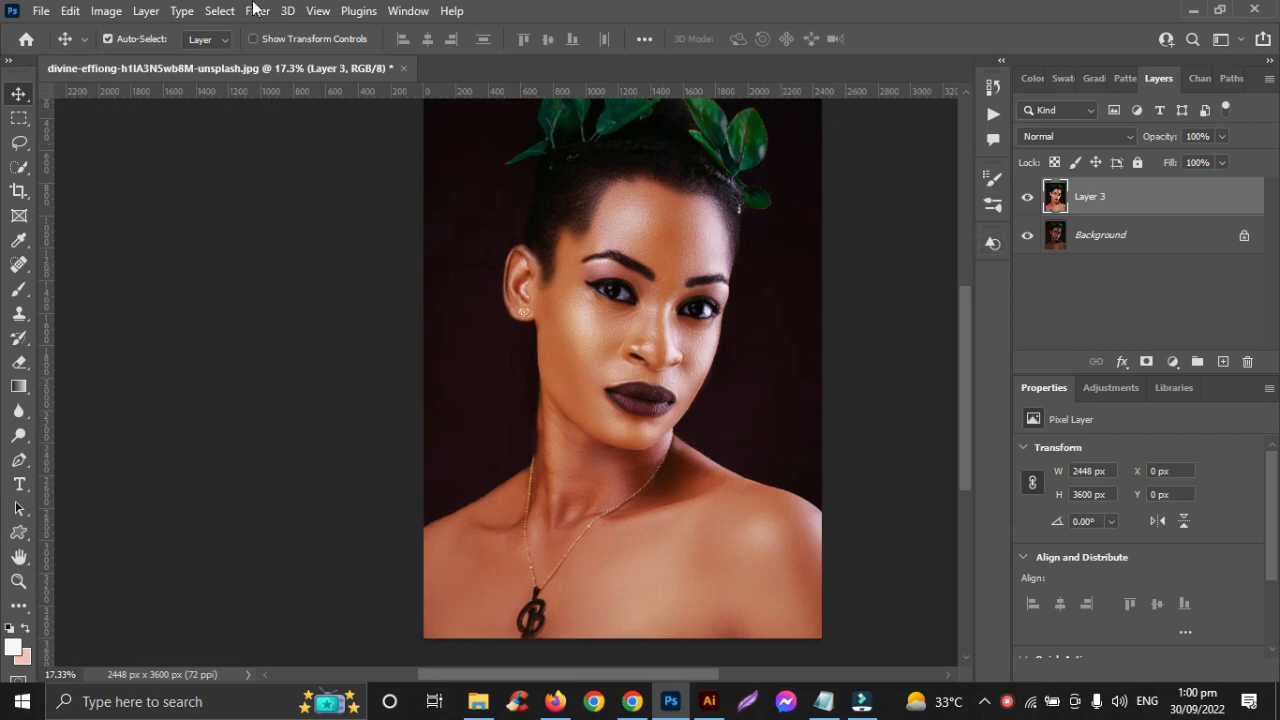
Choose the Brush with a bright red foreground colour and create a new layer above Layer 3 for the lips.
click(22, 290)
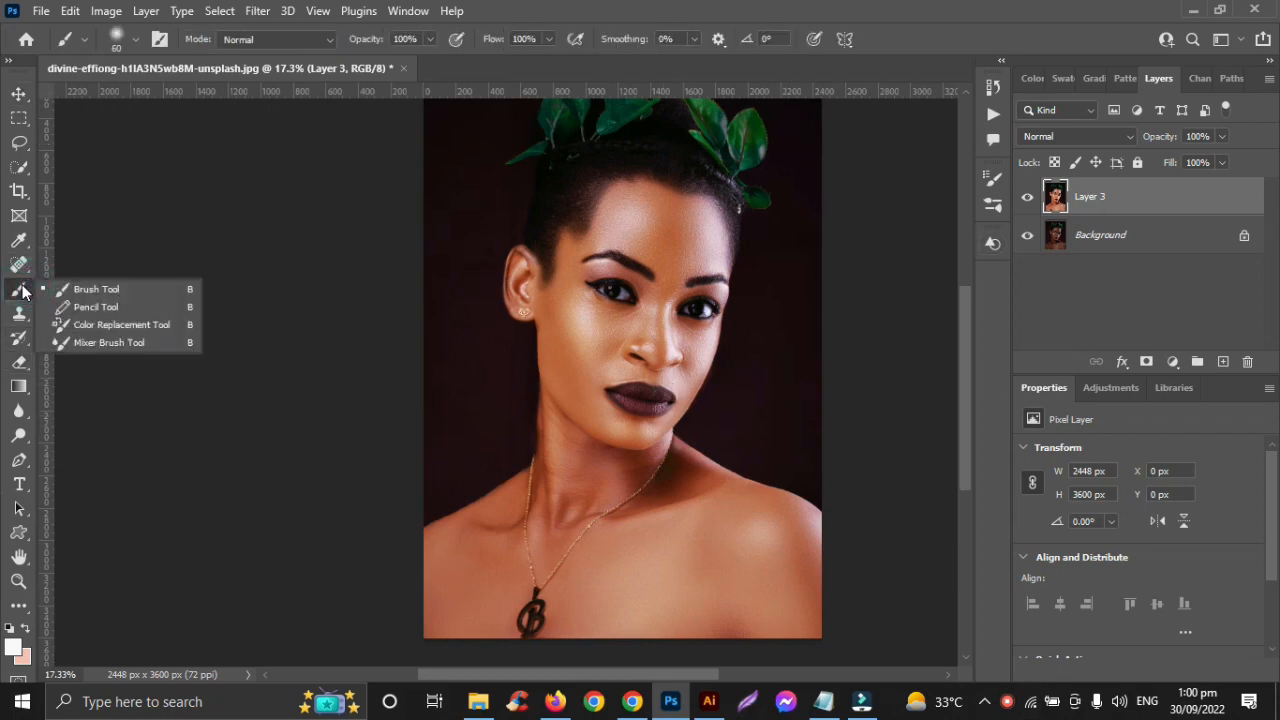
click(12, 648)
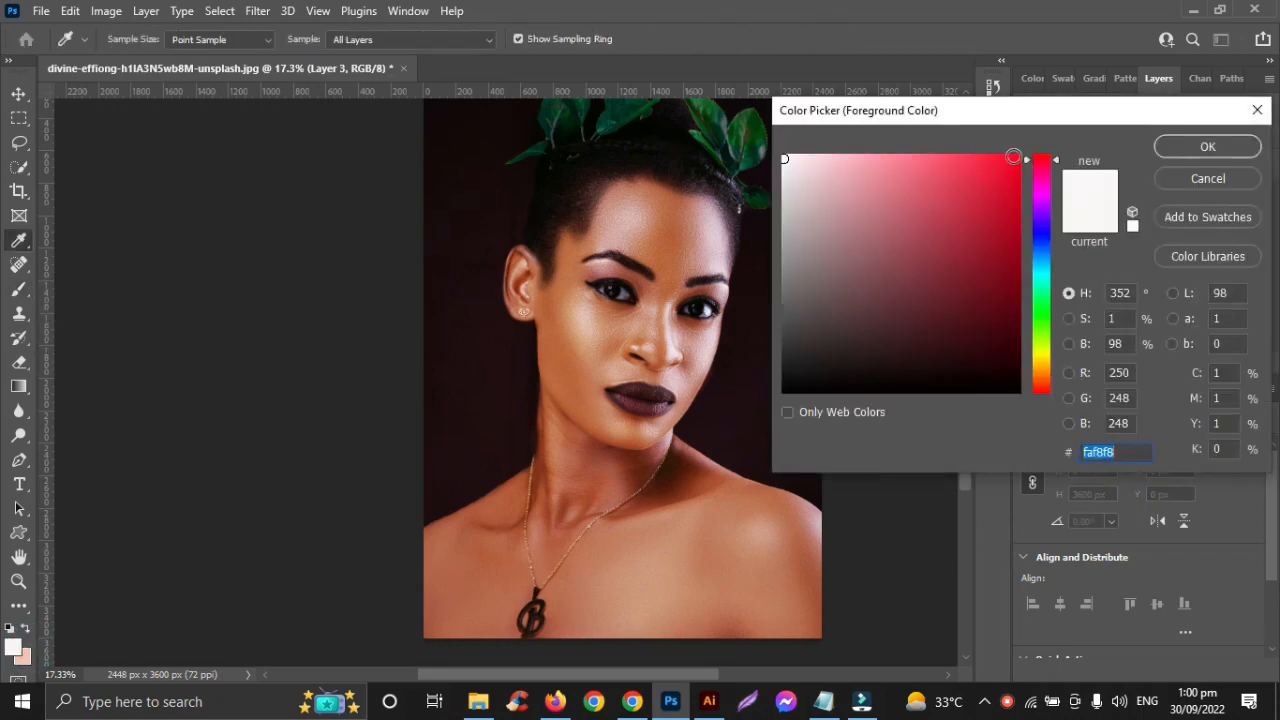
click(1013, 157)
click(1188, 147)
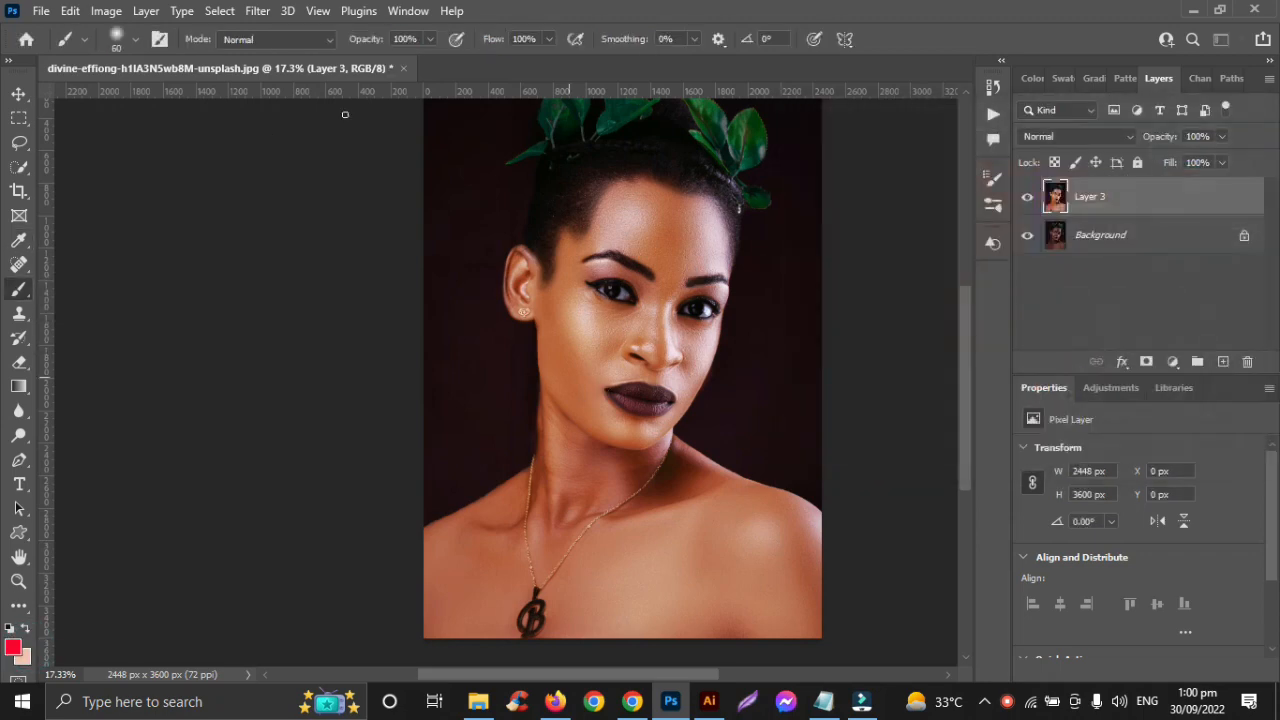
scroll(649, 402, up, 8)
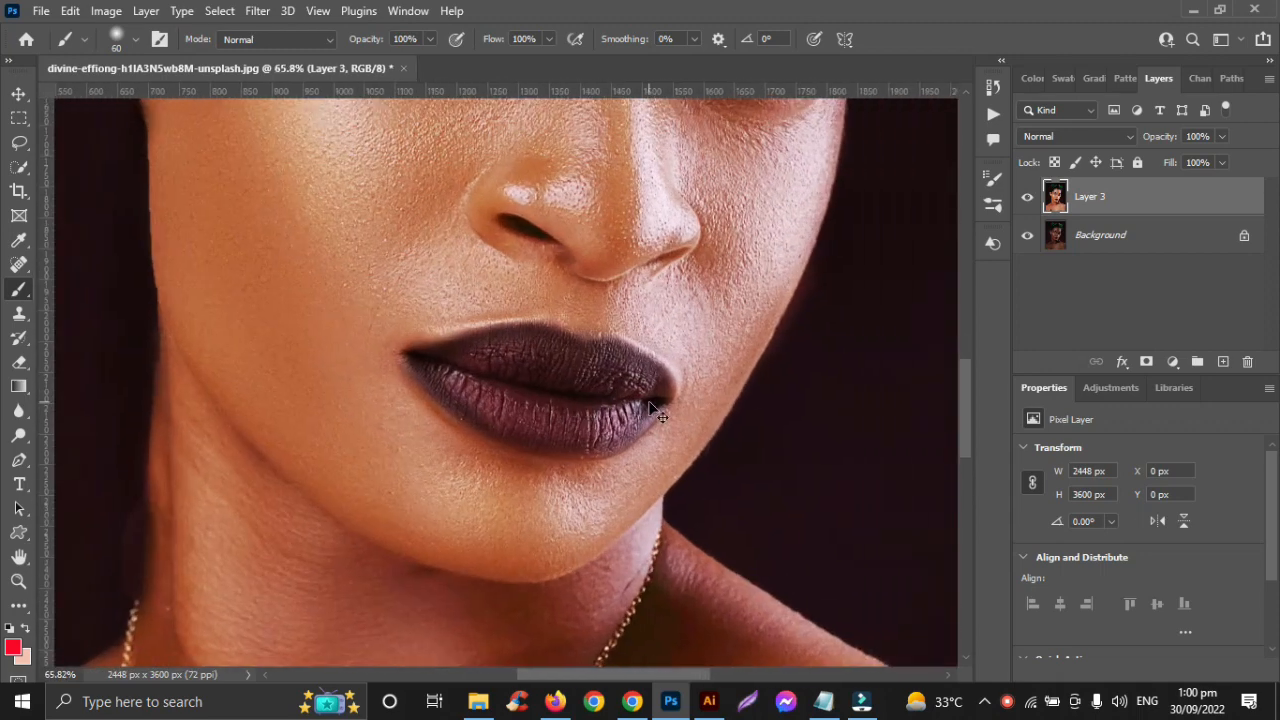
click(1223, 362)
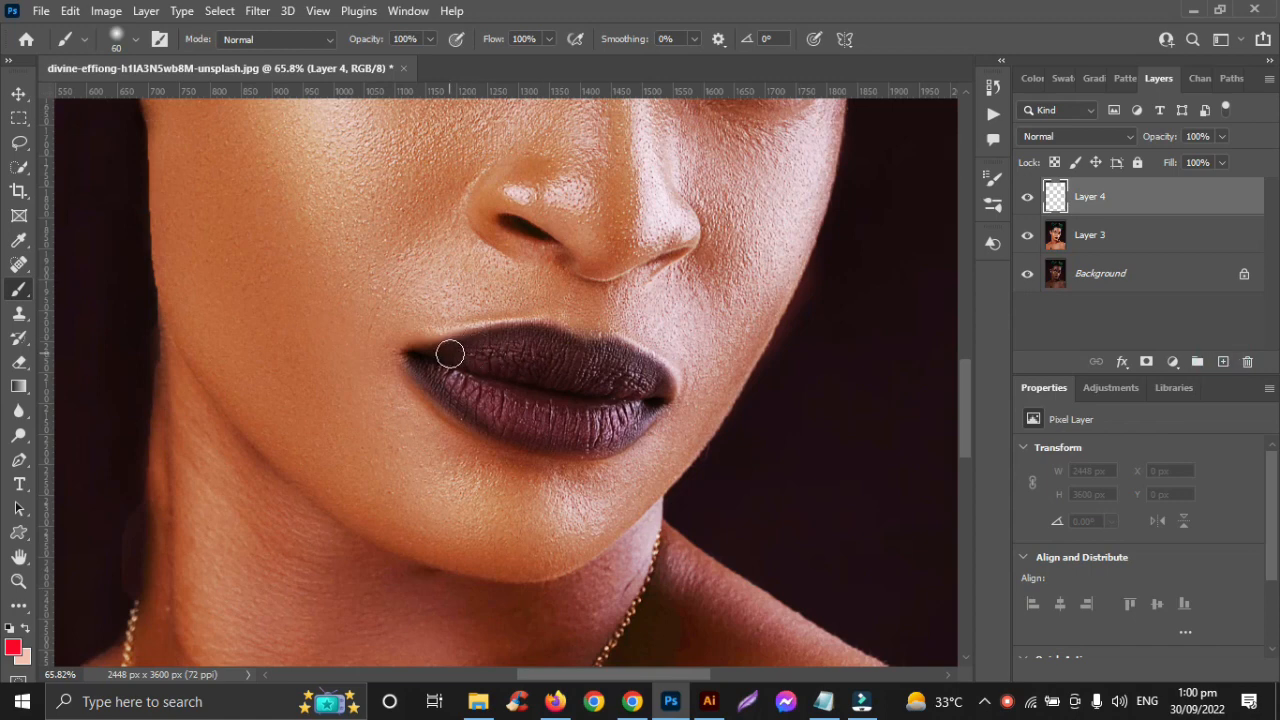
Paint the upper and lower lips completely bright red on Layer 4.
mouse_move(450, 354)
mouse_down()
mouse_move(556, 351)
mouse_move(484, 350)
mouse_move(517, 339)
mouse_move(417, 357)
mouse_up()
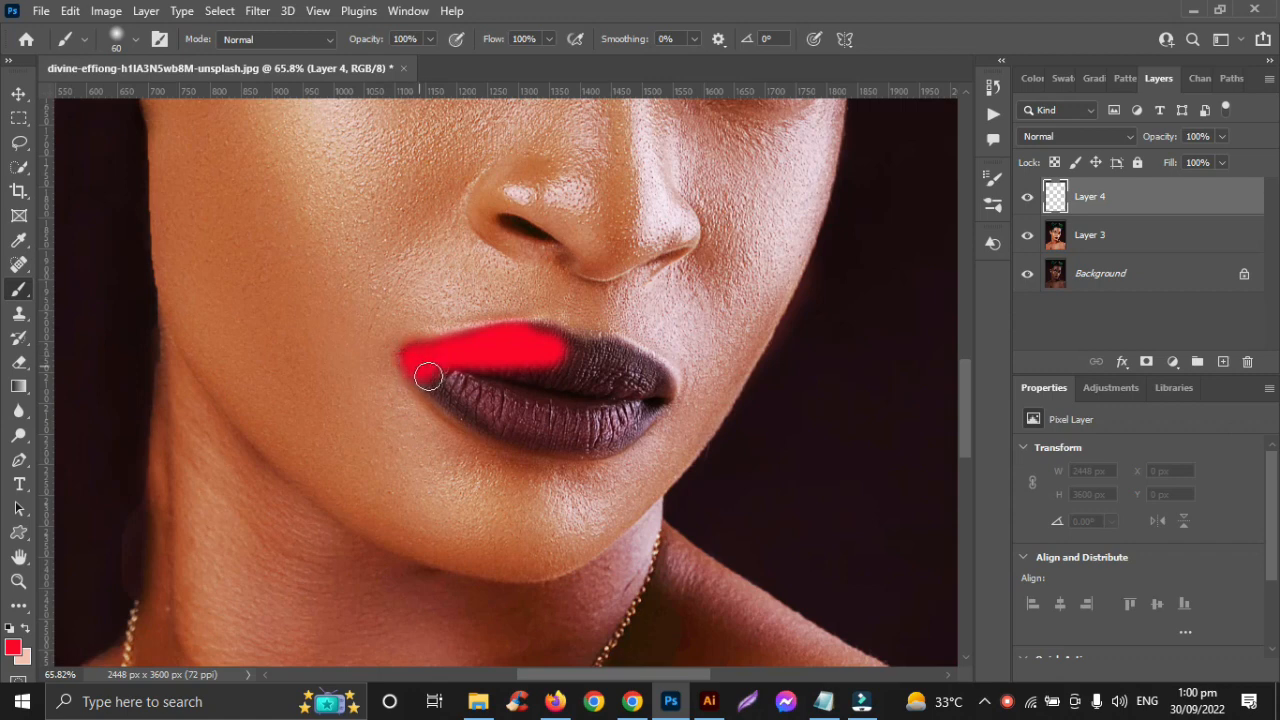
mouse_move(459, 400)
mouse_down()
mouse_move(500, 428)
mouse_move(586, 436)
mouse_move(623, 434)
mouse_move(661, 402)
mouse_move(463, 377)
mouse_move(605, 409)
mouse_move(484, 397)
mouse_move(447, 375)
mouse_up()
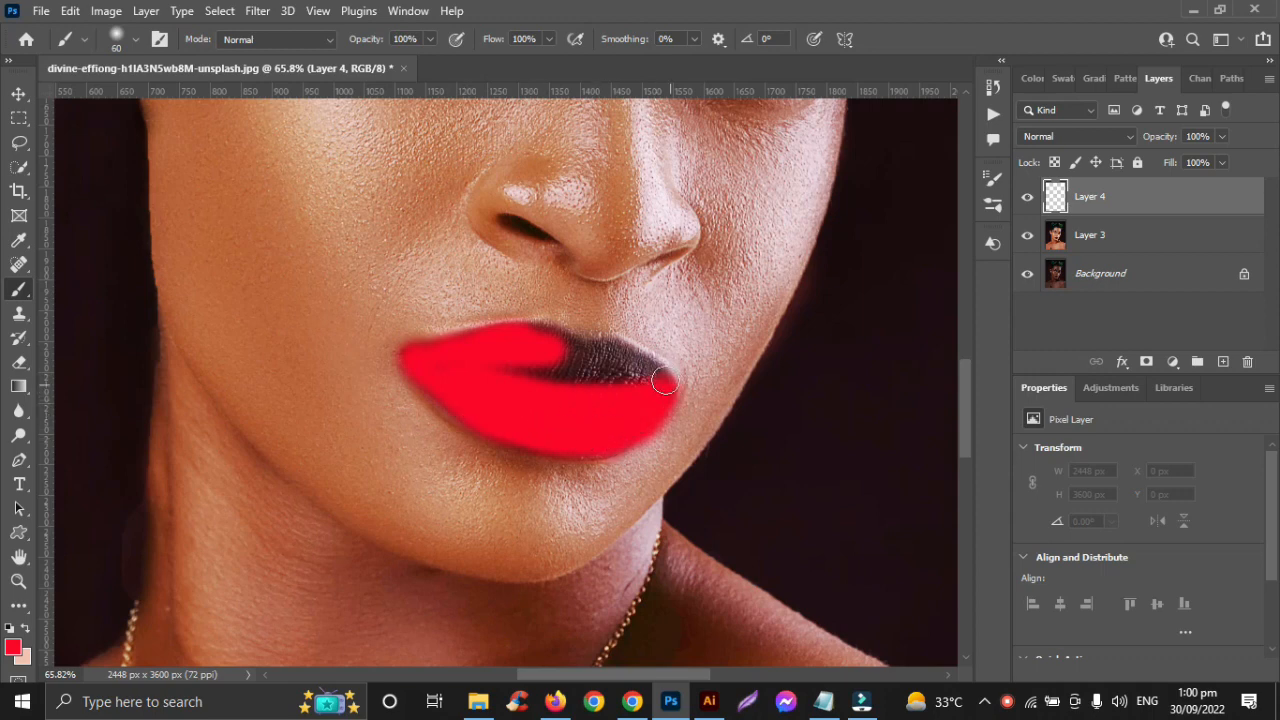
mouse_move(665, 382)
mouse_down()
mouse_move(532, 331)
mouse_move(634, 365)
mouse_move(529, 370)
mouse_move(603, 381)
mouse_move(509, 375)
mouse_up()
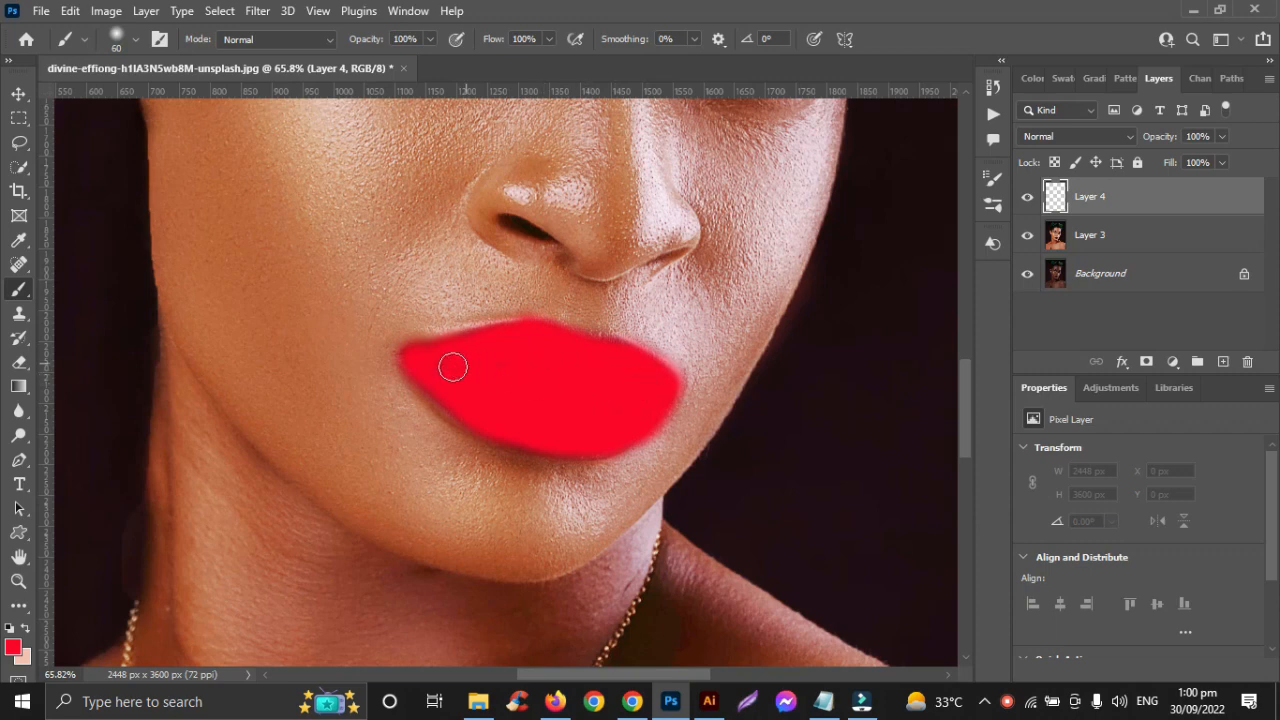
drag(433, 360, 482, 377)
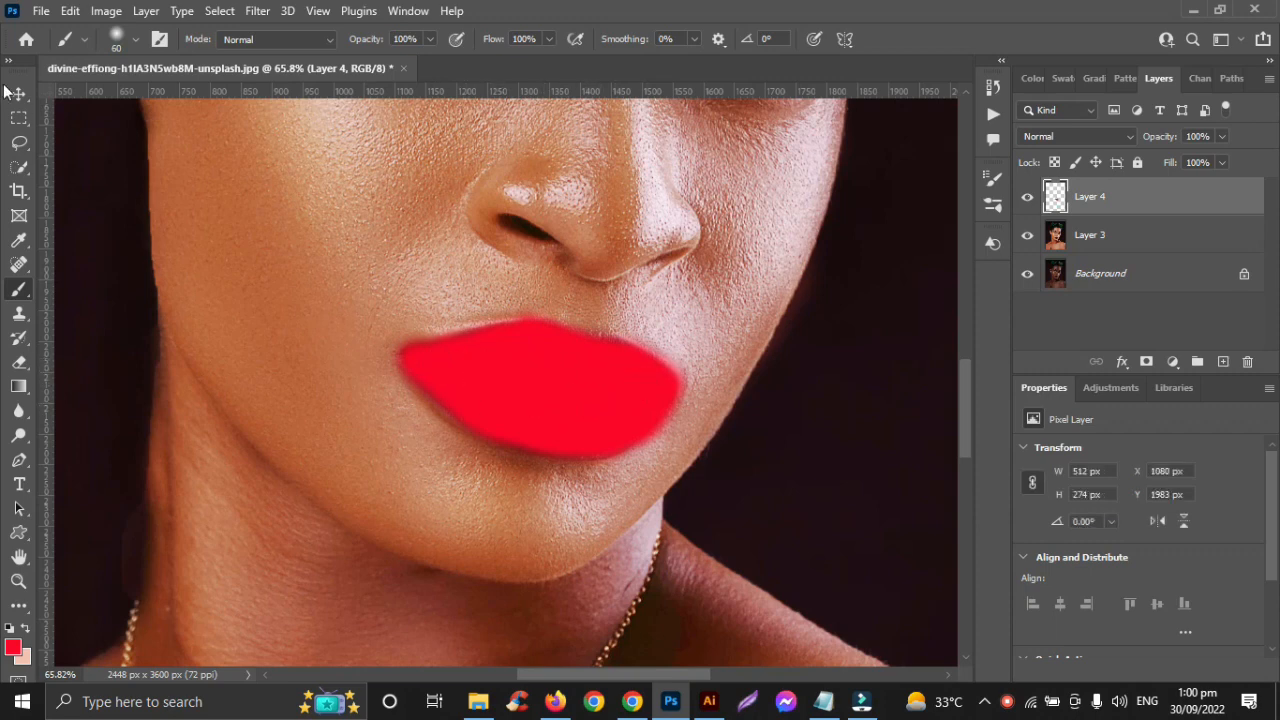
Set Layer 4 to Soft Light blending at 96% opacity to blend the red into the lips.
click(21, 94)
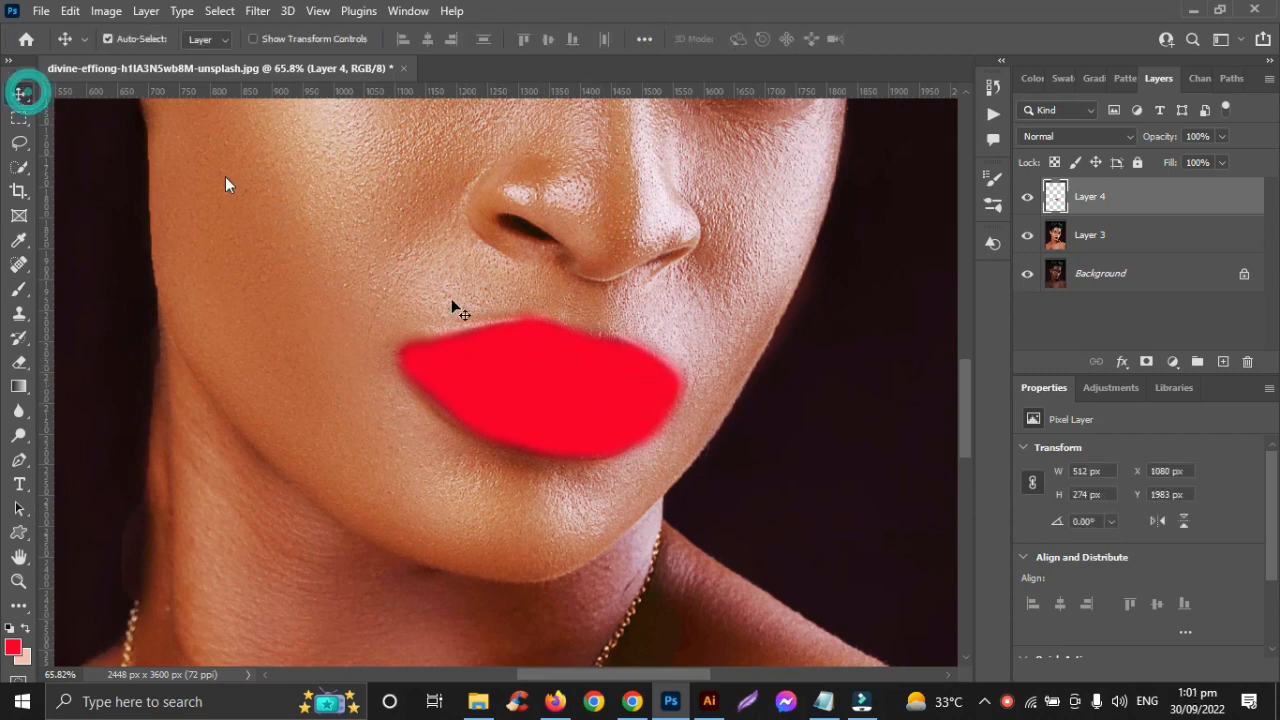
click(1131, 143)
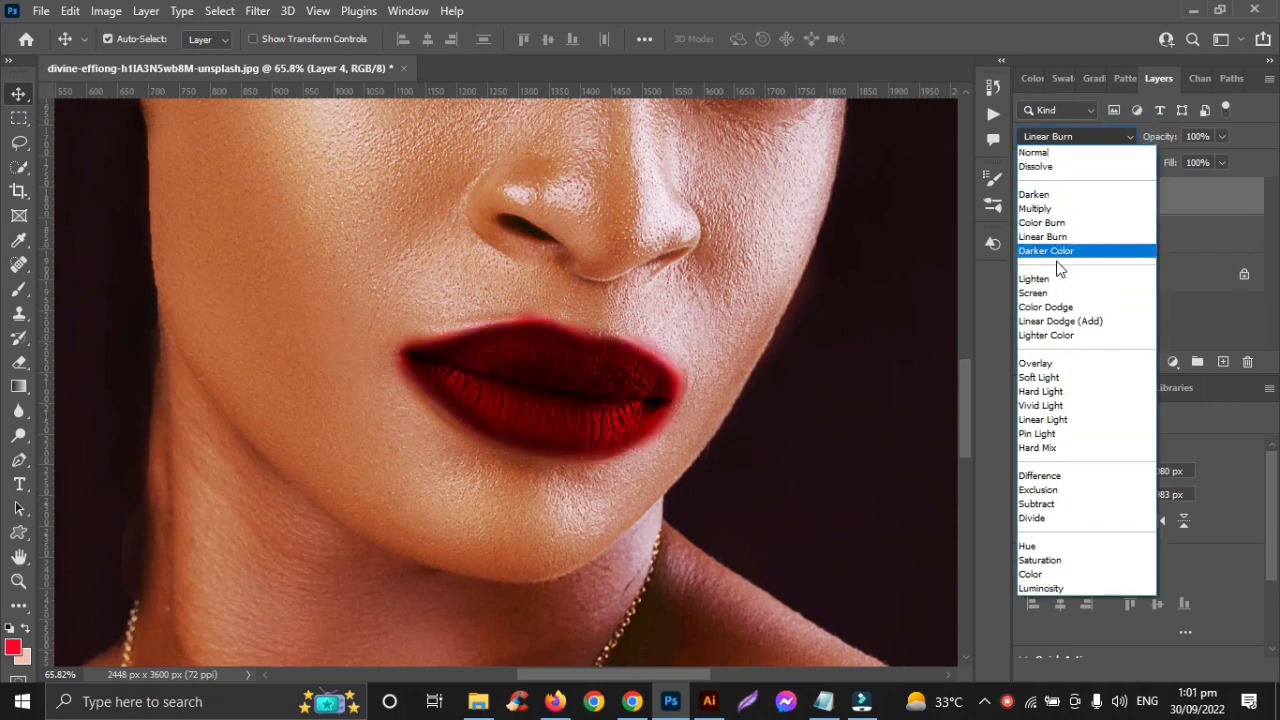
click(1053, 379)
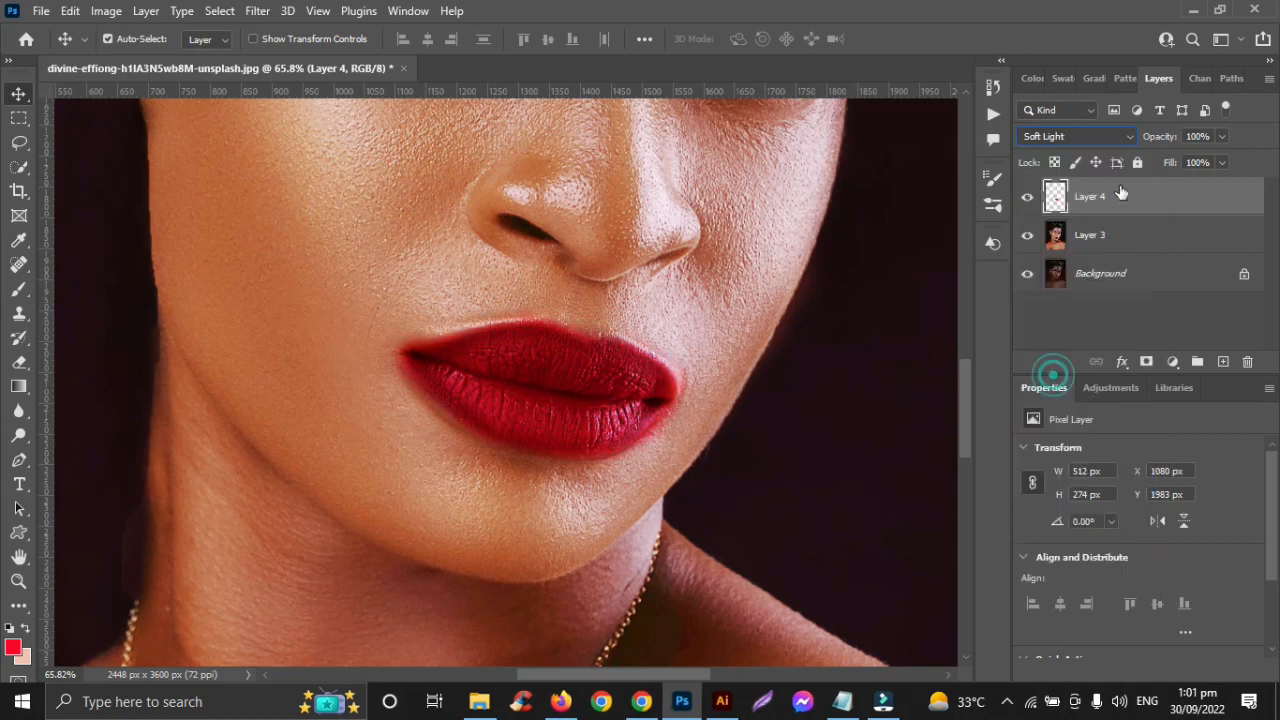
click(1221, 136)
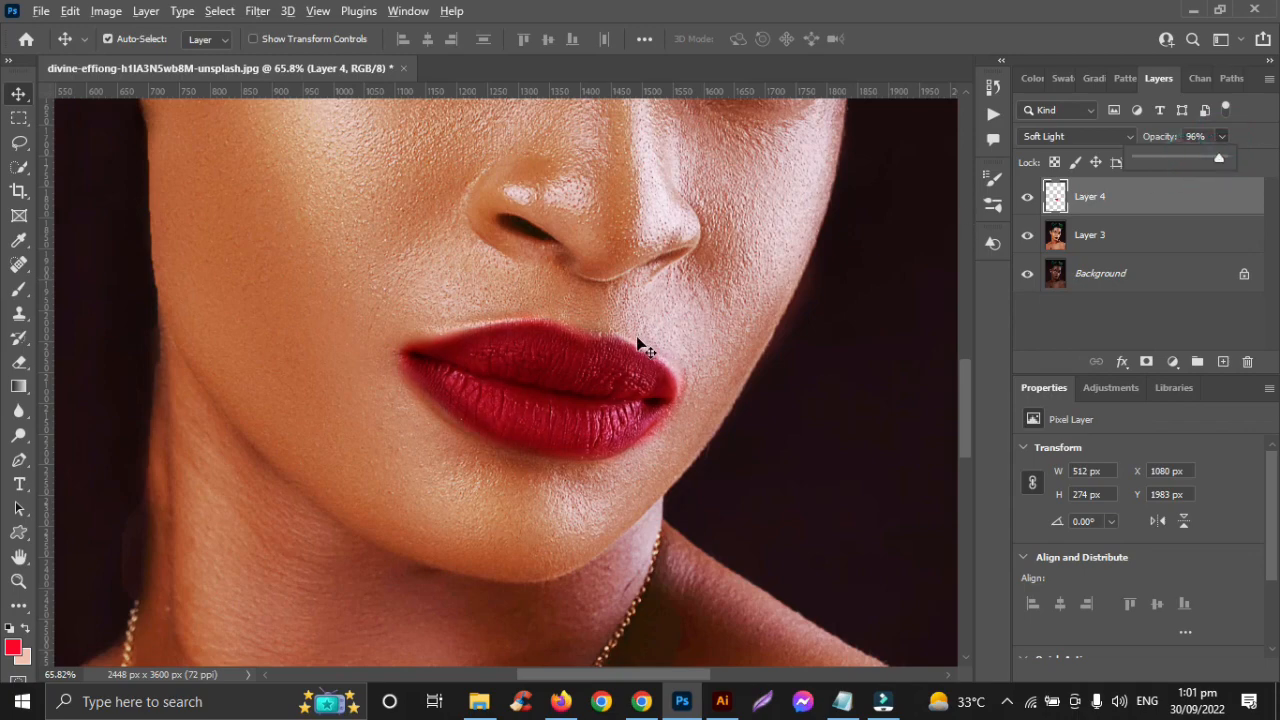
scroll(640, 345, down, 5)
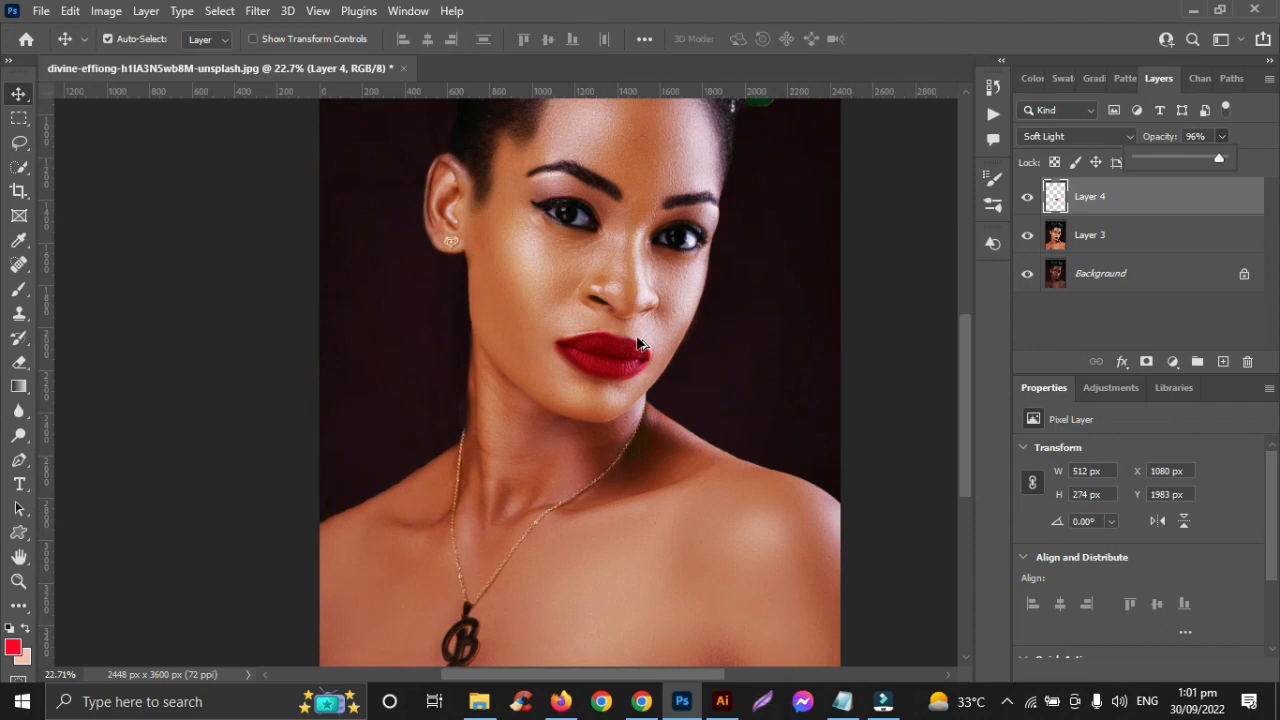
scroll(640, 343, up, 5)
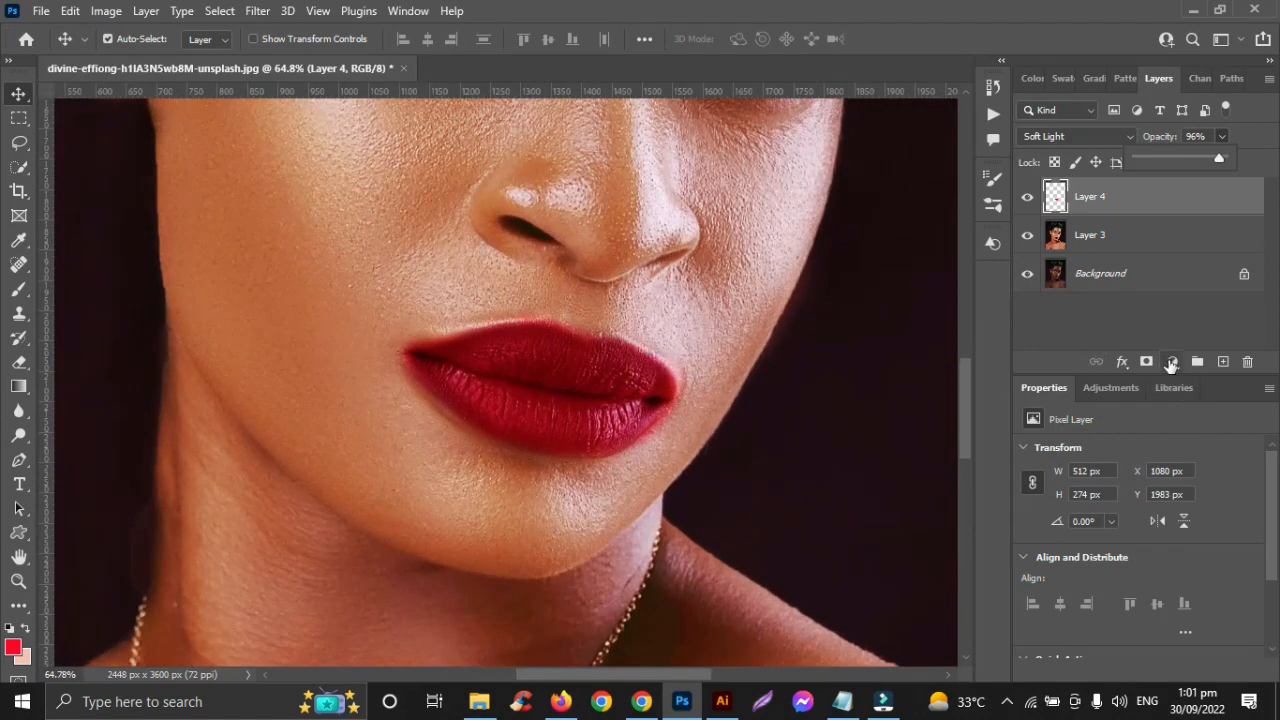
Add a layer mask to Layer 4 and brush black along the lips' left corner to hide the spilled red.
click(1149, 362)
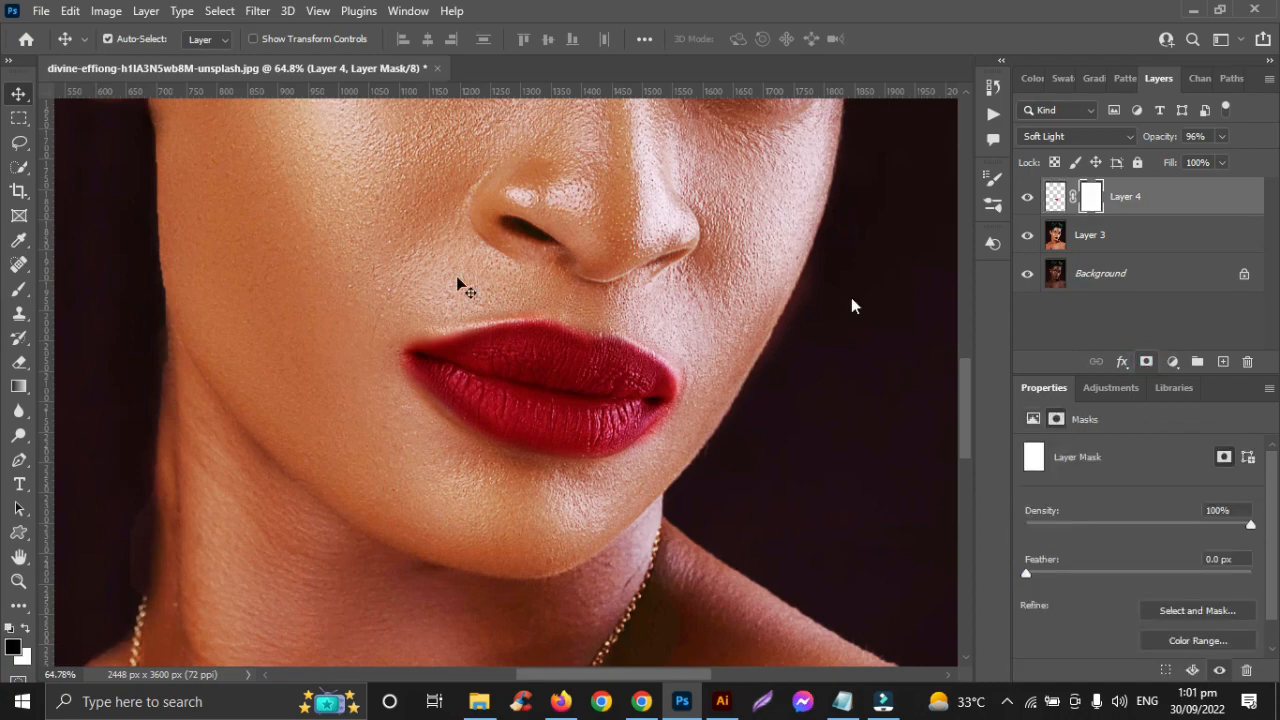
click(17, 289)
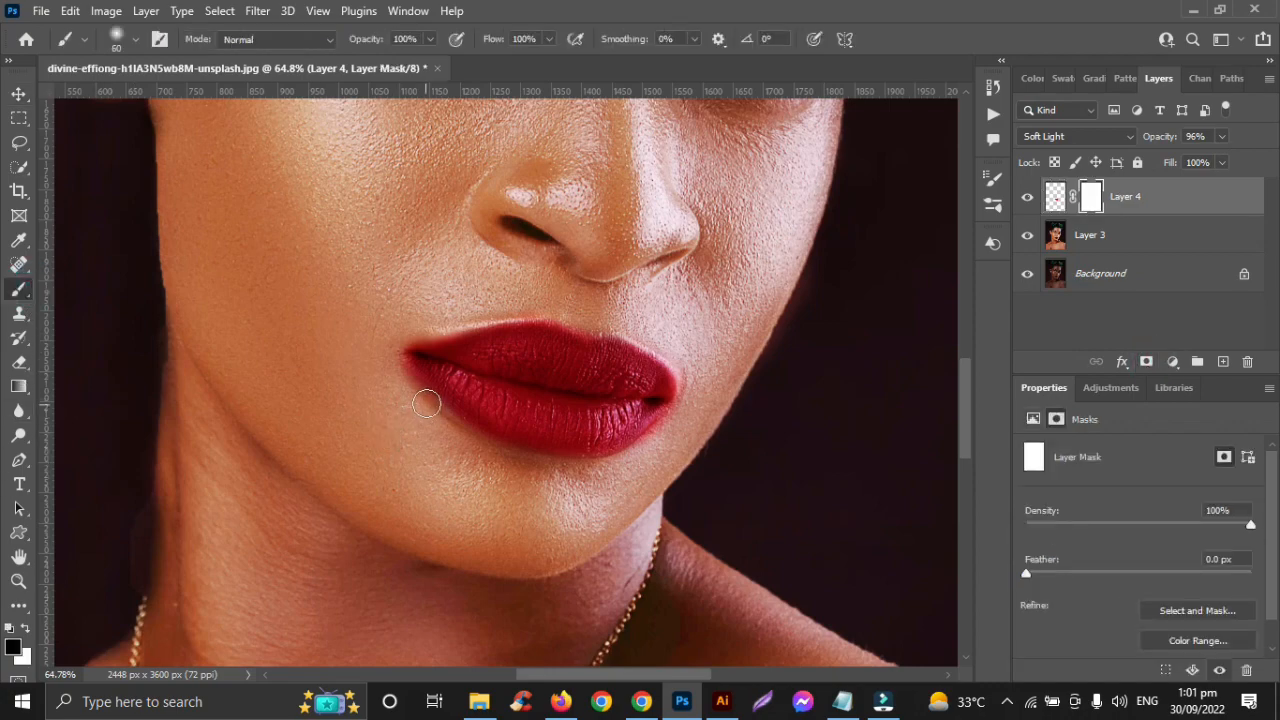
scroll(428, 400, up, 3)
mouse_move(378, 333)
mouse_down()
mouse_move(415, 413)
mouse_move(495, 442)
mouse_up()
drag(453, 483, 415, 472)
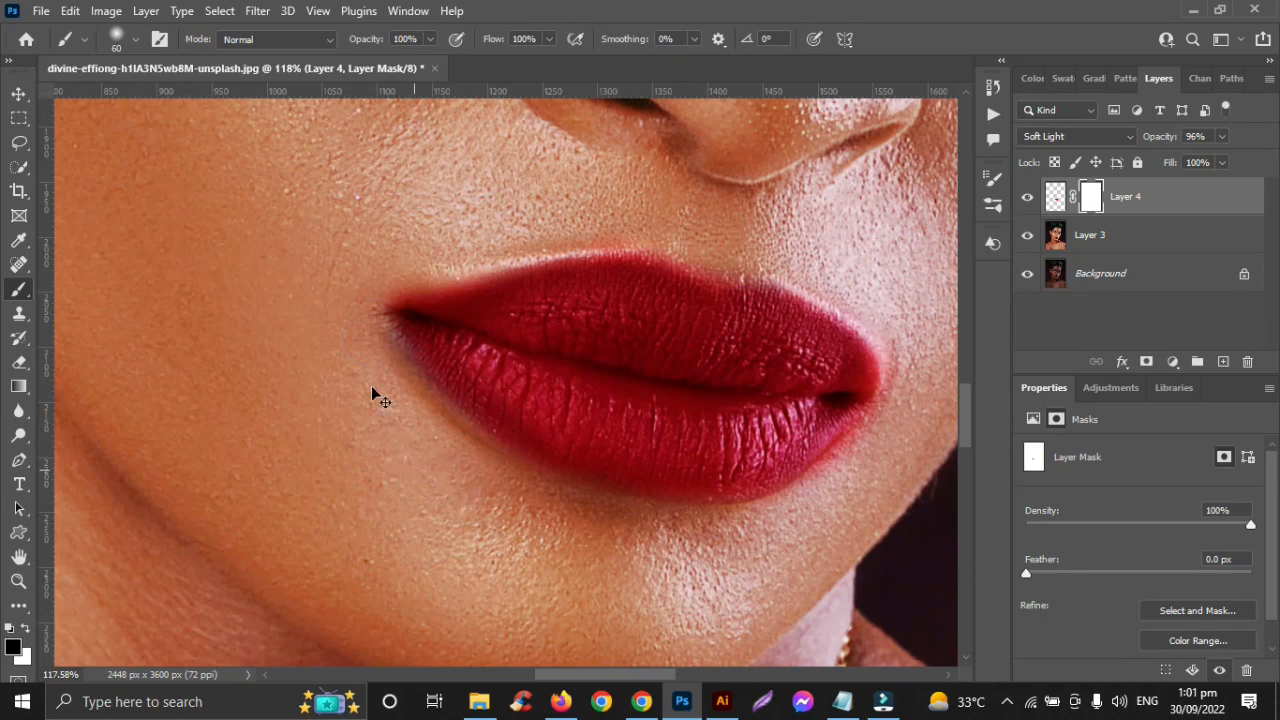
key(ctrl+z)
drag(371, 343, 387, 384)
key(ctrl+z)
click(371, 345)
key(ctrl+z)
Set the brush opacity to 72% and mask out the red spill around the outline of the lips.
mouse_move(428, 61)
mouse_down()
mouse_move(382, 75)
mouse_move(392, 80)
mouse_up()
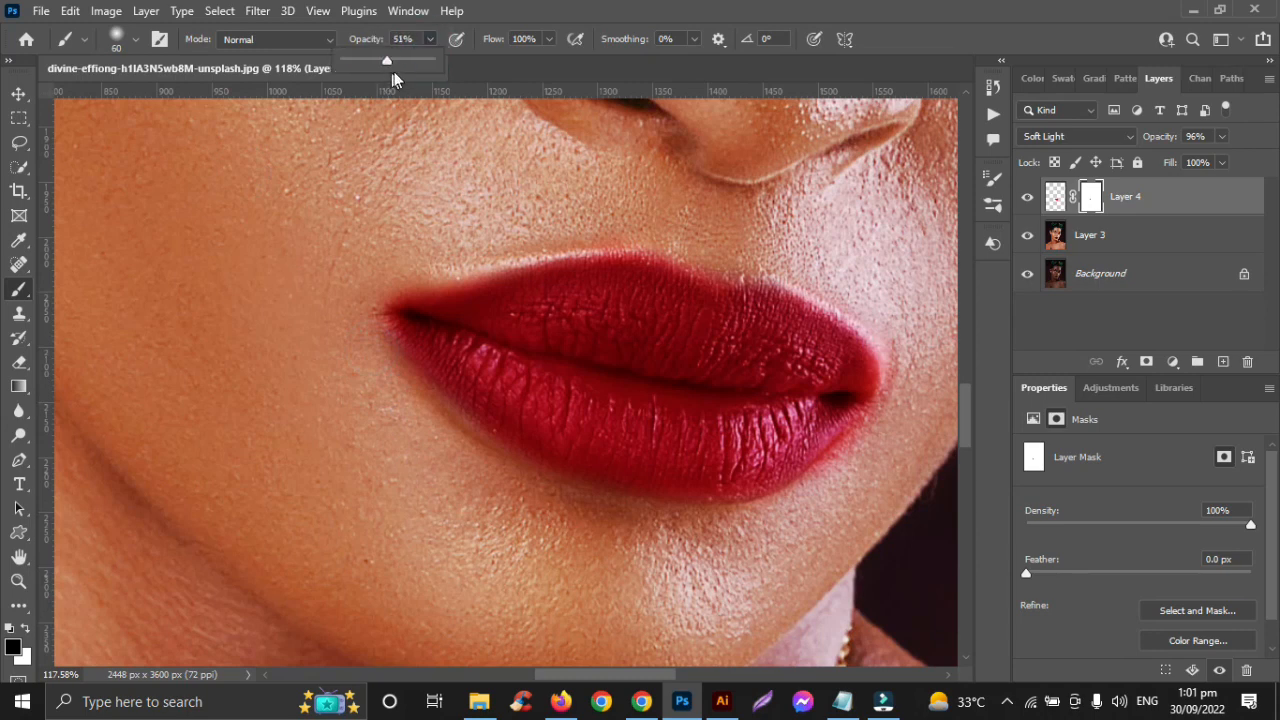
mouse_move(376, 284)
mouse_down()
mouse_move(356, 320)
mouse_move(369, 297)
mouse_up()
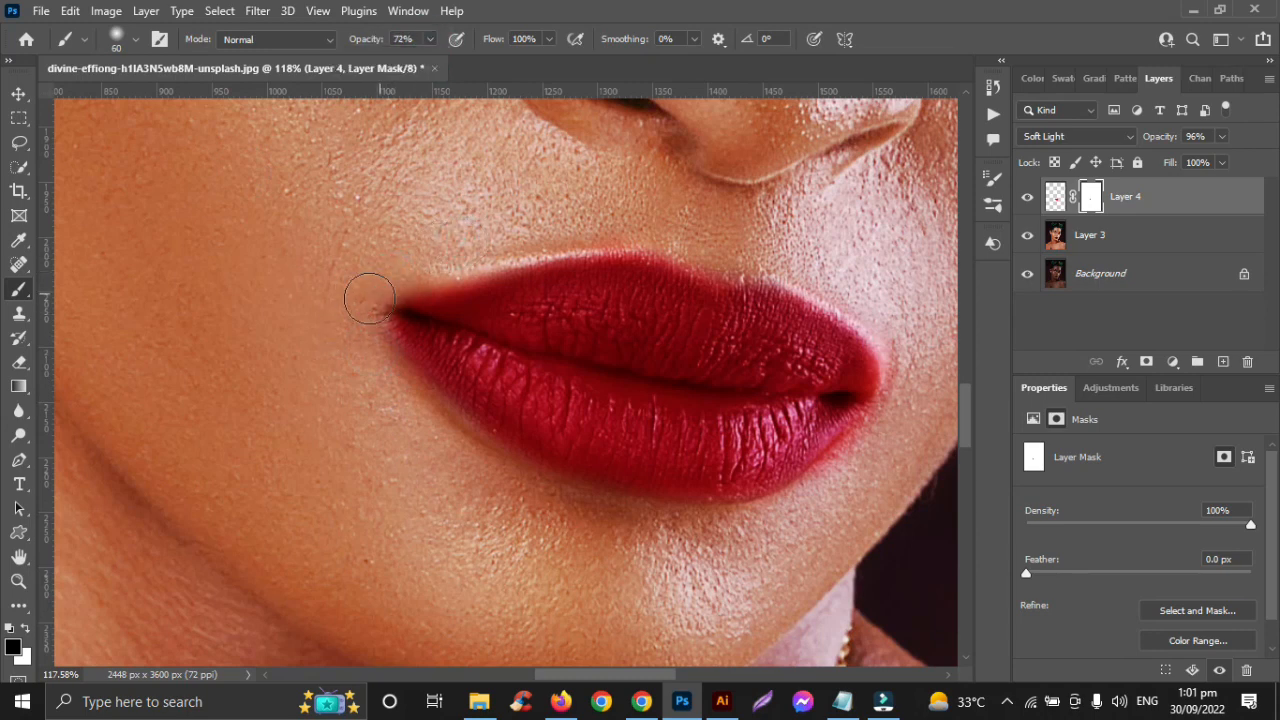
mouse_move(562, 218)
mouse_down()
mouse_move(769, 263)
mouse_move(954, 368)
mouse_move(904, 362)
mouse_up()
mouse_move(895, 438)
mouse_down()
mouse_move(826, 494)
mouse_move(658, 534)
mouse_move(449, 460)
mouse_move(623, 531)
mouse_up()
Examine the whole portrait with the red lips, with no layer selected.
scroll(650, 537, down, 4)
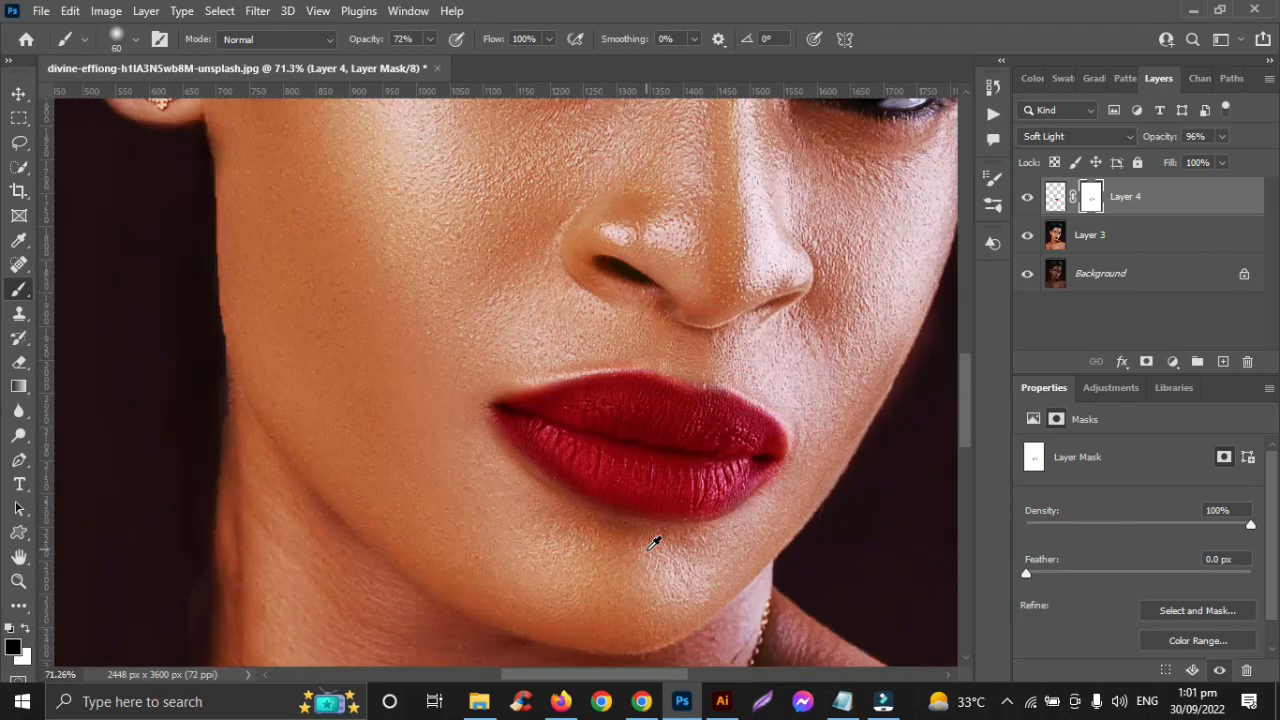
scroll(653, 540, down, 2)
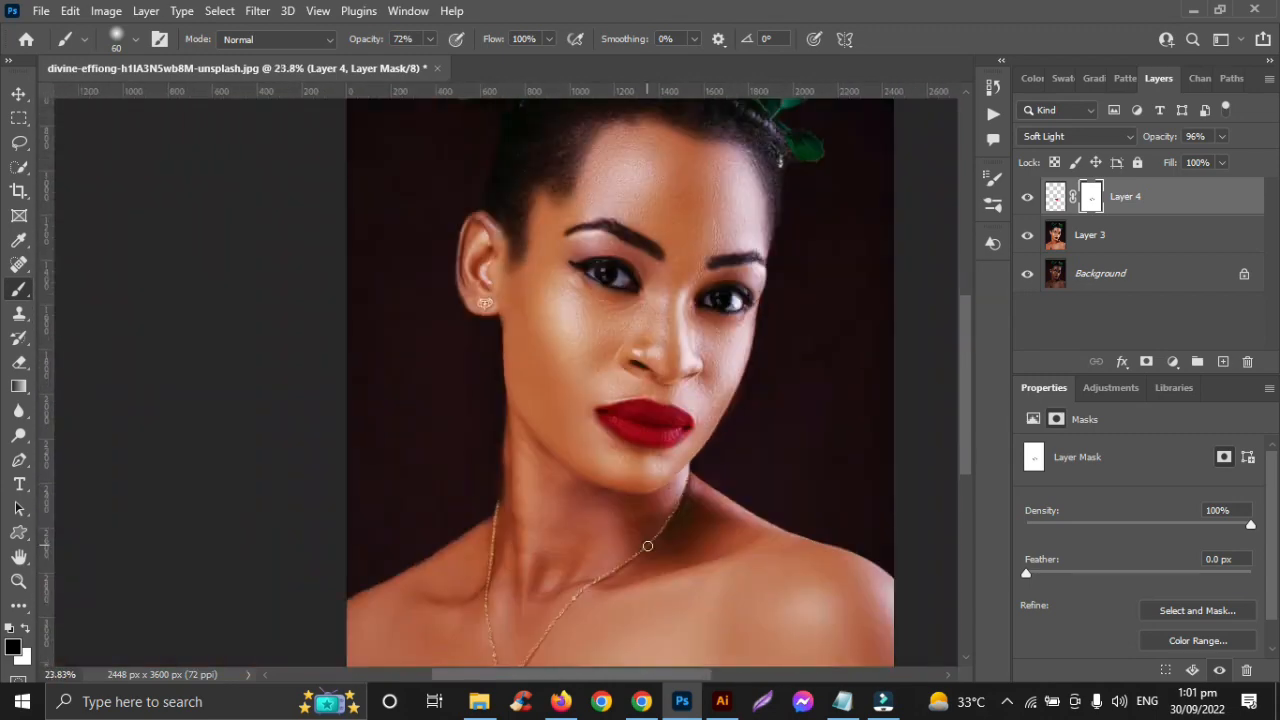
click(18, 94)
click(194, 320)
scroll(700, 402, down, 1)
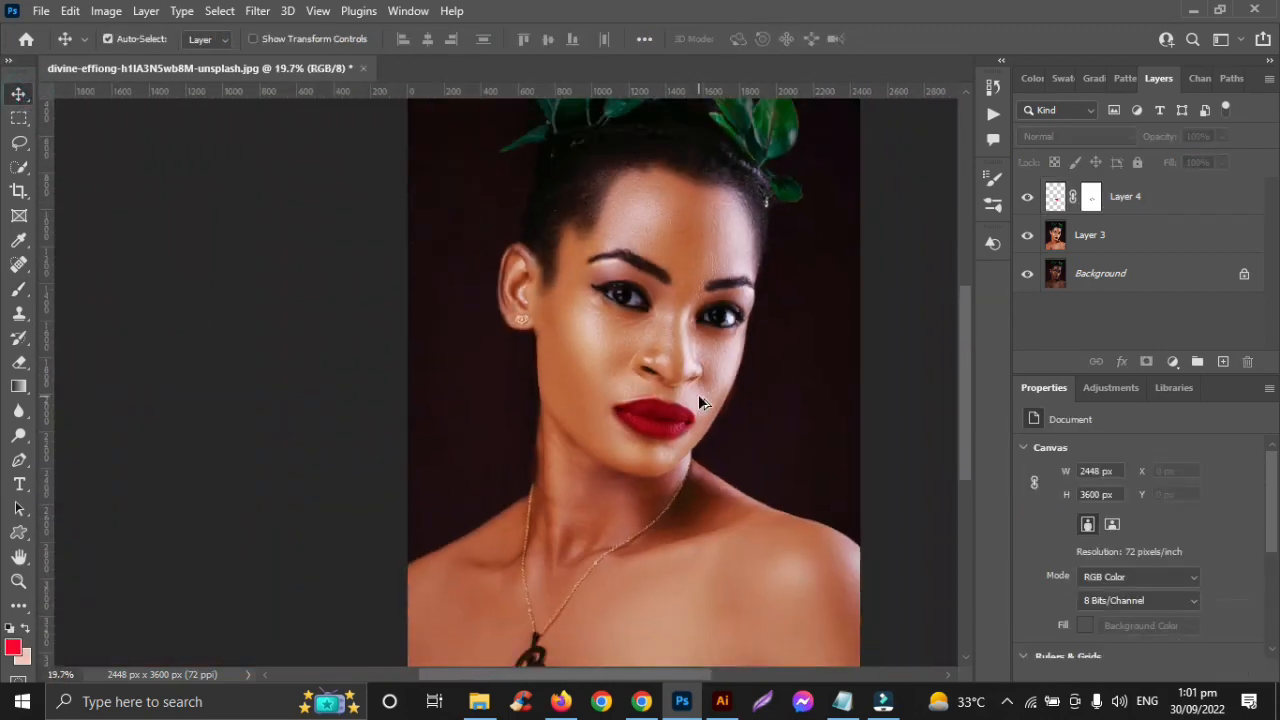
scroll(698, 394, down, 1)
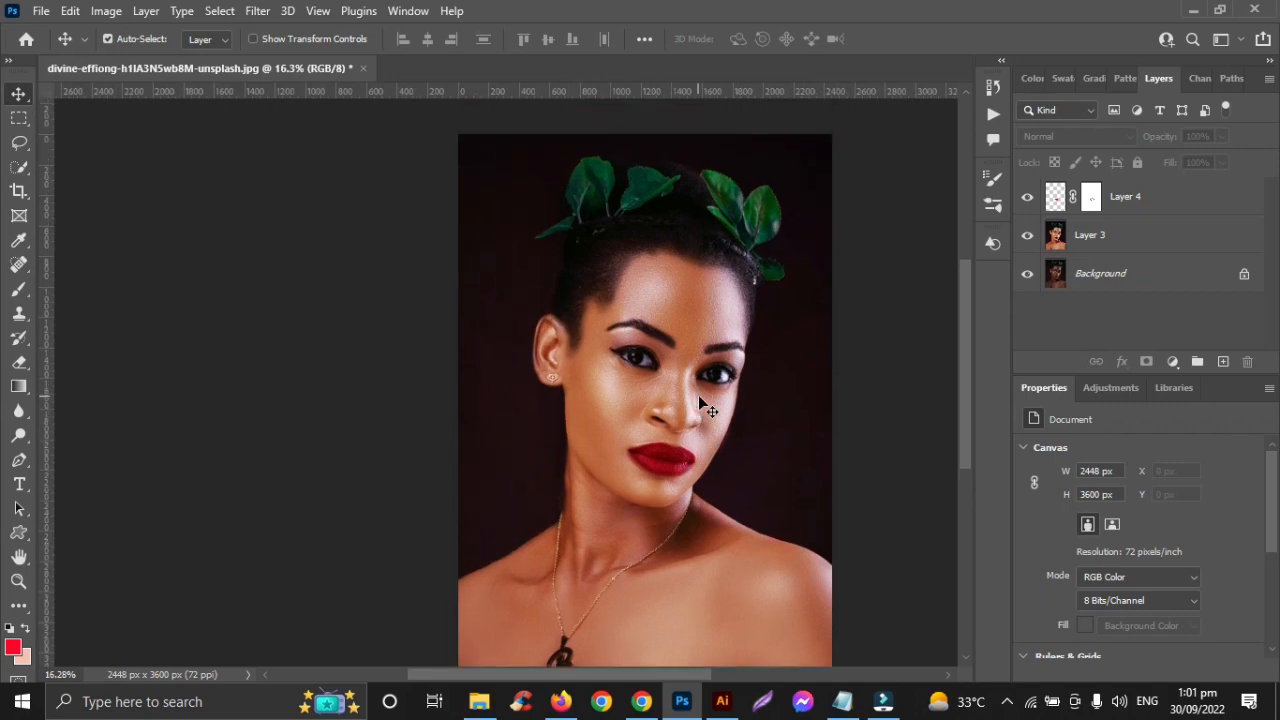
scroll(698, 395, up, 1)
scroll(698, 395, down, 3)
scroll(698, 395, right, 1)
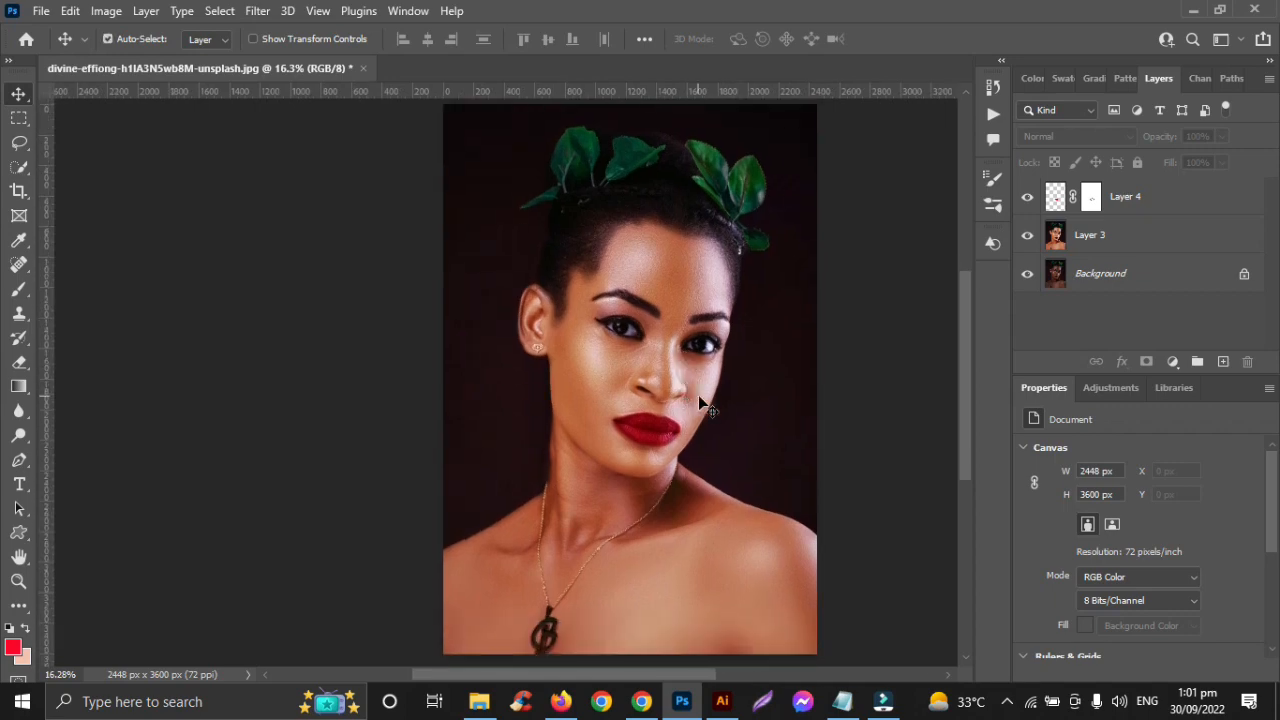
Merge Layer 4 and Layer 3 into a single layer.
click(1150, 210)
shift+click(1140, 245)
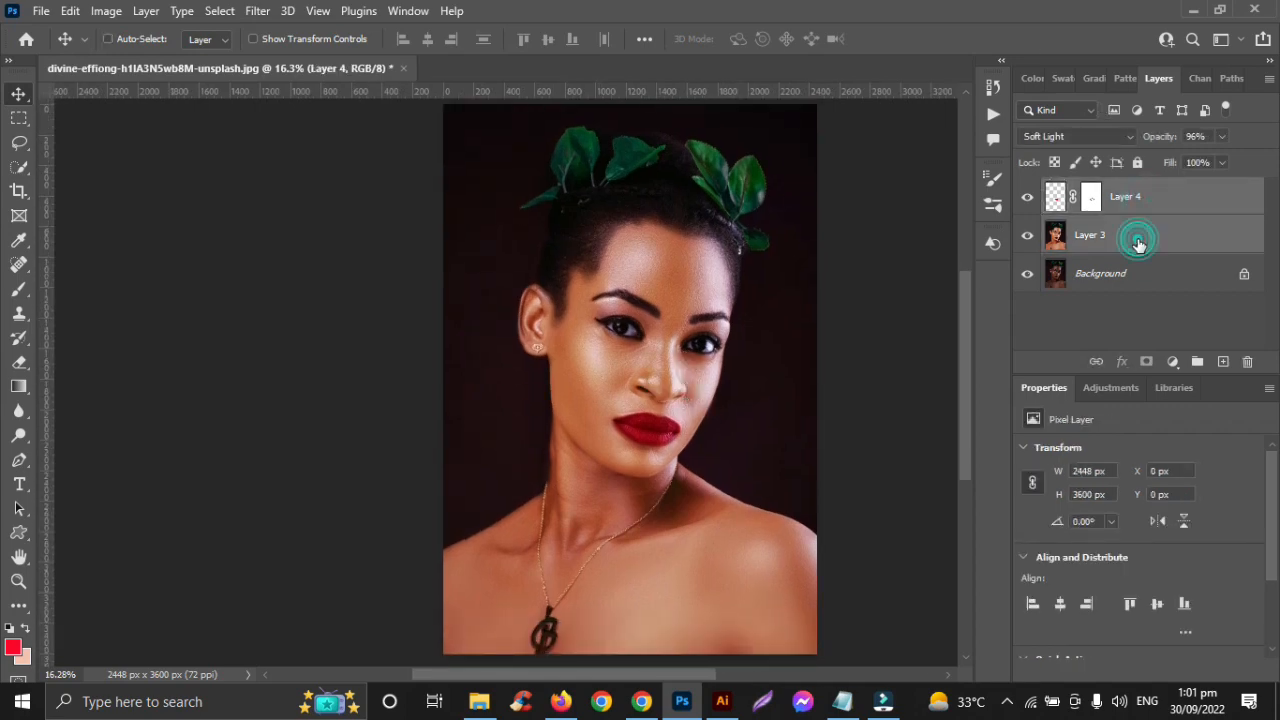
key(ctrl+e)
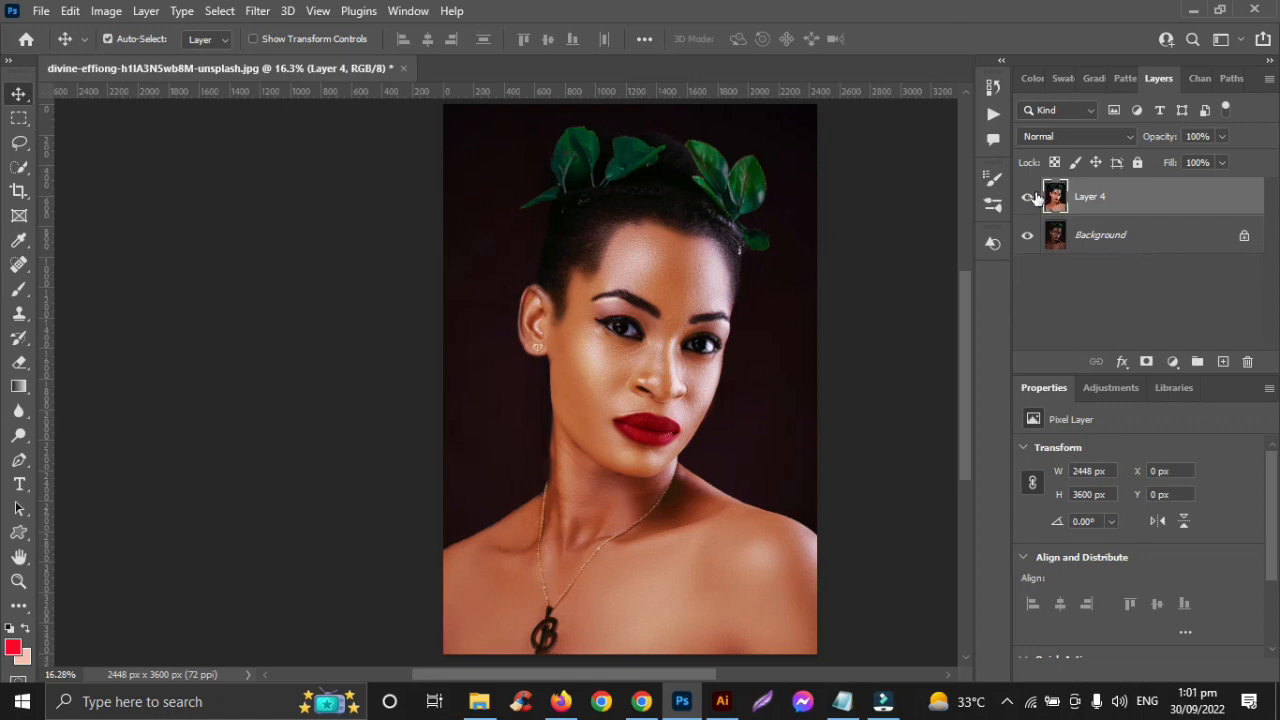
Compare the merged Layer 4 with the original portrait by hiding and showing it repeatedly, and inspect the lips up close.
click(1027, 201)
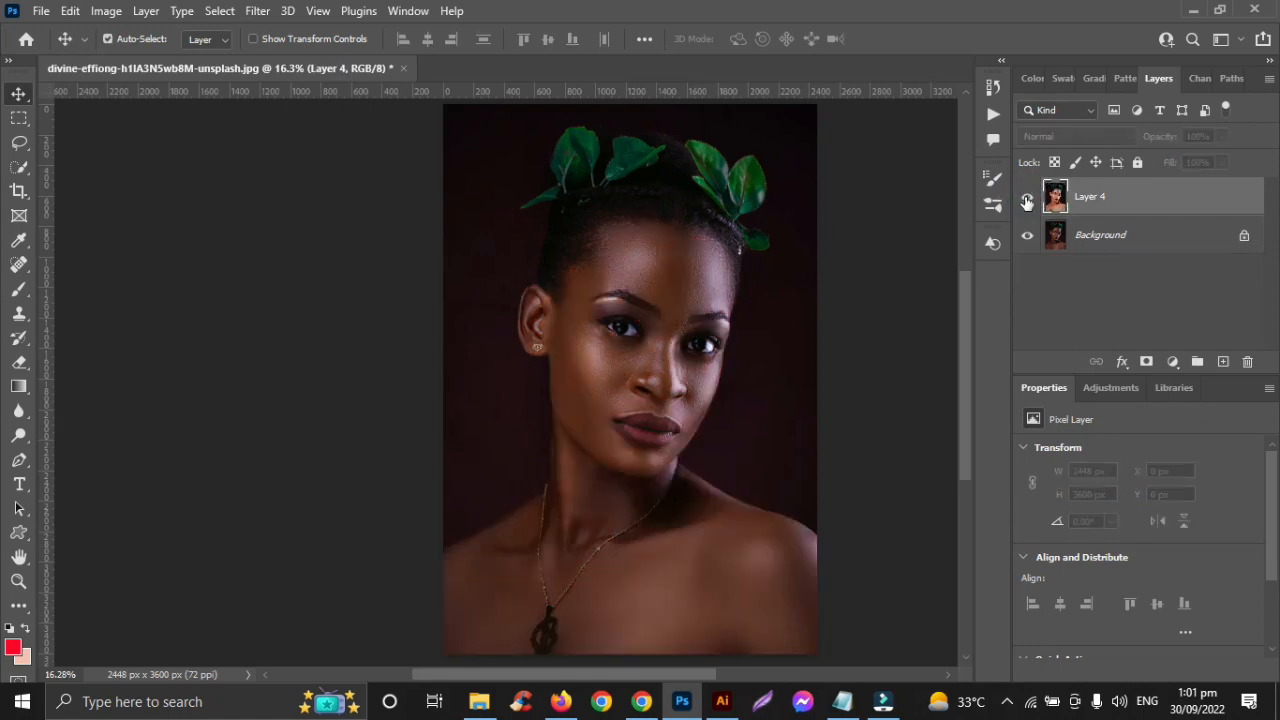
click(1027, 201)
click(1027, 201)
click(1027, 201)
click(1027, 201)
click(1027, 201)
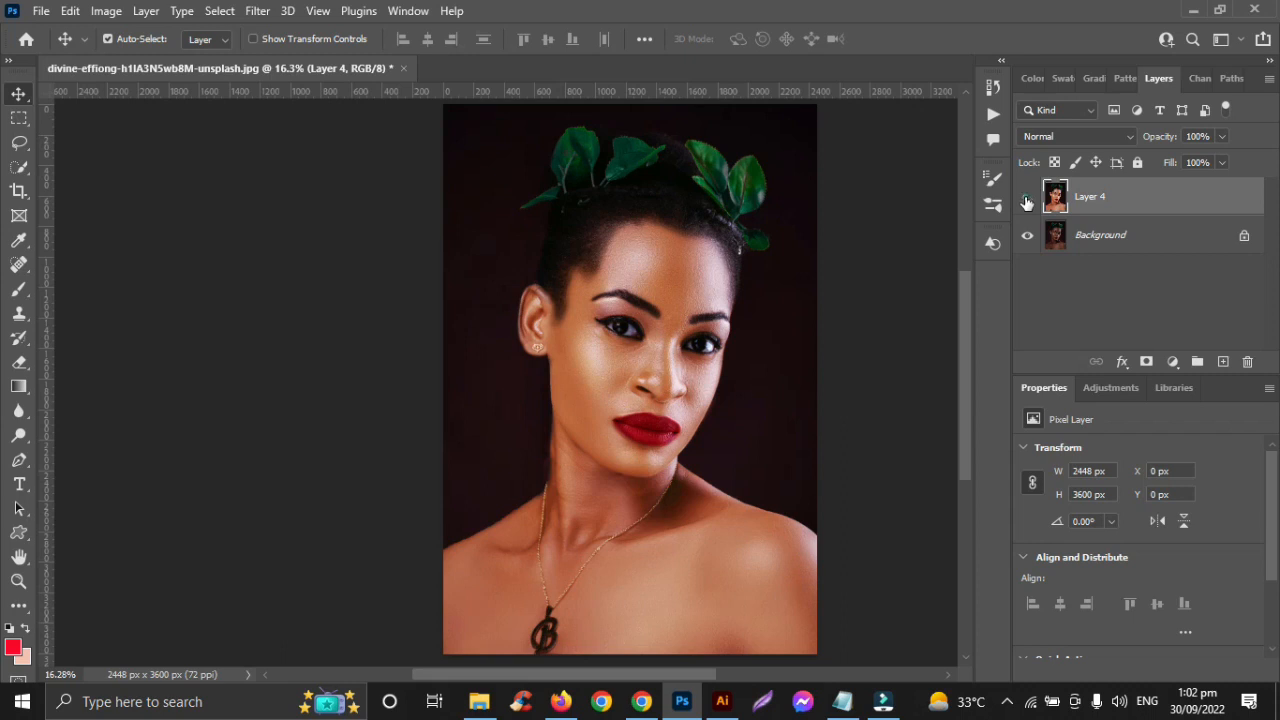
click(1027, 201)
click(1027, 201)
scroll(667, 431, up, 6)
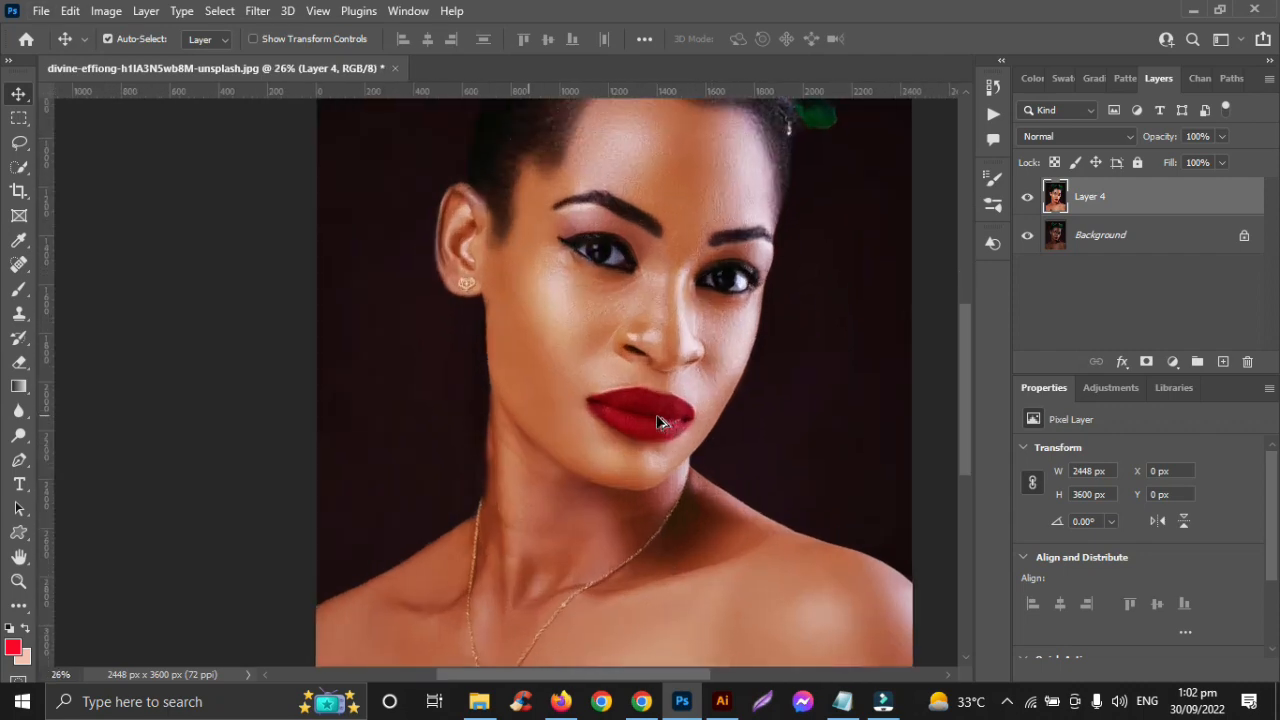
scroll(658, 417, up, 2)
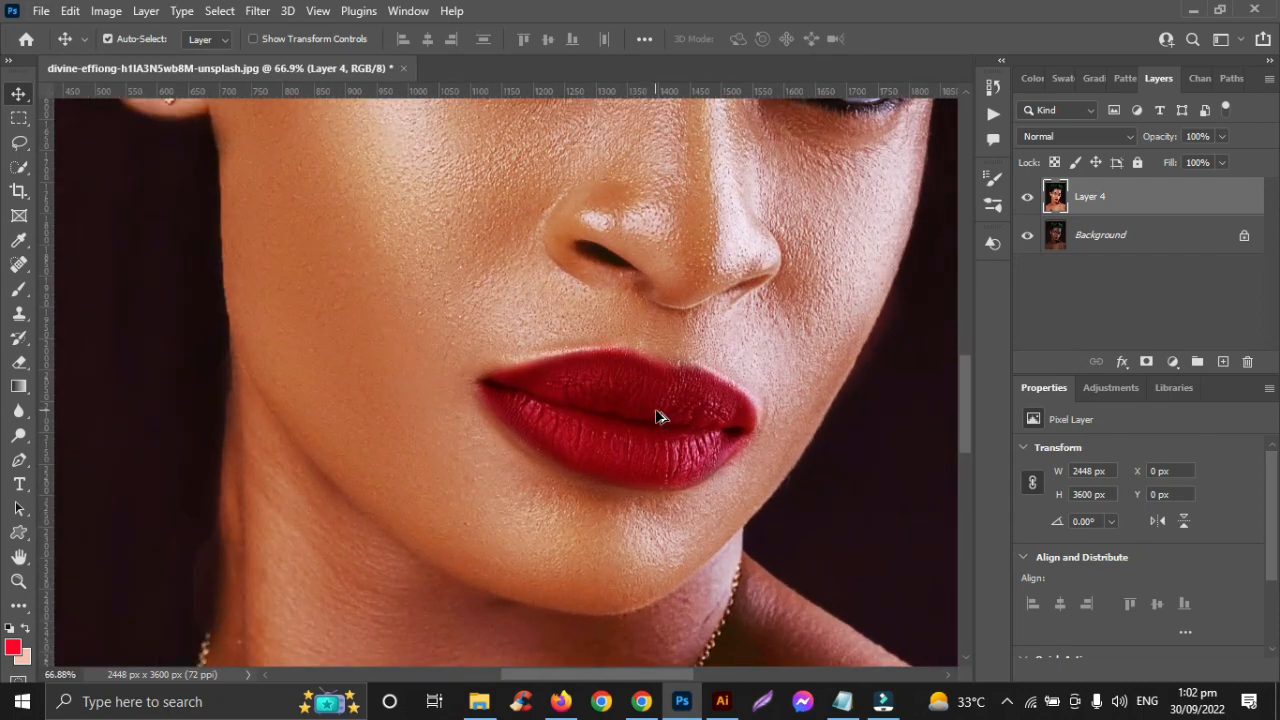
scroll(658, 417, down, 5)
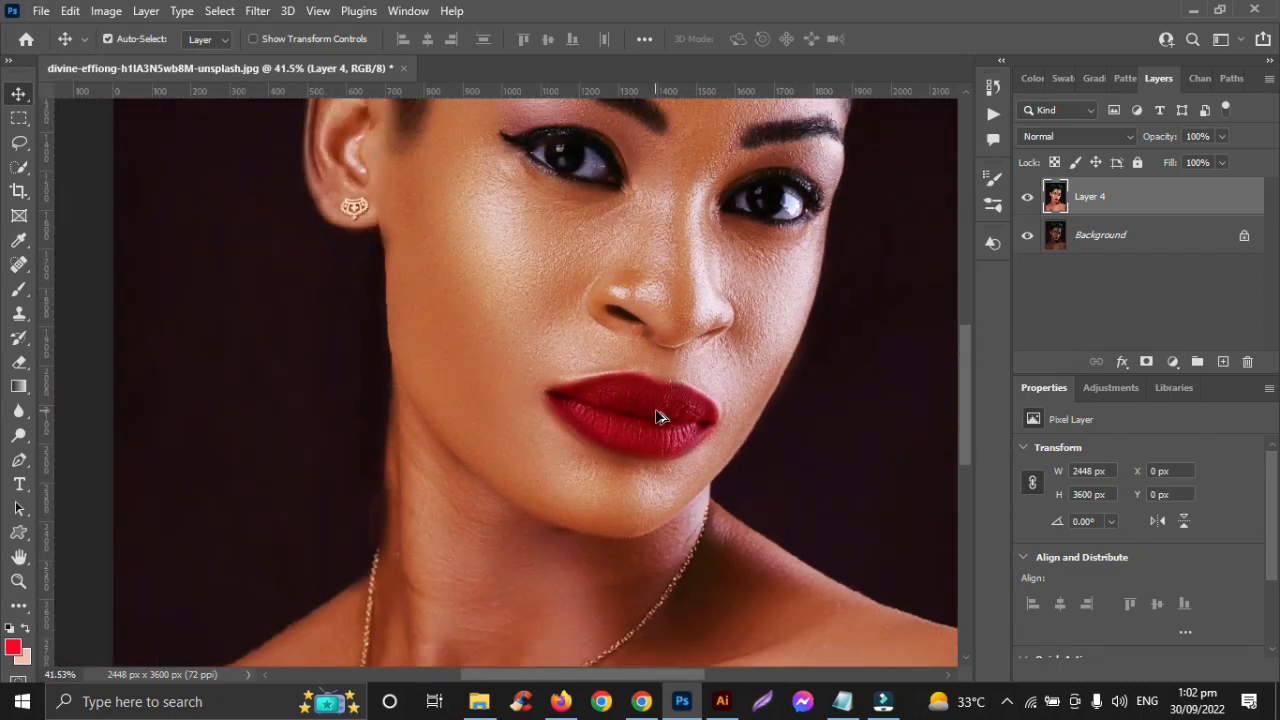
scroll(655, 409, up, 1)
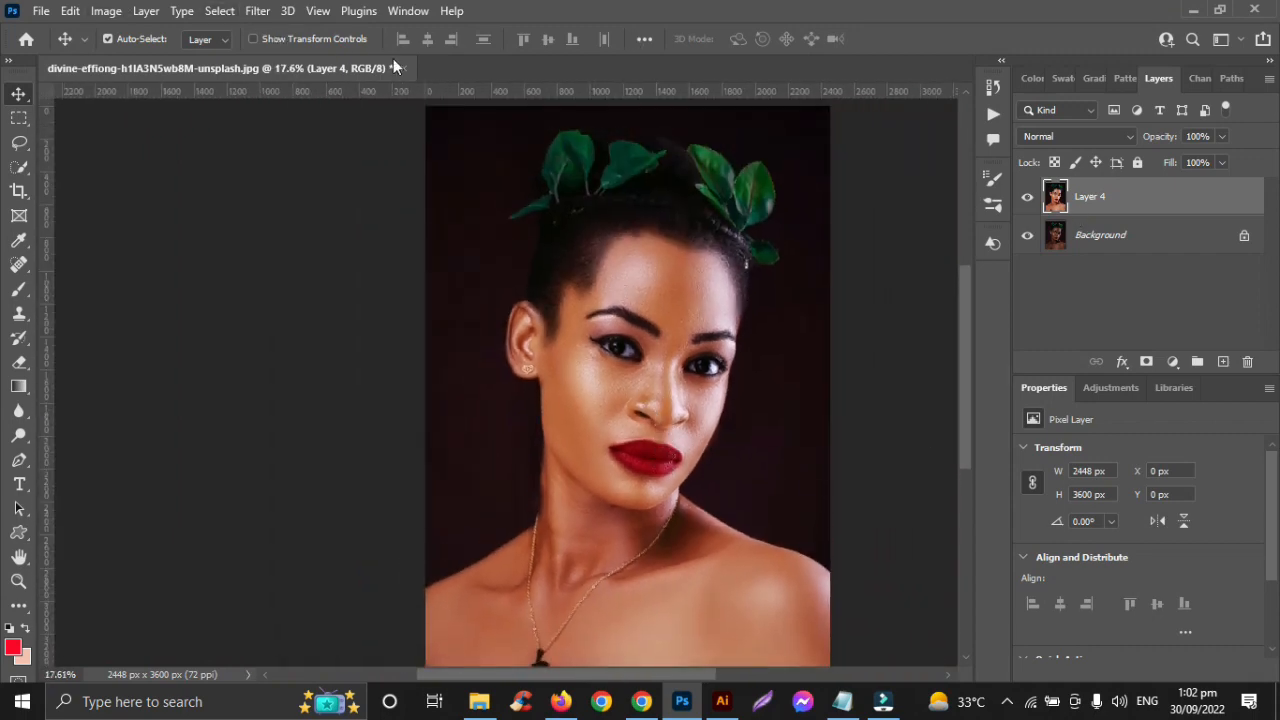
Duplicate Layer 4.
click(256, 11)
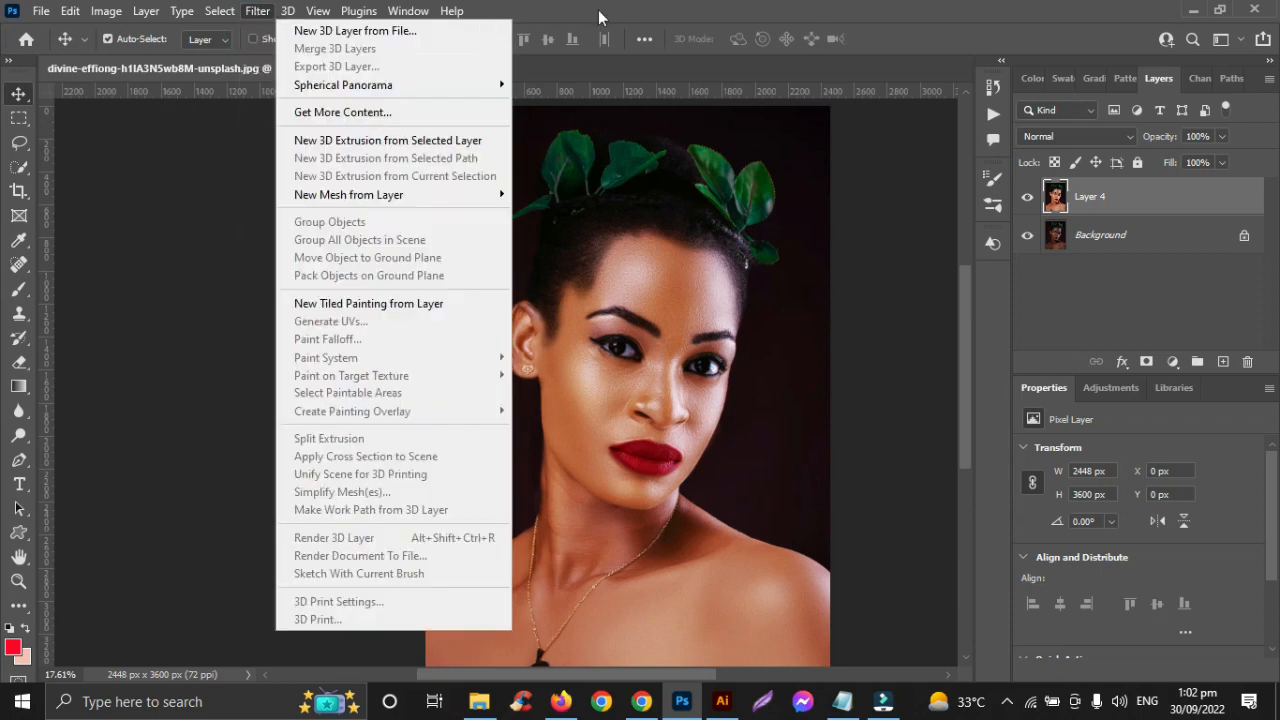
click(604, 19)
key(ctrl+j)
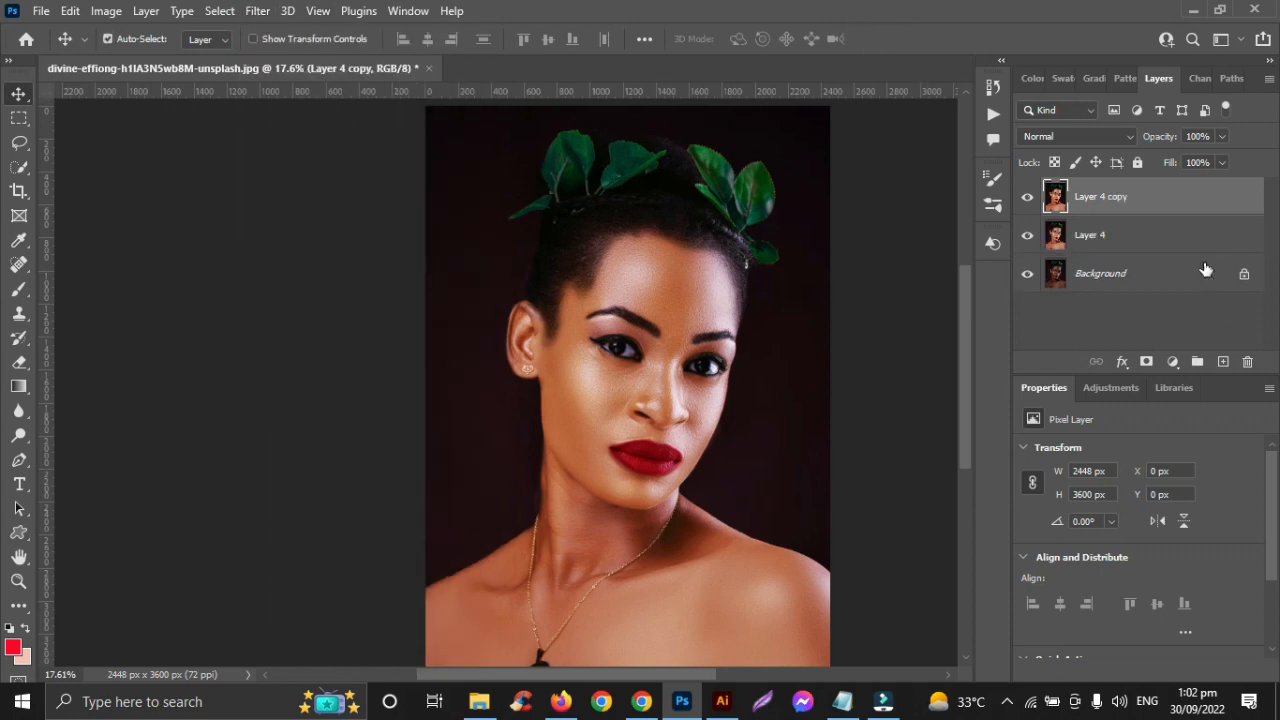
Apply the Camera Raw Filter to Layer 4 copy with Noise Reduction 100 and its Detail at minimum, and add a layer mask.
click(259, 12)
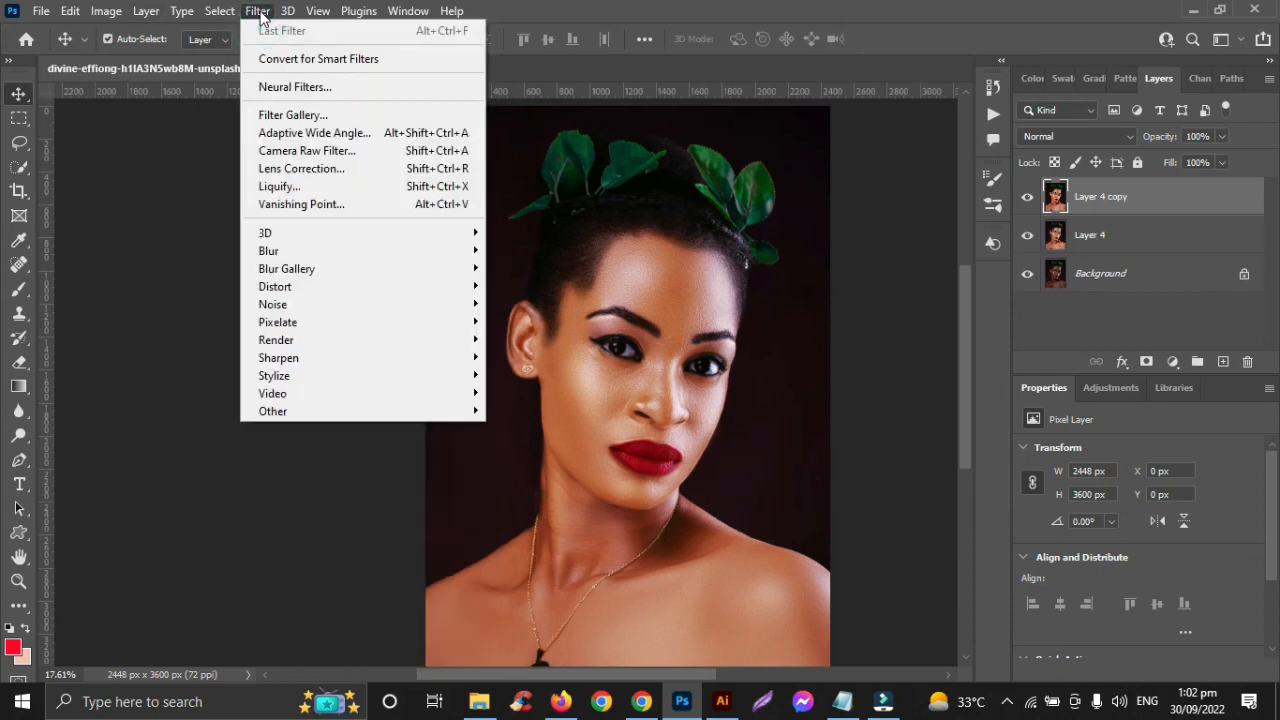
click(292, 152)
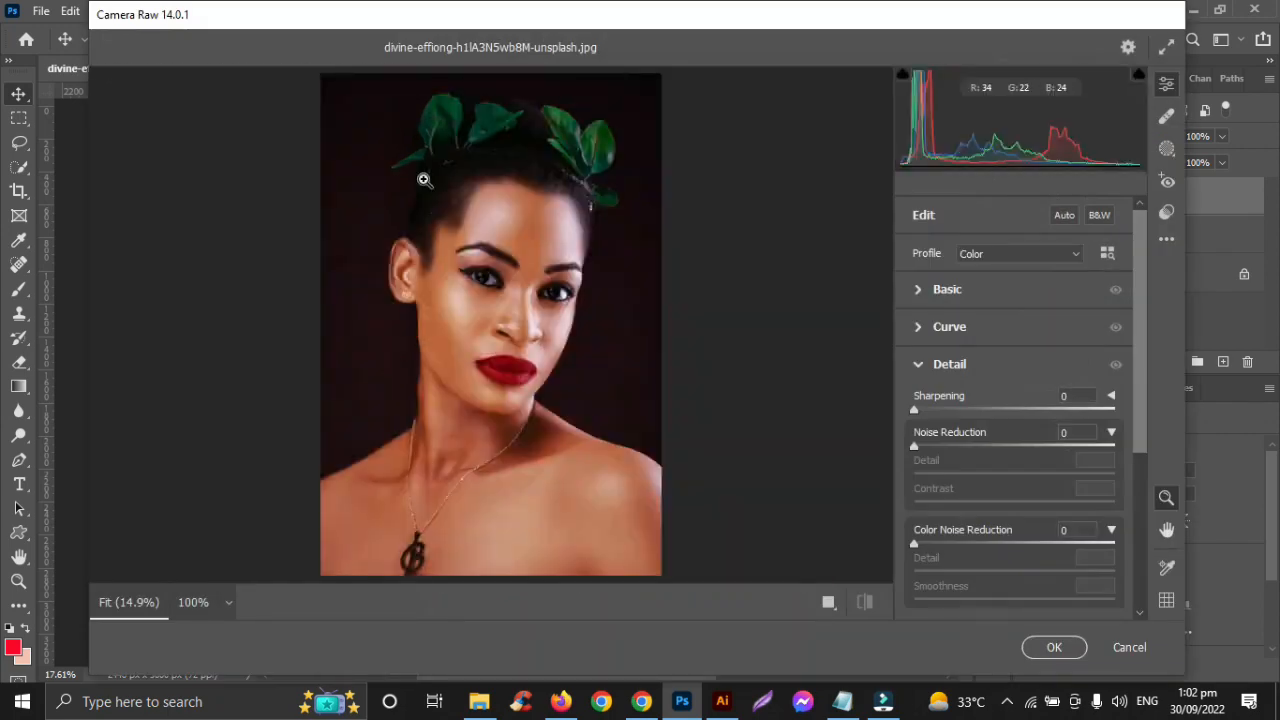
drag(914, 447, 1122, 465)
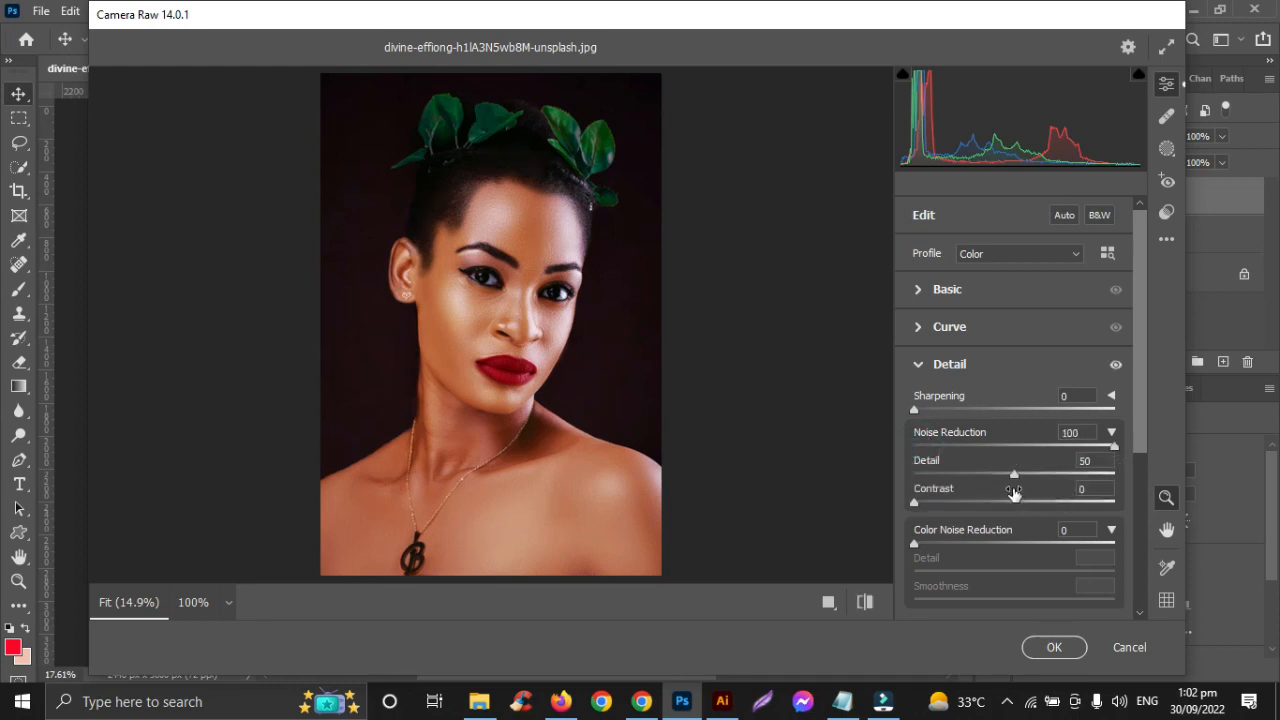
drag(1016, 481, 902, 481)
click(1055, 648)
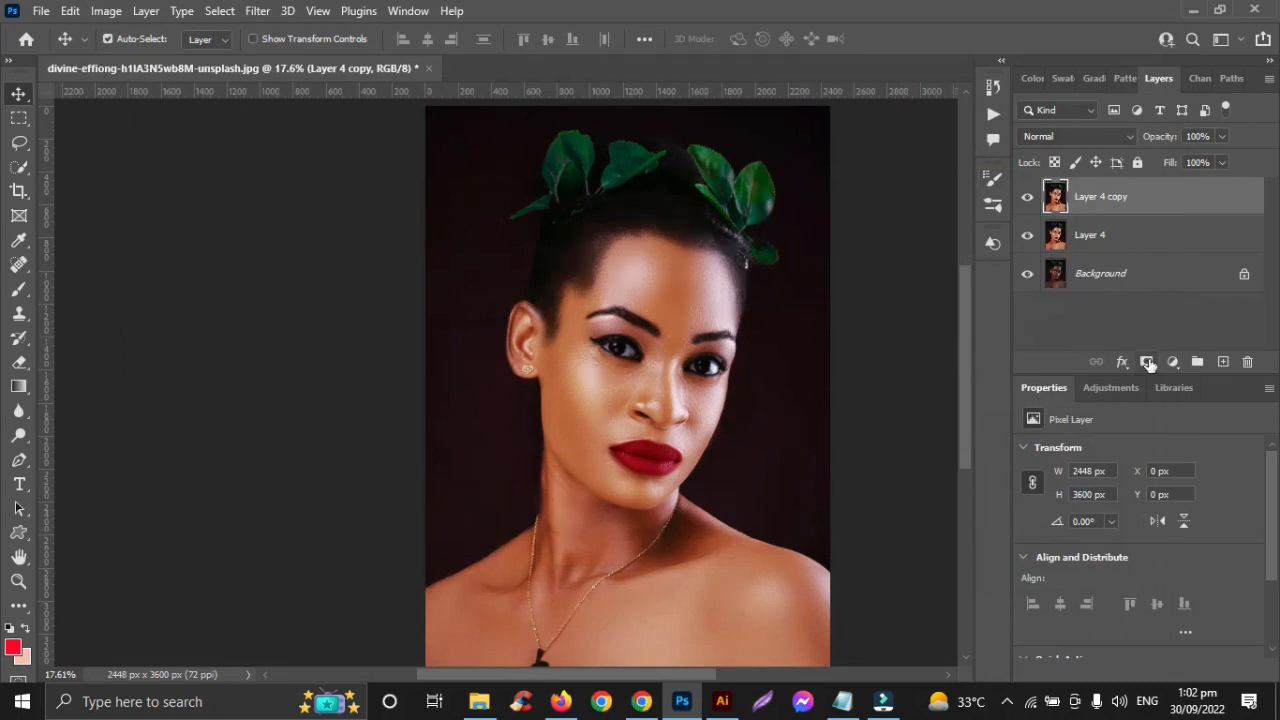
click(1147, 362)
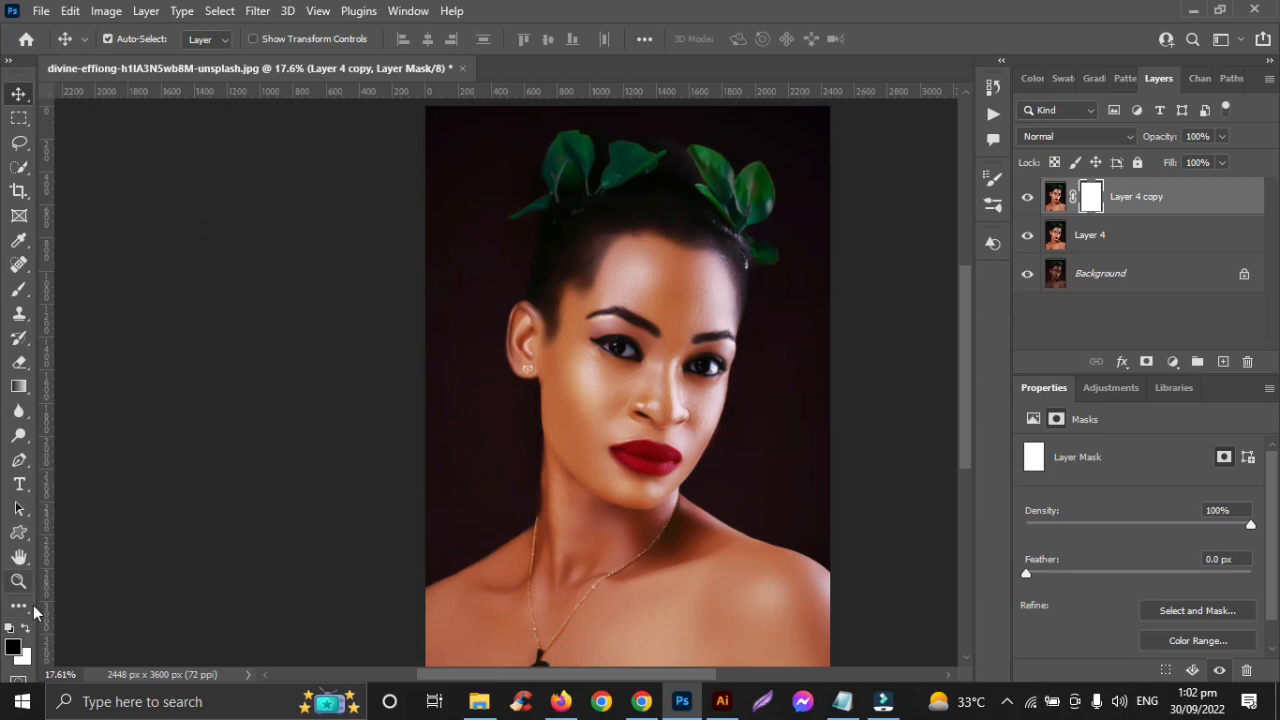
Invert Layer 4 copy's mask to black and paint it white over the earring-side cheek and jaw with a 200 px brush at 72% opacity.
key(ctrl+i)
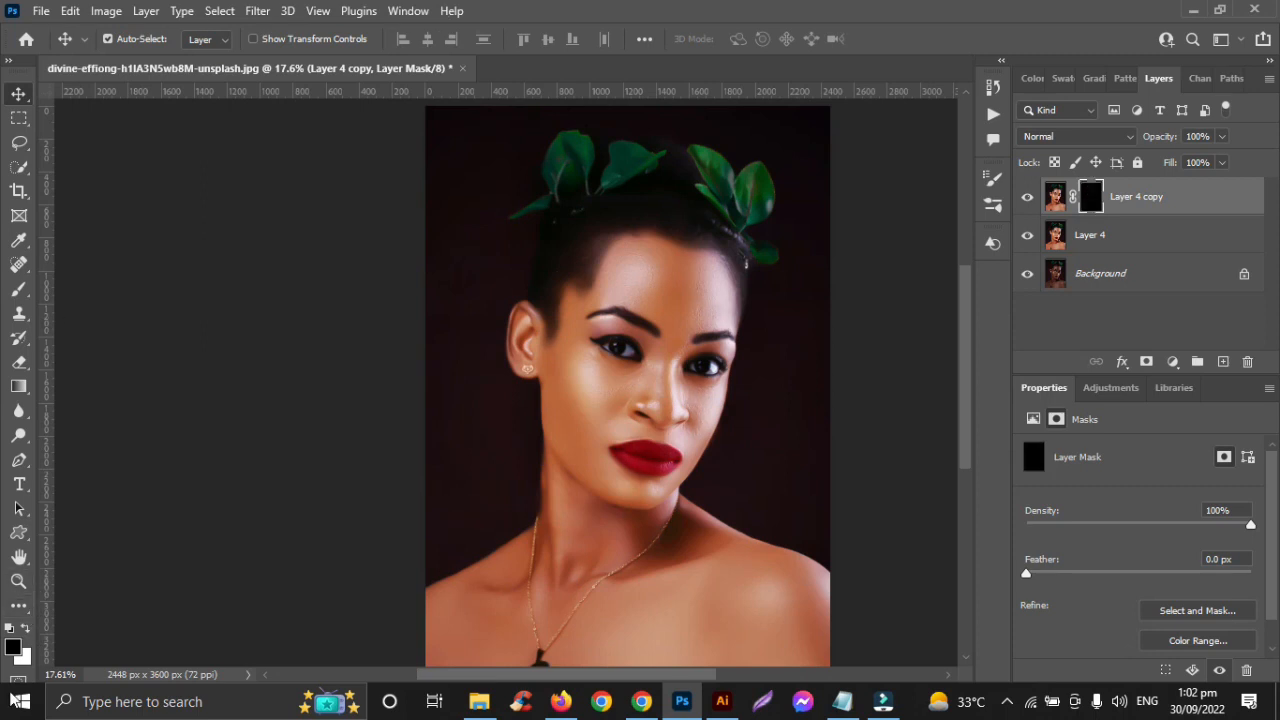
click(19, 289)
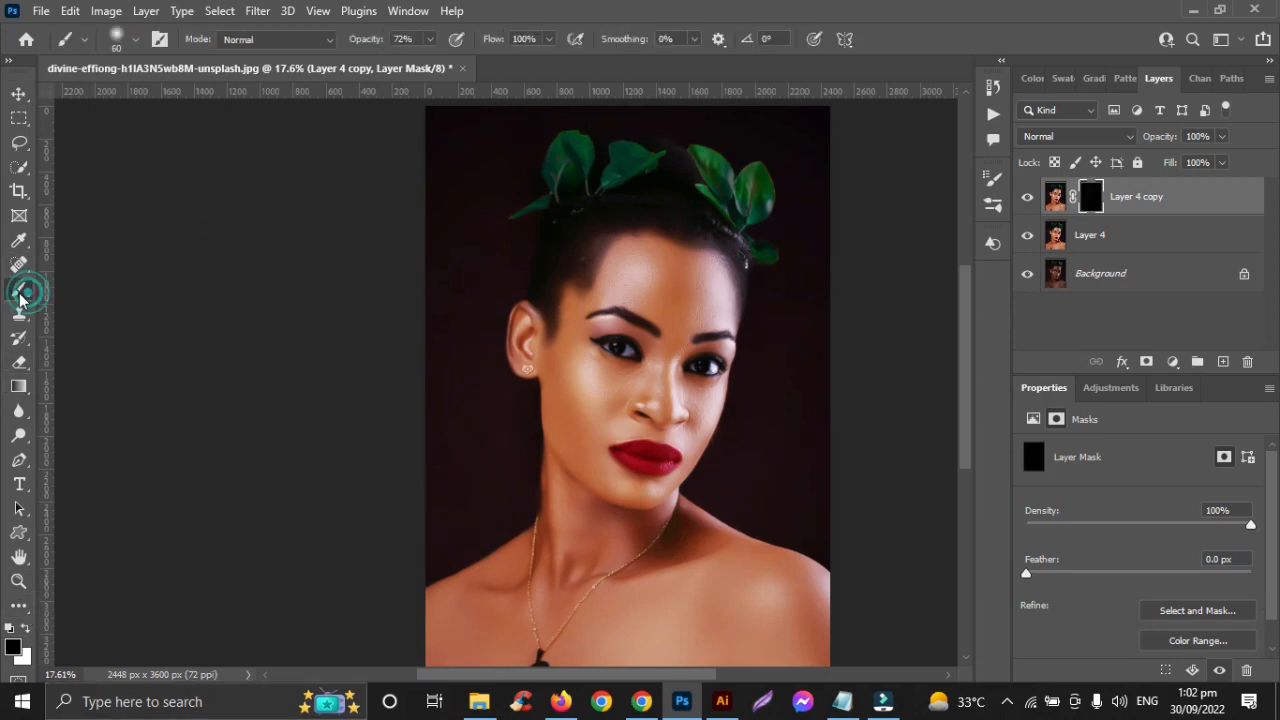
scroll(611, 386, up, 5)
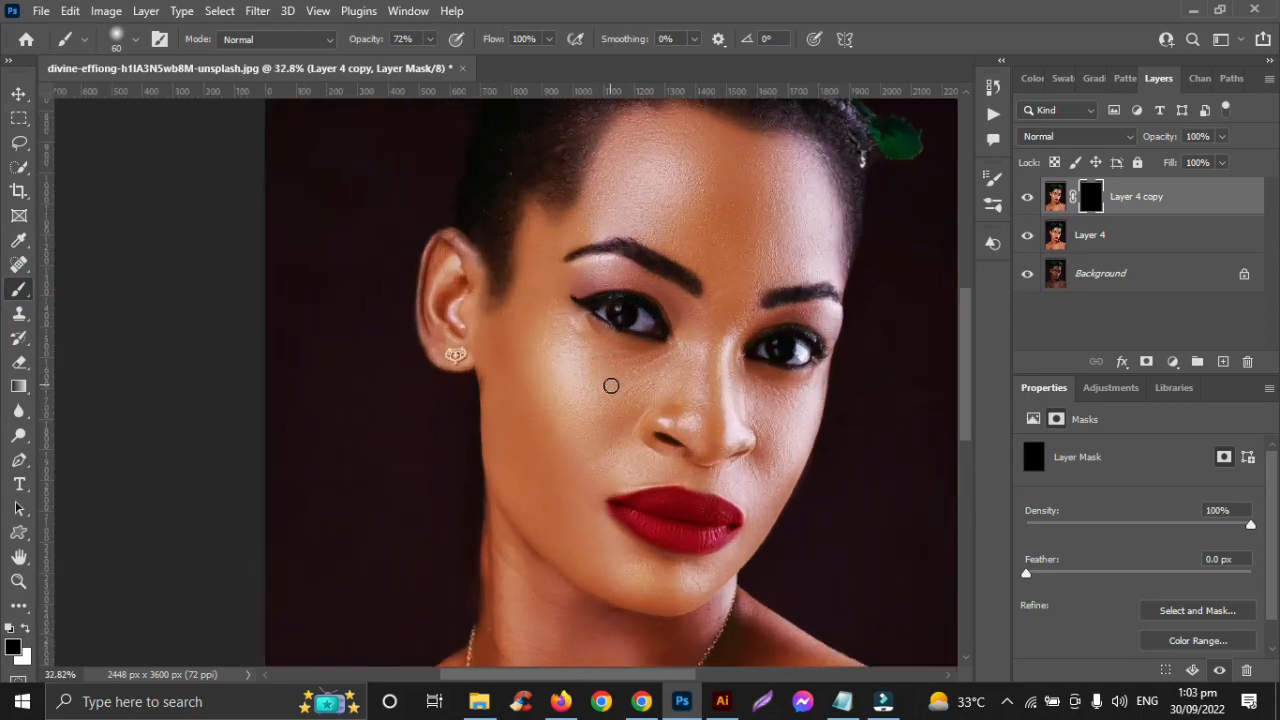
key(bracketright)
key(bracketright)
key(bracketright)
key(bracketright)
key(bracketright)
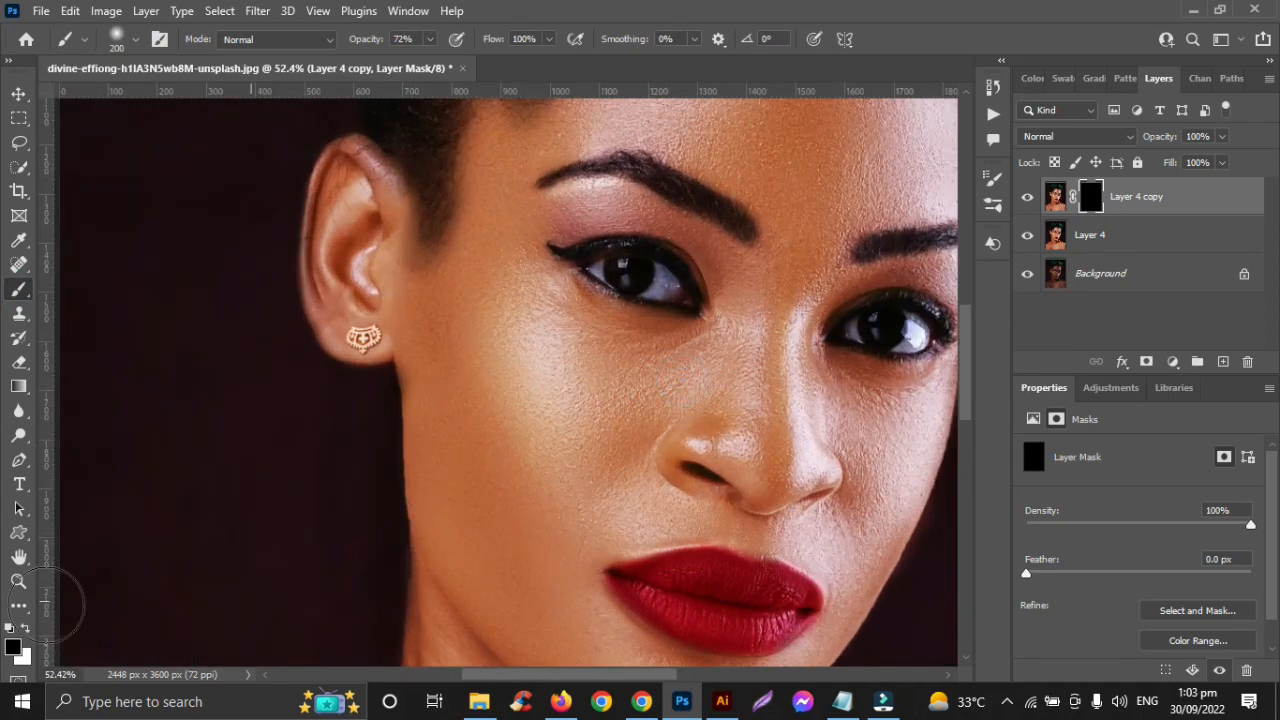
click(24, 629)
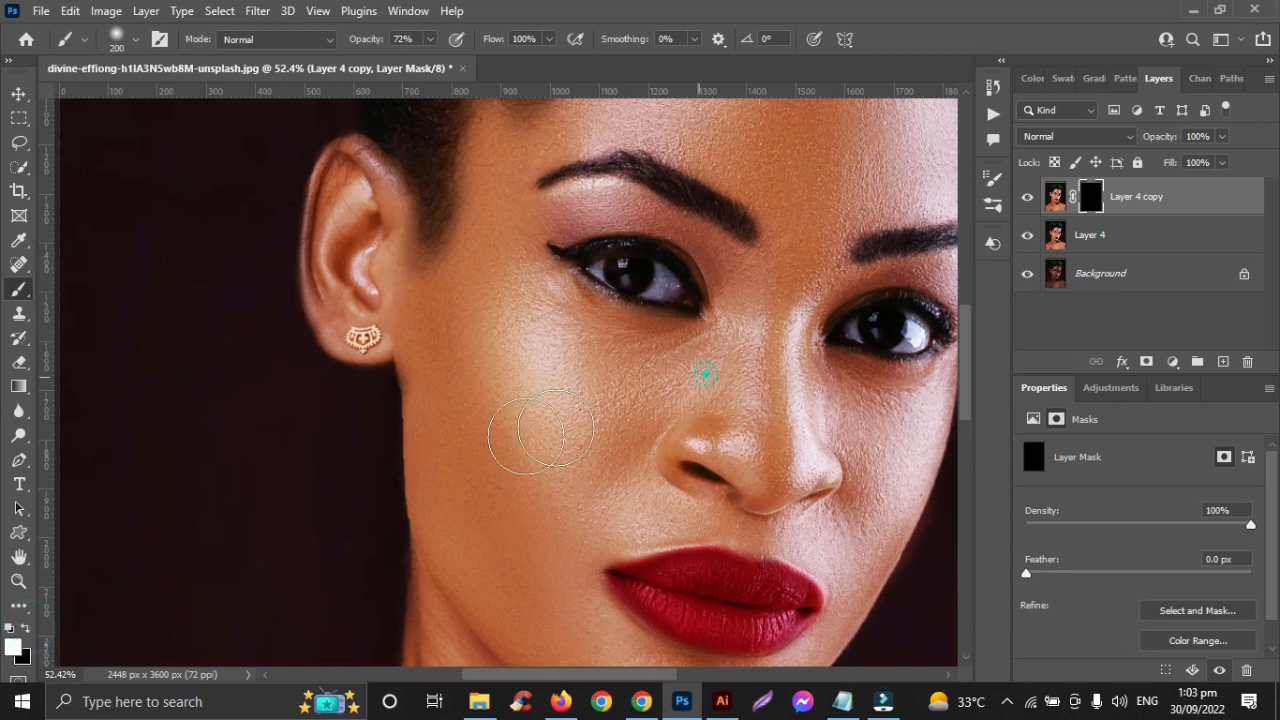
mouse_move(706, 371)
mouse_down()
mouse_move(577, 391)
mouse_move(503, 366)
mouse_move(580, 363)
mouse_move(491, 297)
mouse_move(434, 414)
mouse_move(491, 567)
mouse_move(508, 550)
mouse_move(512, 508)
mouse_up()
scroll(514, 501, down, 3)
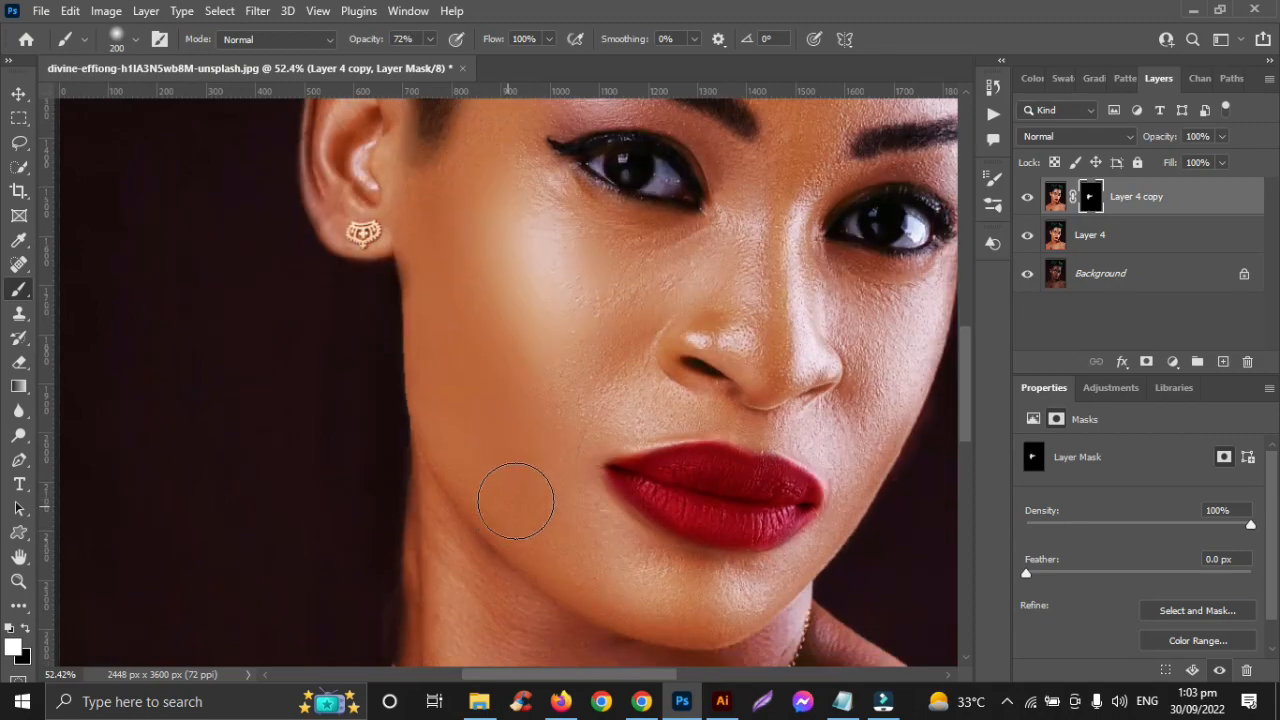
mouse_move(575, 447)
mouse_down()
mouse_move(664, 535)
mouse_move(515, 469)
mouse_move(589, 443)
mouse_up()
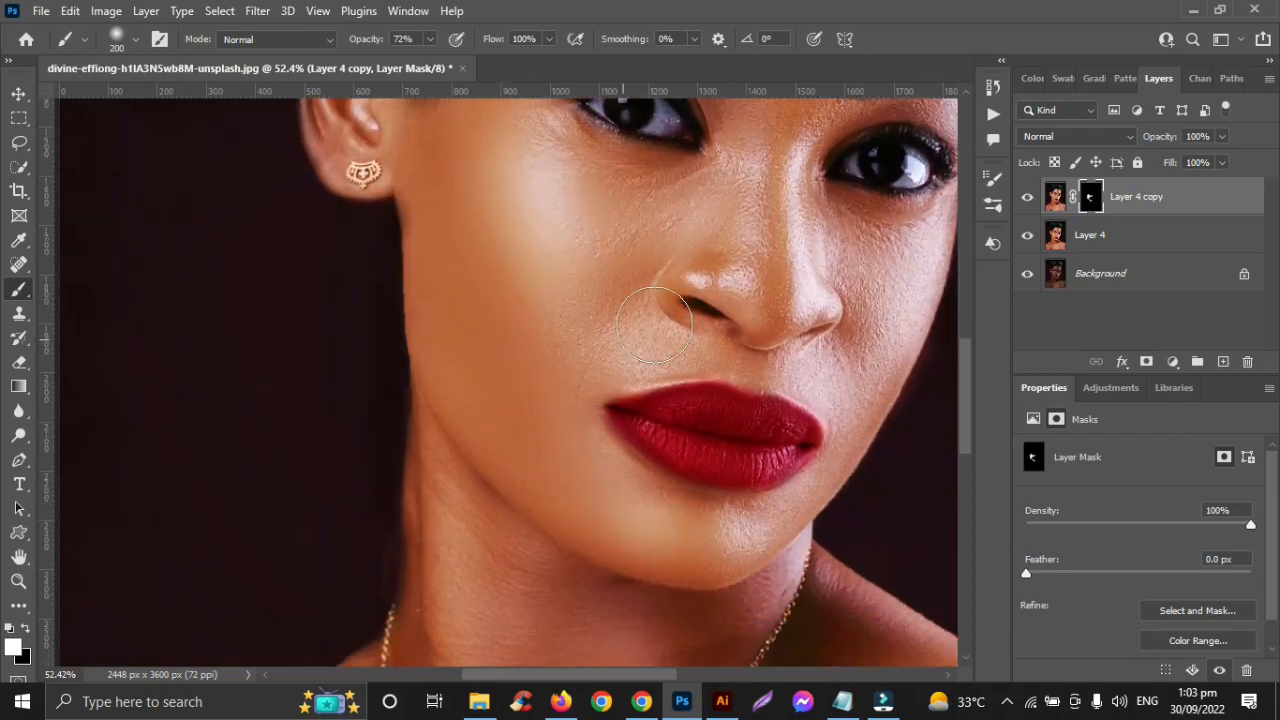
drag(656, 322, 603, 343)
Paint the mask white across the forehead and temple with the 200 px brush to reveal the smoothed skin.
scroll(606, 299, up, 1)
scroll(605, 299, up, 8)
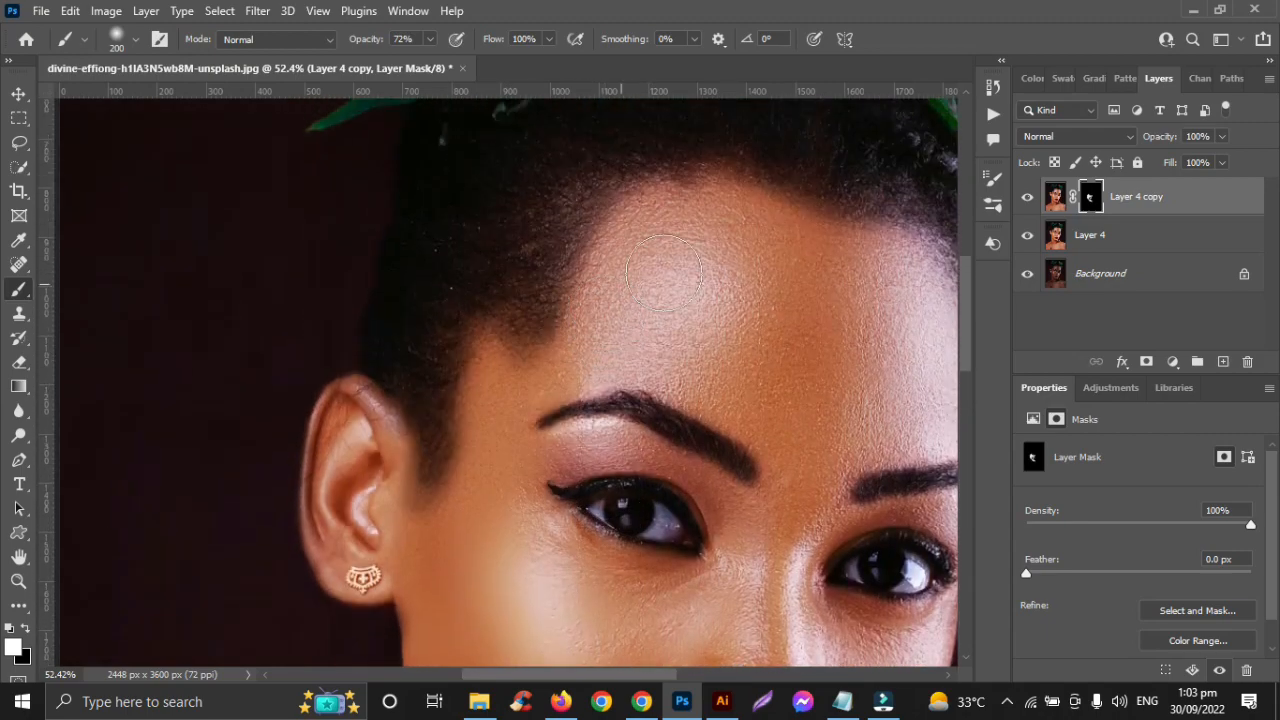
drag(720, 224, 573, 337)
drag(723, 286, 923, 349)
mouse_move(645, 220)
mouse_down()
mouse_move(564, 355)
mouse_move(492, 385)
mouse_move(482, 519)
mouse_up()
scroll(474, 518, right, 4)
drag(546, 257, 654, 351)
mouse_move(646, 294)
mouse_down()
mouse_move(732, 305)
mouse_move(584, 228)
mouse_move(628, 320)
mouse_move(528, 320)
mouse_move(500, 352)
mouse_move(576, 445)
mouse_move(670, 385)
mouse_up()
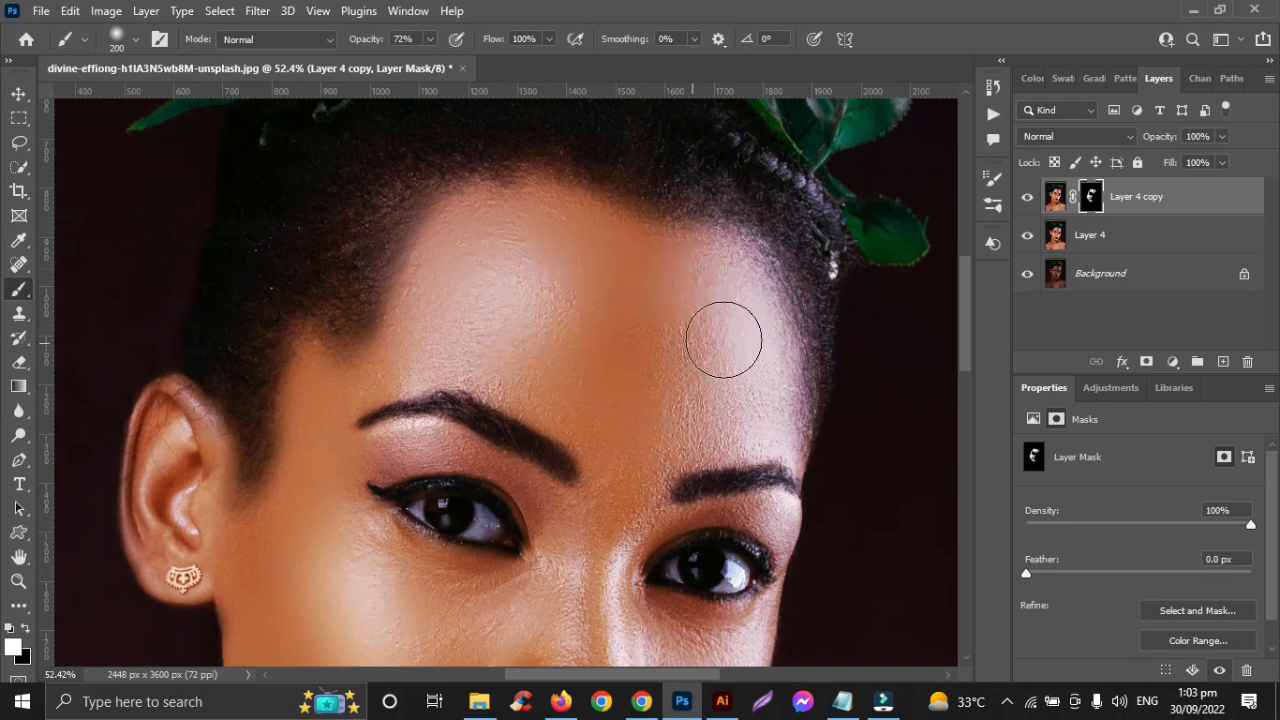
mouse_move(684, 322)
mouse_down()
mouse_move(671, 468)
mouse_move(709, 383)
mouse_up()
mouse_move(506, 357)
mouse_down()
mouse_move(622, 421)
mouse_move(707, 277)
mouse_move(756, 324)
mouse_move(611, 343)
mouse_move(729, 342)
mouse_move(662, 347)
mouse_move(692, 348)
mouse_move(696, 326)
mouse_move(748, 412)
mouse_move(672, 418)
mouse_move(681, 392)
mouse_move(570, 337)
mouse_move(558, 369)
mouse_move(449, 355)
mouse_up()
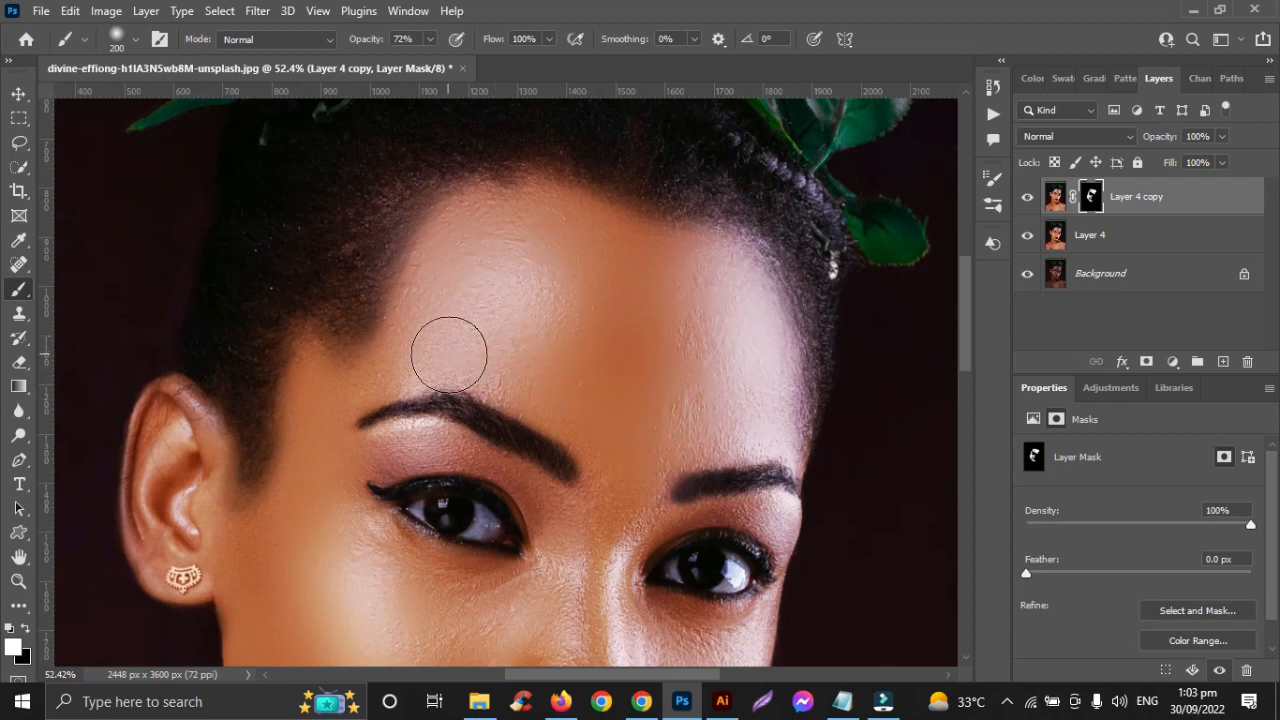
Reduce the brush to 90 px and paint the mask white above the brows, along the nose, and over the eyelids and skin around the eyes.
key(bracketleft)
key(bracketleft)
key(bracketleft)
key(bracketleft)
key(bracketleft)
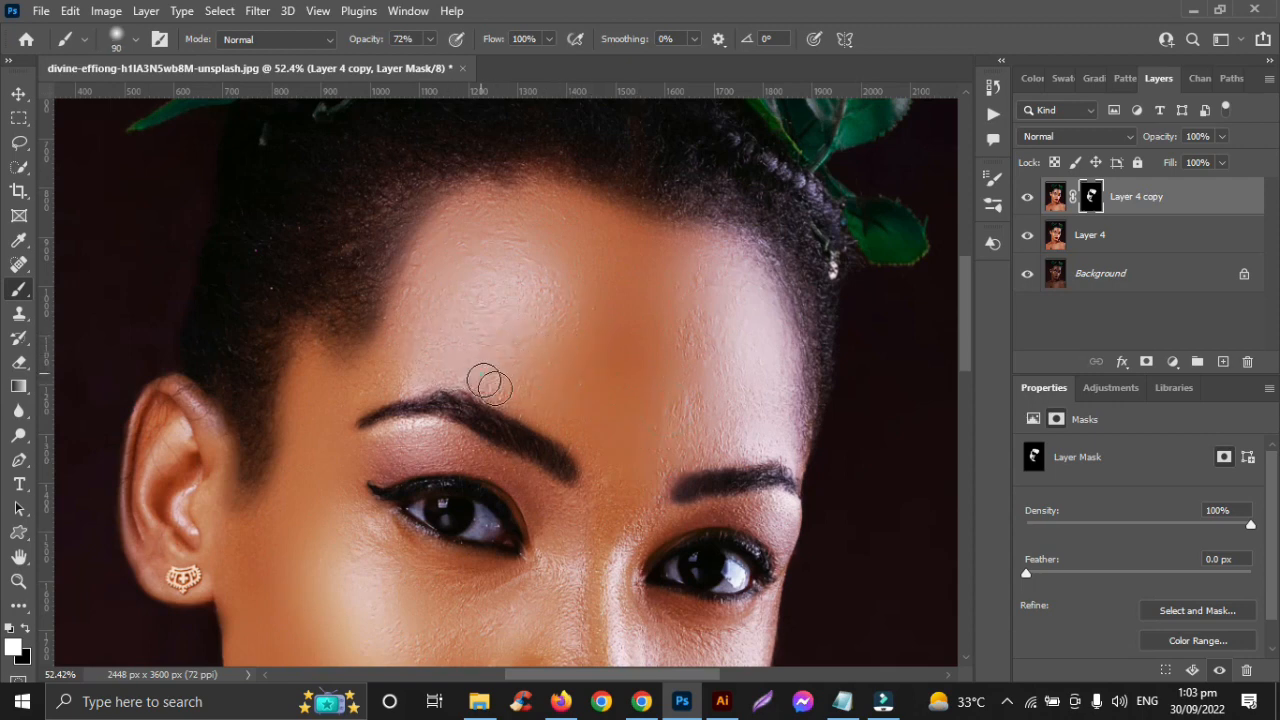
click(589, 331)
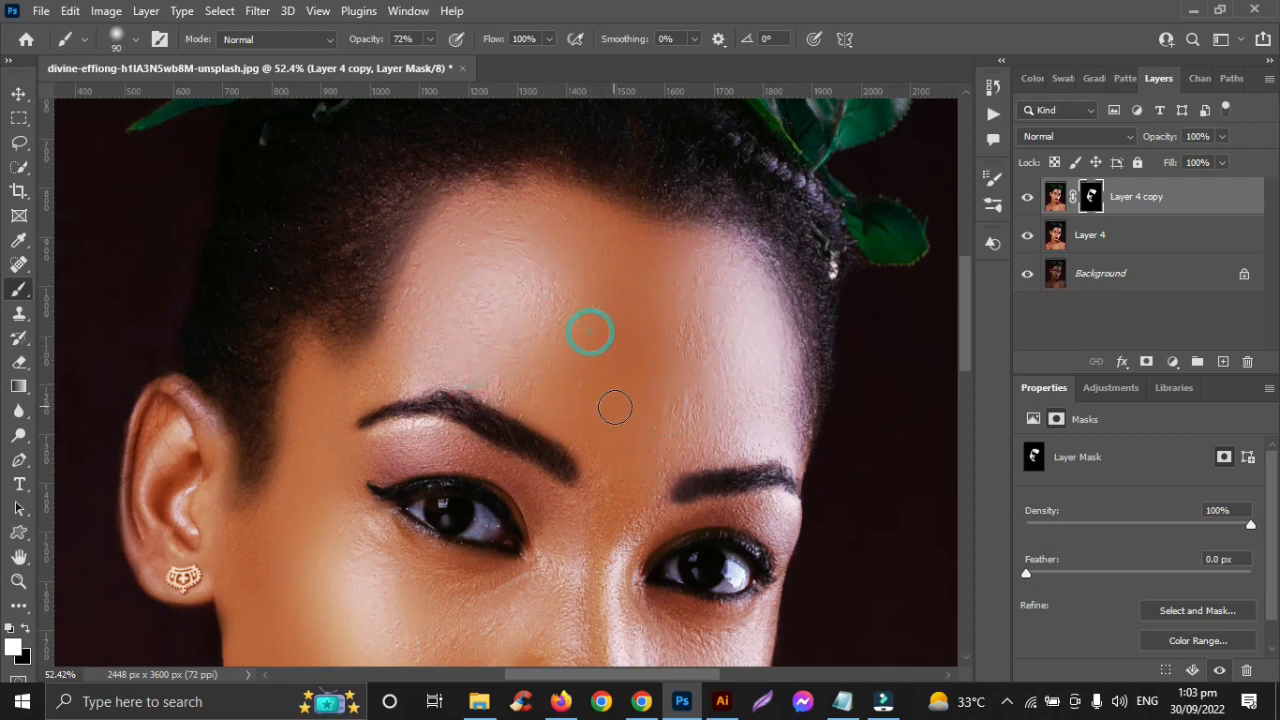
scroll(615, 380, down, 4)
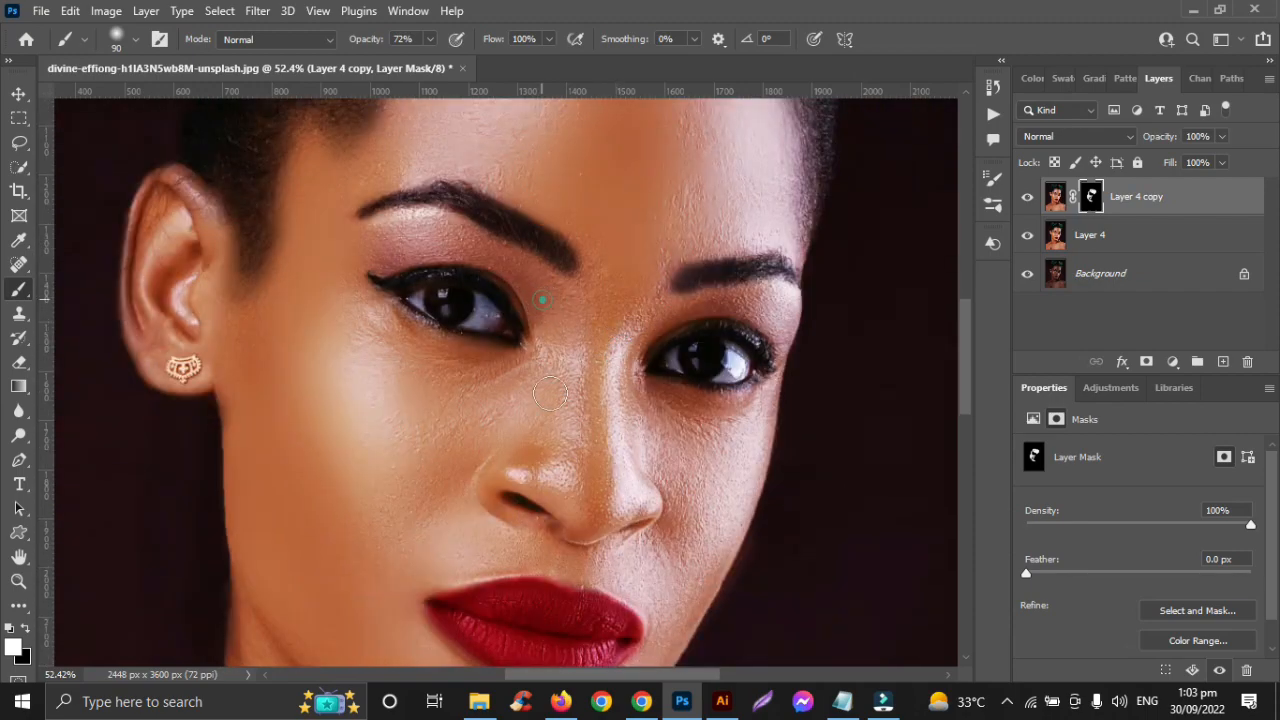
click(555, 333)
mouse_move(625, 386)
mouse_down()
mouse_move(697, 461)
mouse_move(630, 414)
mouse_up()
click(423, 210)
click(609, 291)
click(715, 310)
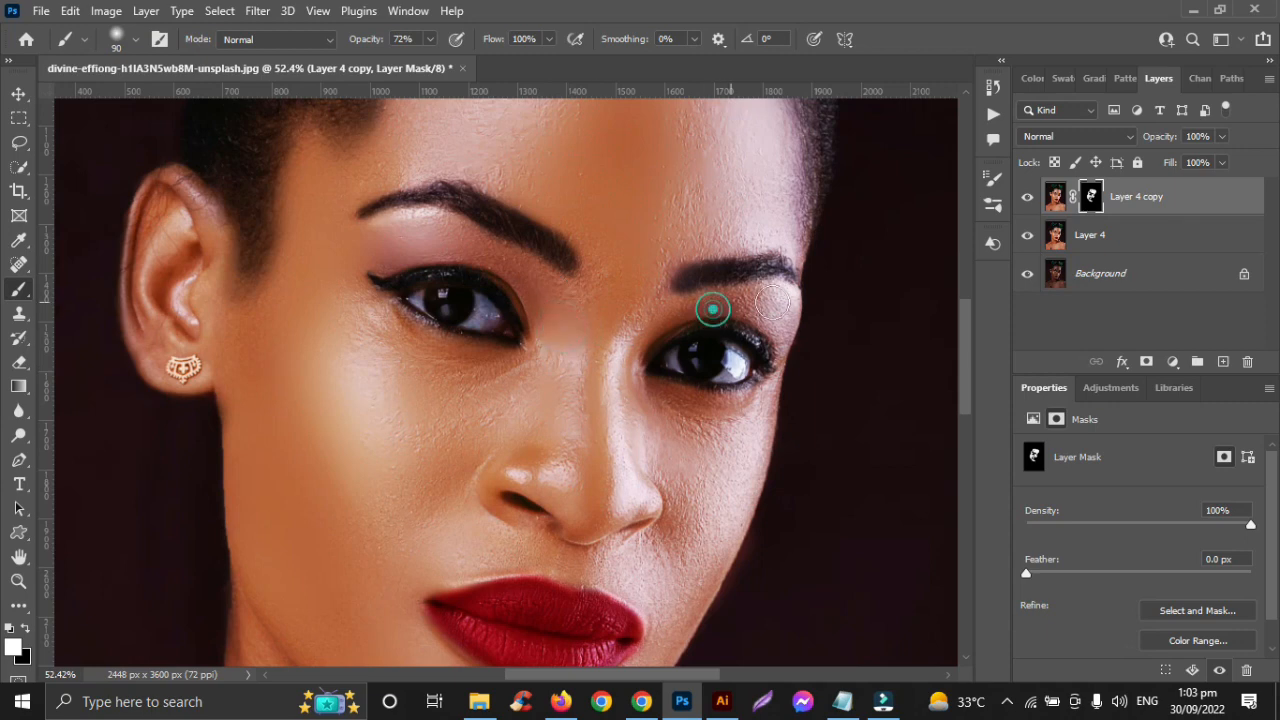
click(789, 394)
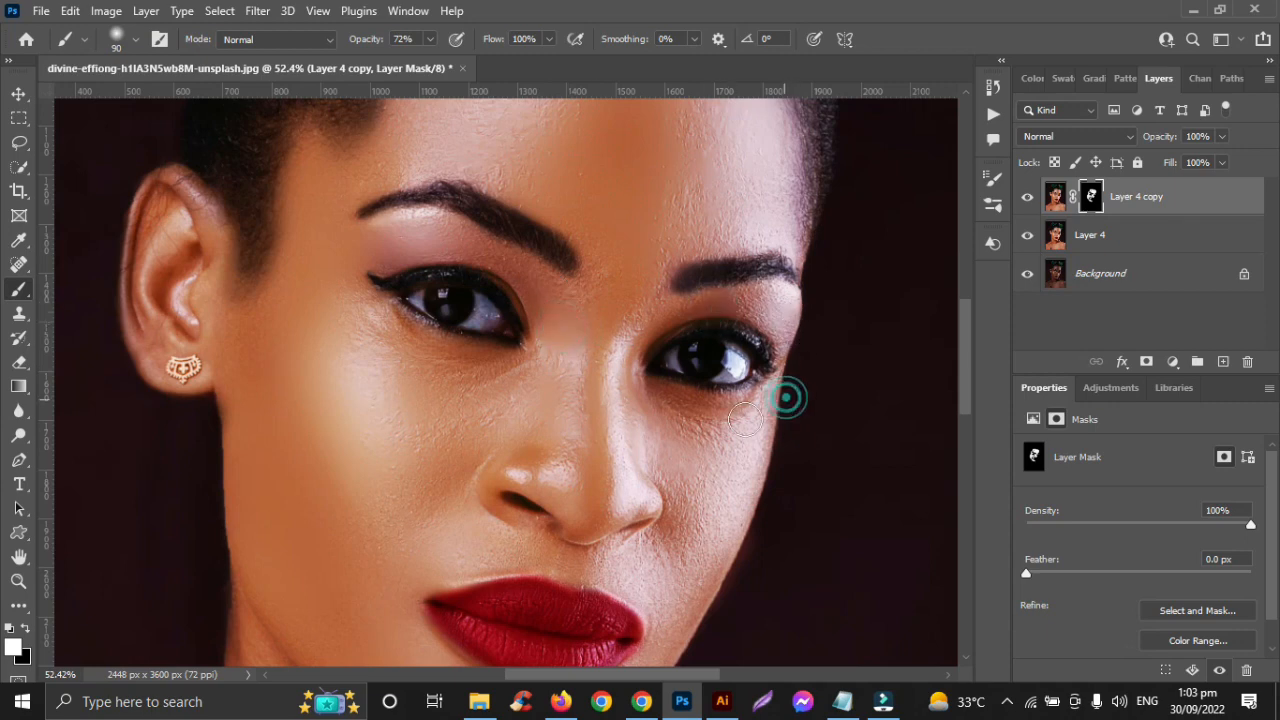
Paint the mask white over the far cheek, chin and skin around the mouth, enlarging the brush to 125 px.
click(726, 493)
click(680, 507)
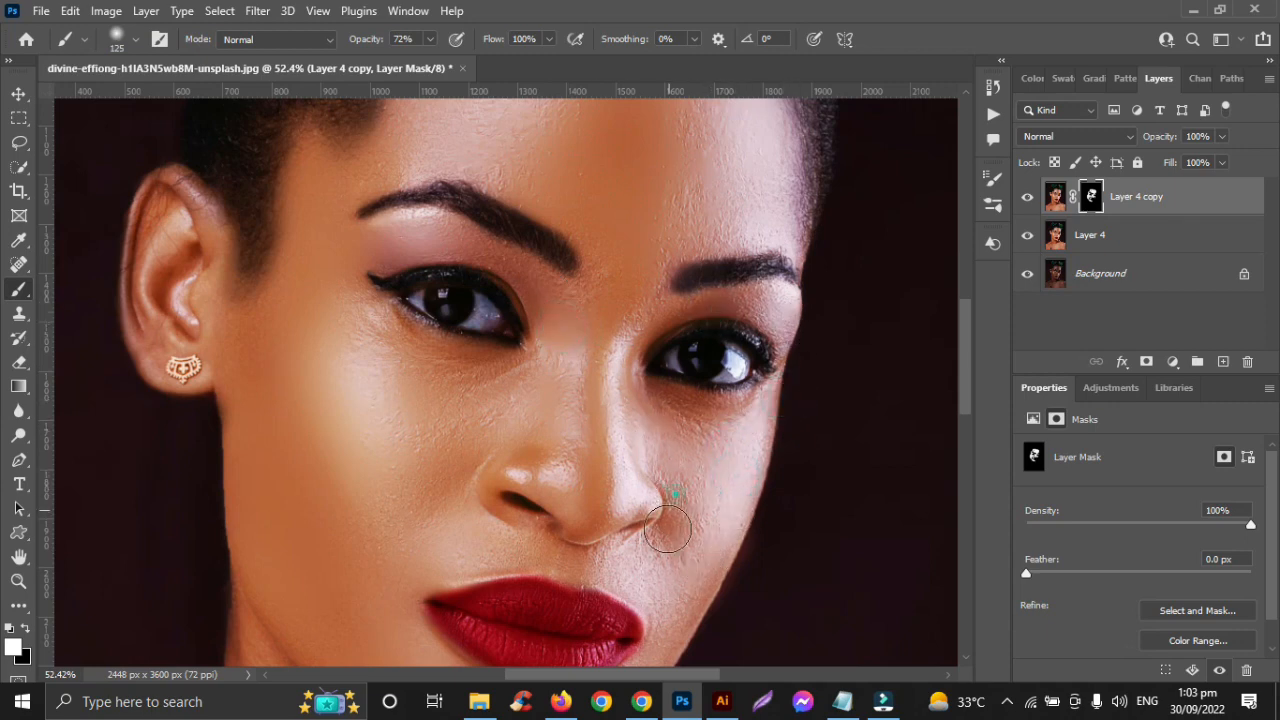
key(bracketright)
scroll(664, 568, down, 5)
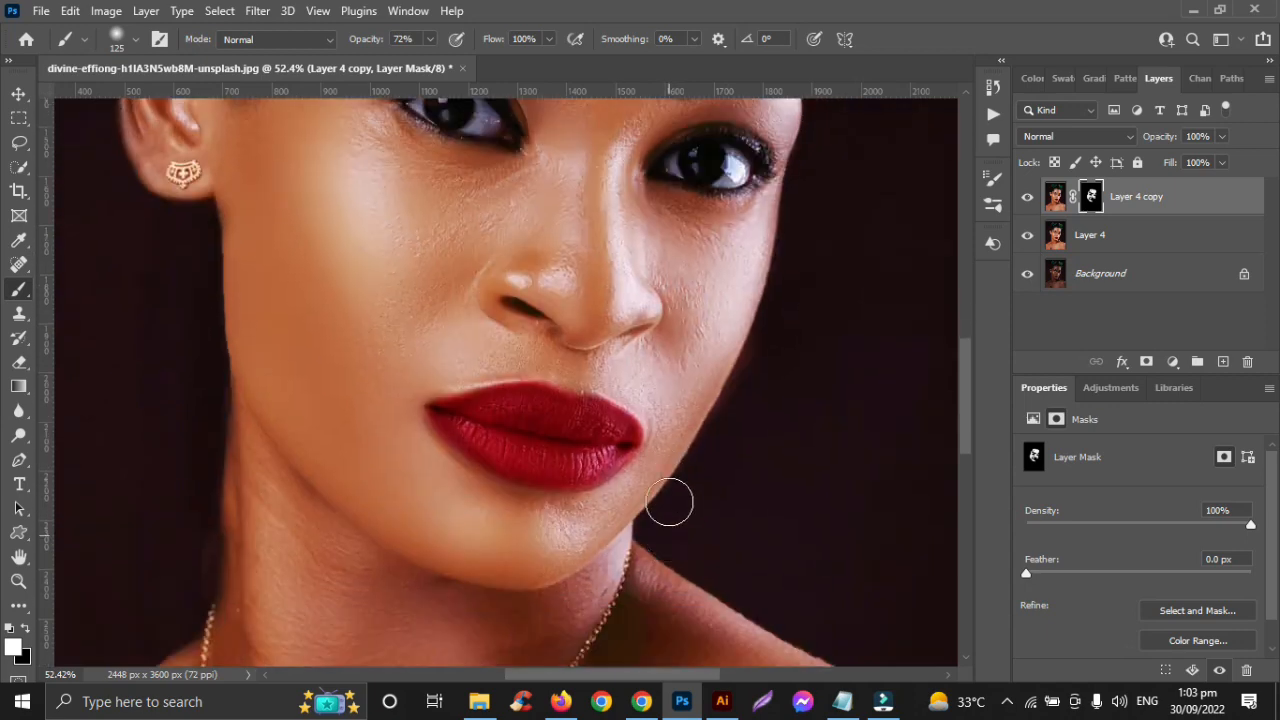
click(565, 537)
click(620, 367)
click(475, 324)
Enlarge the brush up to 500 px and paint the mask white over the shoulders and chest.
scroll(689, 360, down, 5)
scroll(657, 453, down, 3)
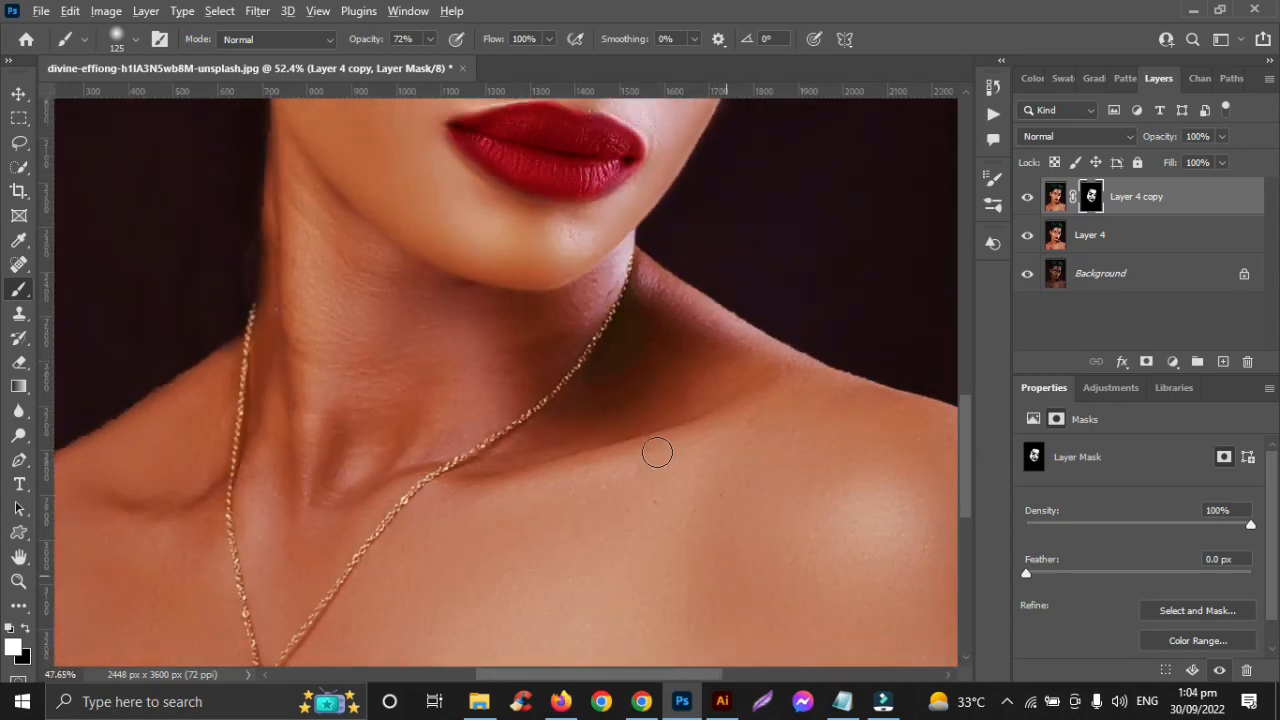
key(bracketright)
key(bracketright)
key(bracketright)
key(bracketright)
key(bracketright)
key(bracketright)
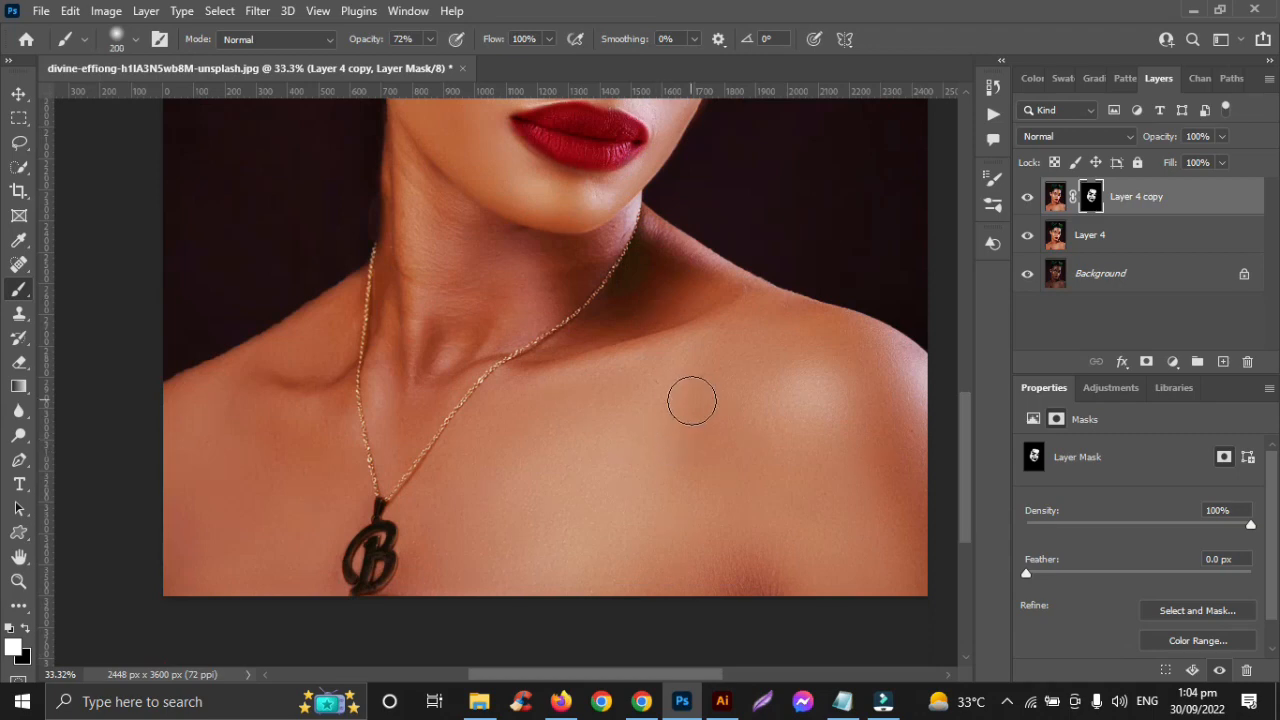
mouse_move(760, 359)
mouse_down()
mouse_move(587, 497)
mouse_move(577, 444)
mouse_move(866, 437)
mouse_move(848, 578)
mouse_up()
mouse_move(890, 355)
mouse_down()
mouse_move(909, 530)
mouse_move(810, 531)
mouse_move(760, 487)
mouse_up()
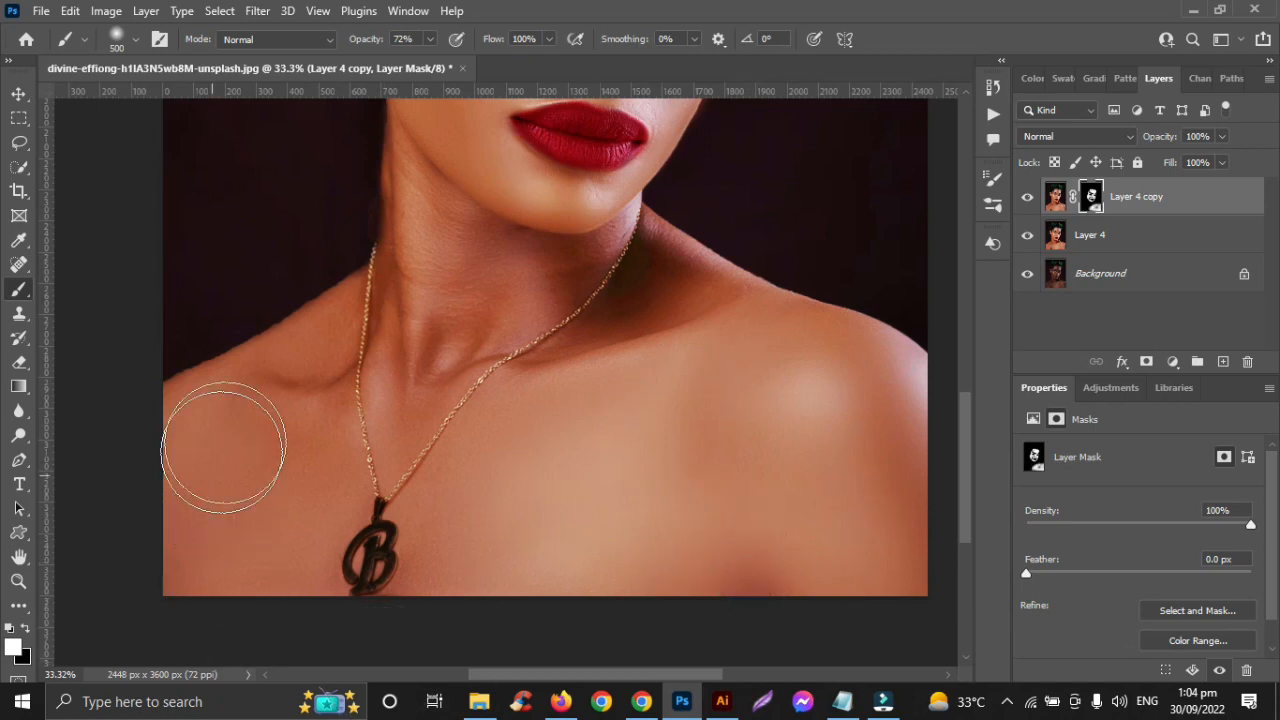
Reduce the brush to 200 px and paint the mask white over the neck, throat and nearby shoulder.
scroll(200, 458, up, 3)
scroll(200, 458, up, 1)
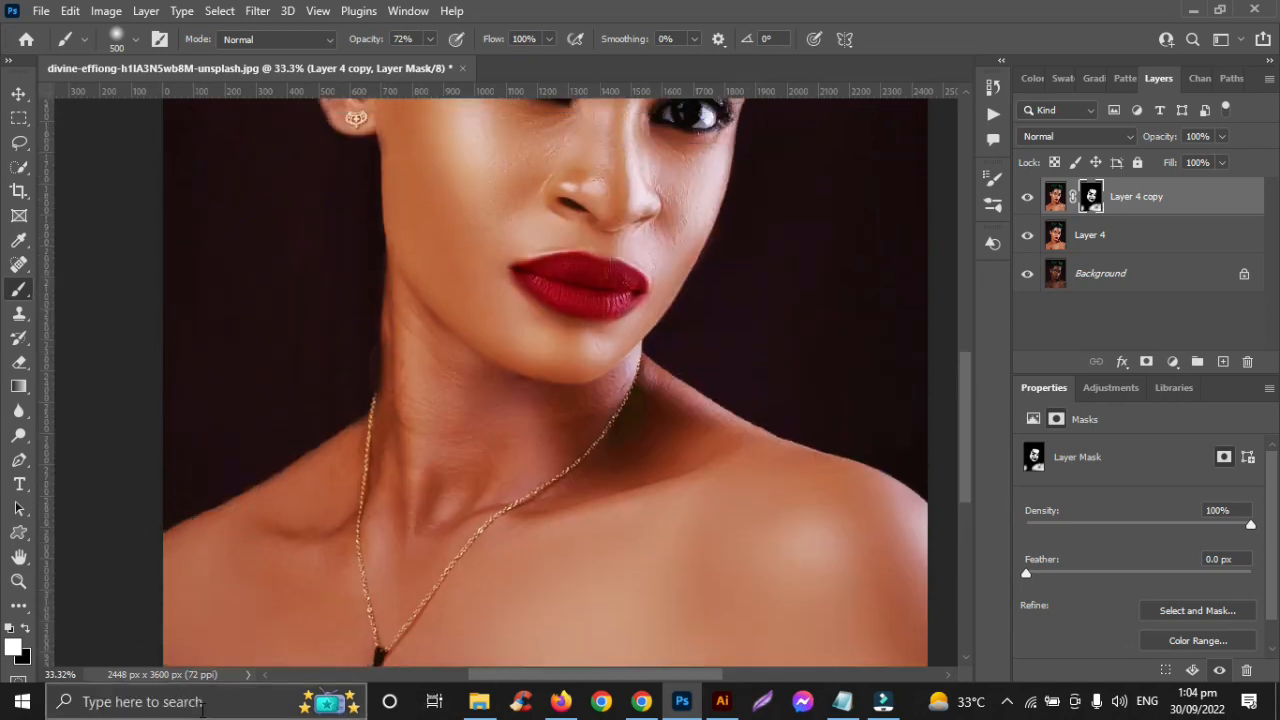
scroll(270, 505, up, 5)
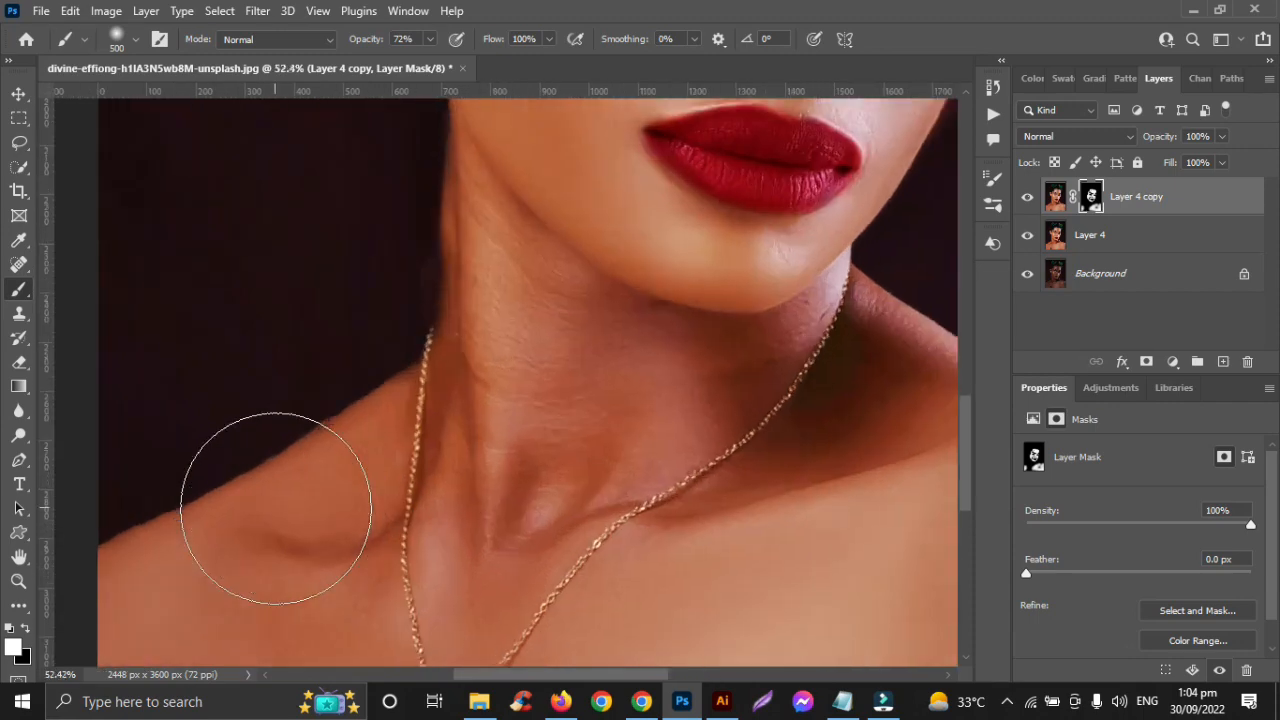
key(bracketleft)
key(bracketleft)
key(bracketleft)
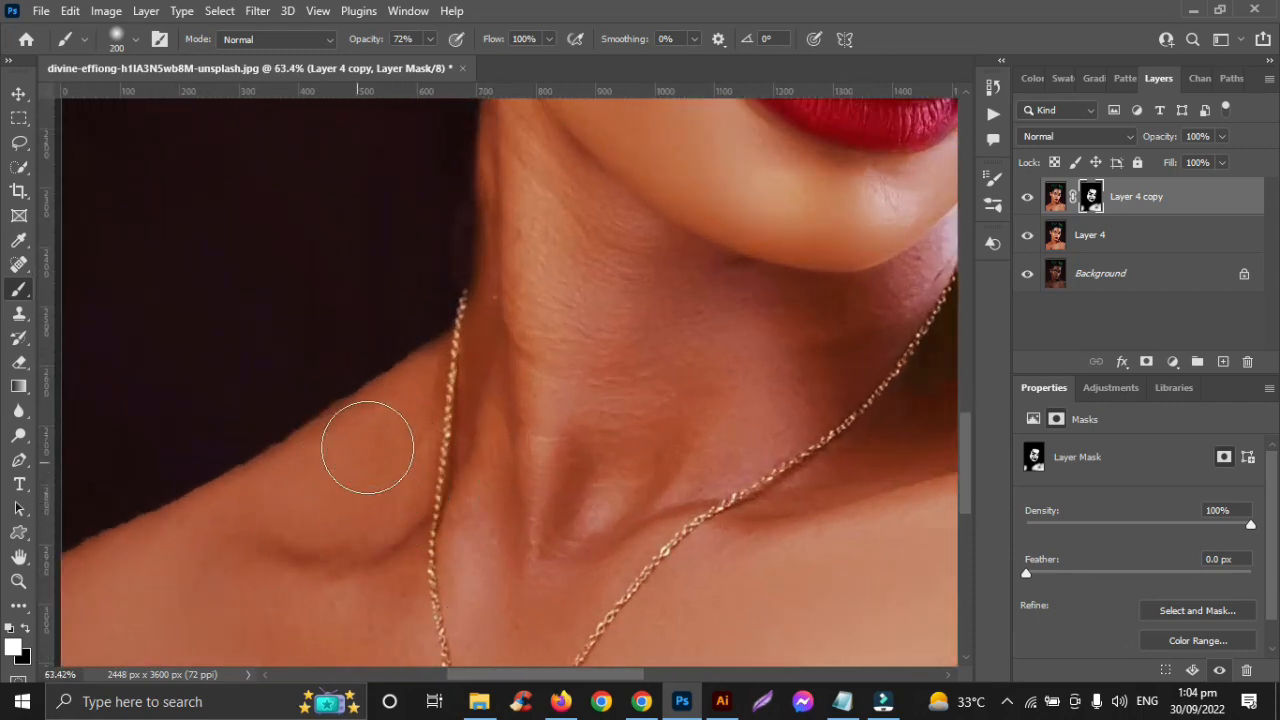
mouse_move(306, 501)
mouse_down()
mouse_move(311, 474)
mouse_move(337, 598)
mouse_move(353, 498)
mouse_up()
mouse_move(578, 324)
mouse_down()
mouse_move(611, 207)
mouse_move(560, 247)
mouse_move(726, 283)
mouse_move(660, 327)
mouse_up()
mouse_move(579, 242)
mouse_down()
mouse_move(676, 395)
mouse_move(556, 420)
mouse_up()
mouse_move(509, 465)
mouse_down()
mouse_move(494, 551)
mouse_move(626, 485)
mouse_up()
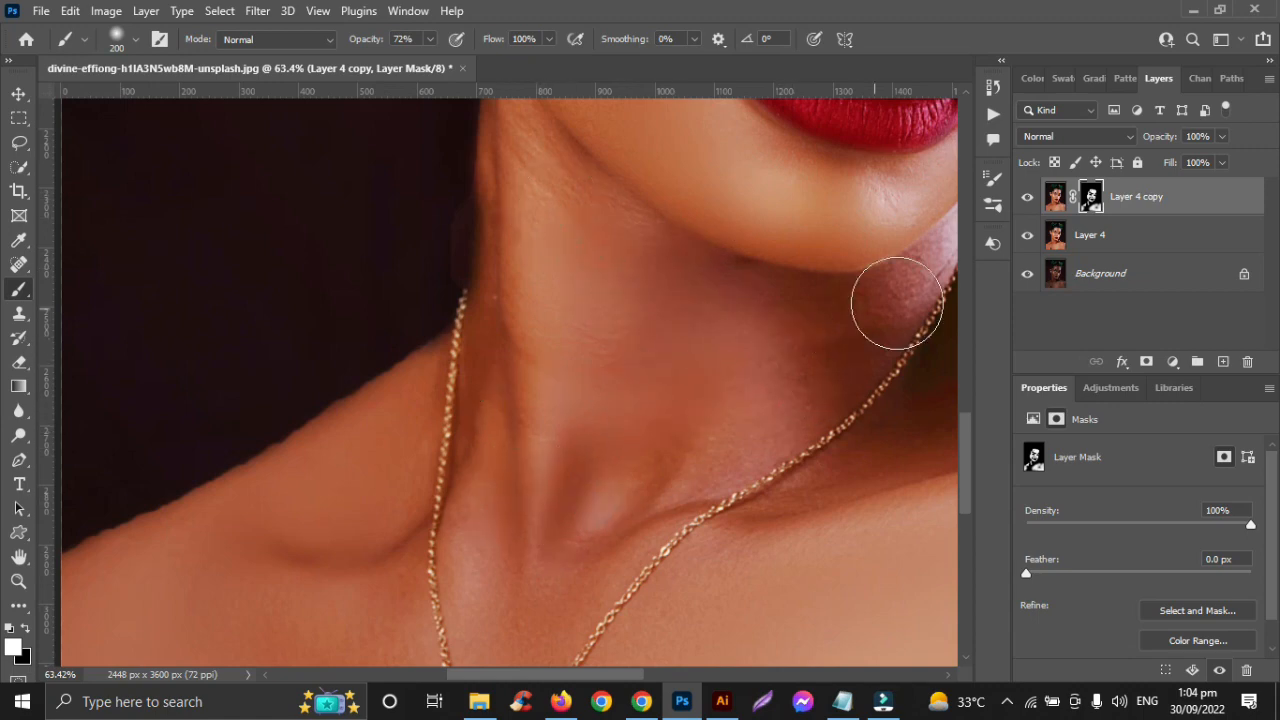
Paint the mask white over the remaining textured skin around the necklace chain, collarbone and upper chest.
scroll(857, 357, up, 3)
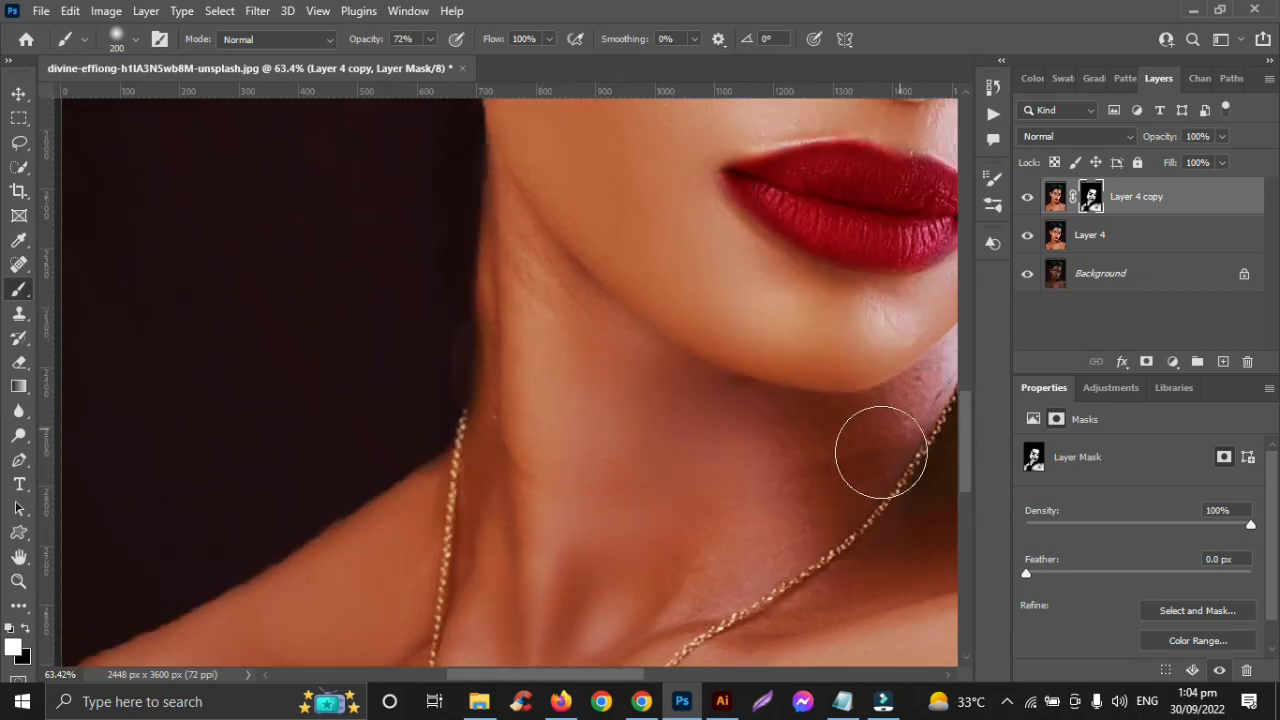
scroll(690, 580, down, 2)
scroll(695, 520, down, 5)
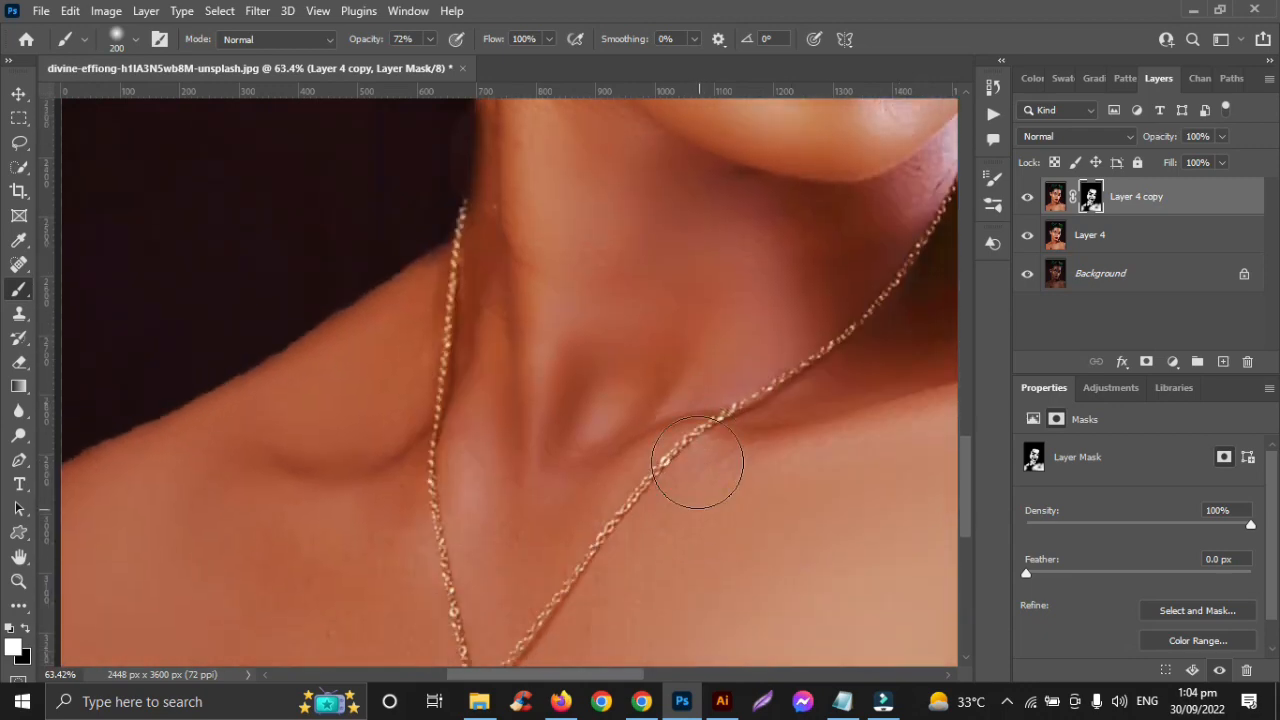
click(608, 446)
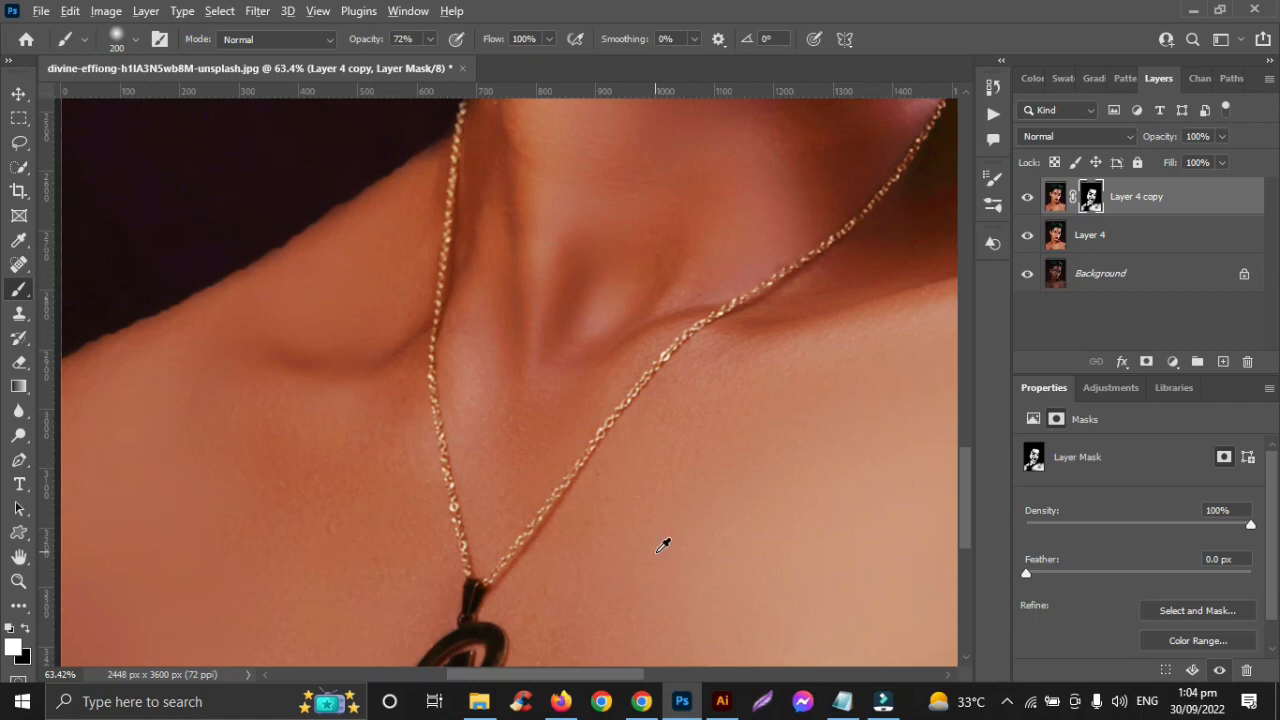
scroll(660, 562, down, 3)
mouse_move(801, 379)
mouse_down()
mouse_move(695, 444)
mouse_move(657, 536)
mouse_move(658, 500)
mouse_move(637, 551)
mouse_up()
mouse_move(871, 273)
mouse_down()
mouse_move(921, 358)
mouse_move(816, 407)
mouse_up()
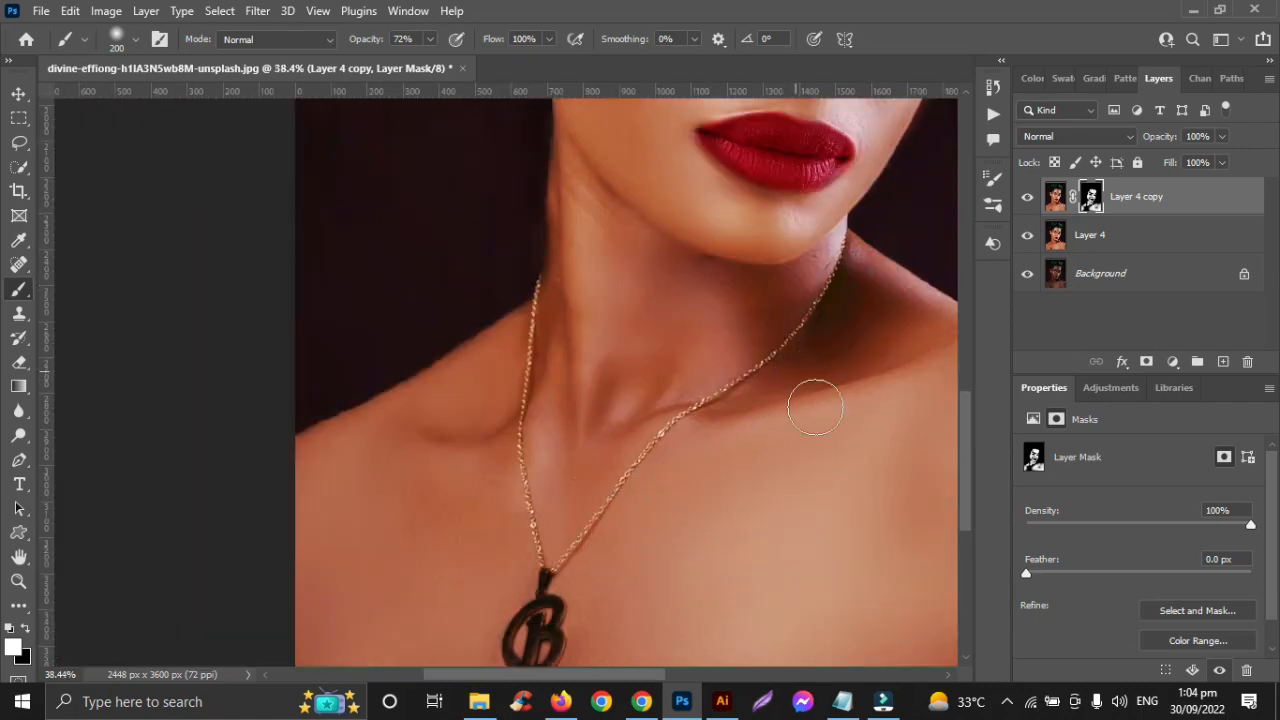
Merge Layer 4 copy and Layer 4 into a single layer.
scroll(810, 468, down, 4)
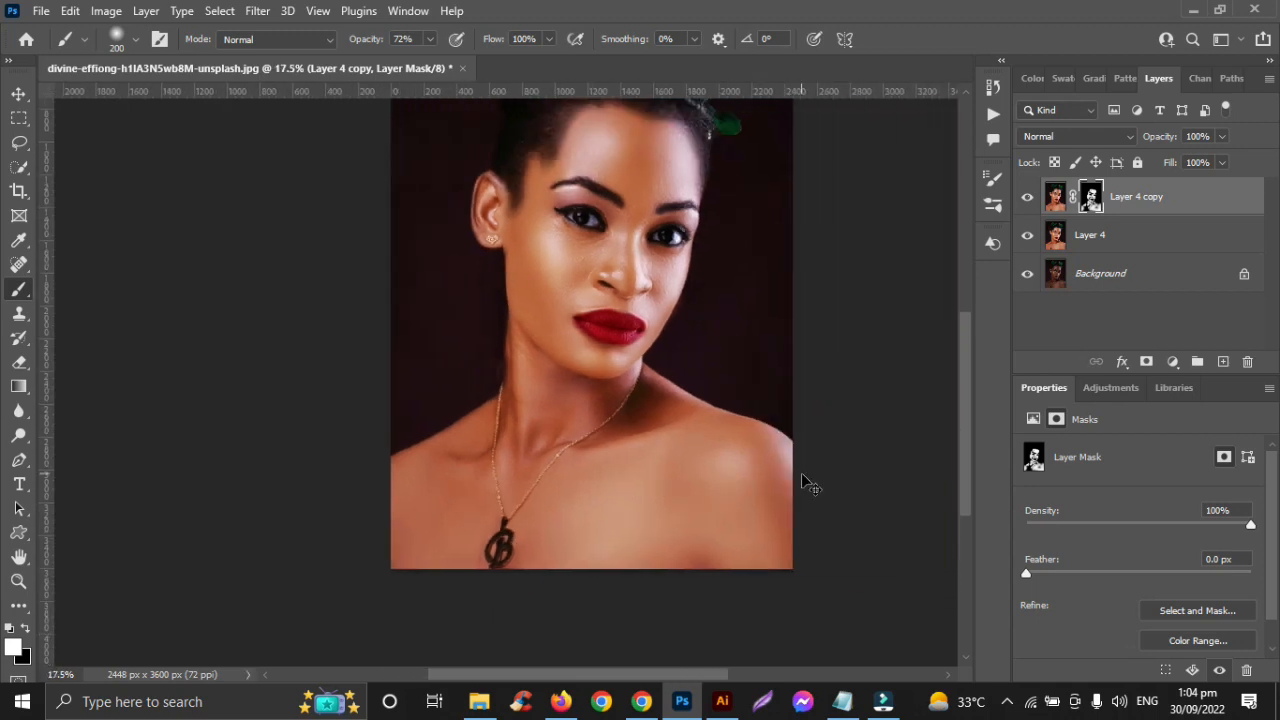
click(19, 94)
scroll(685, 390, up, 2)
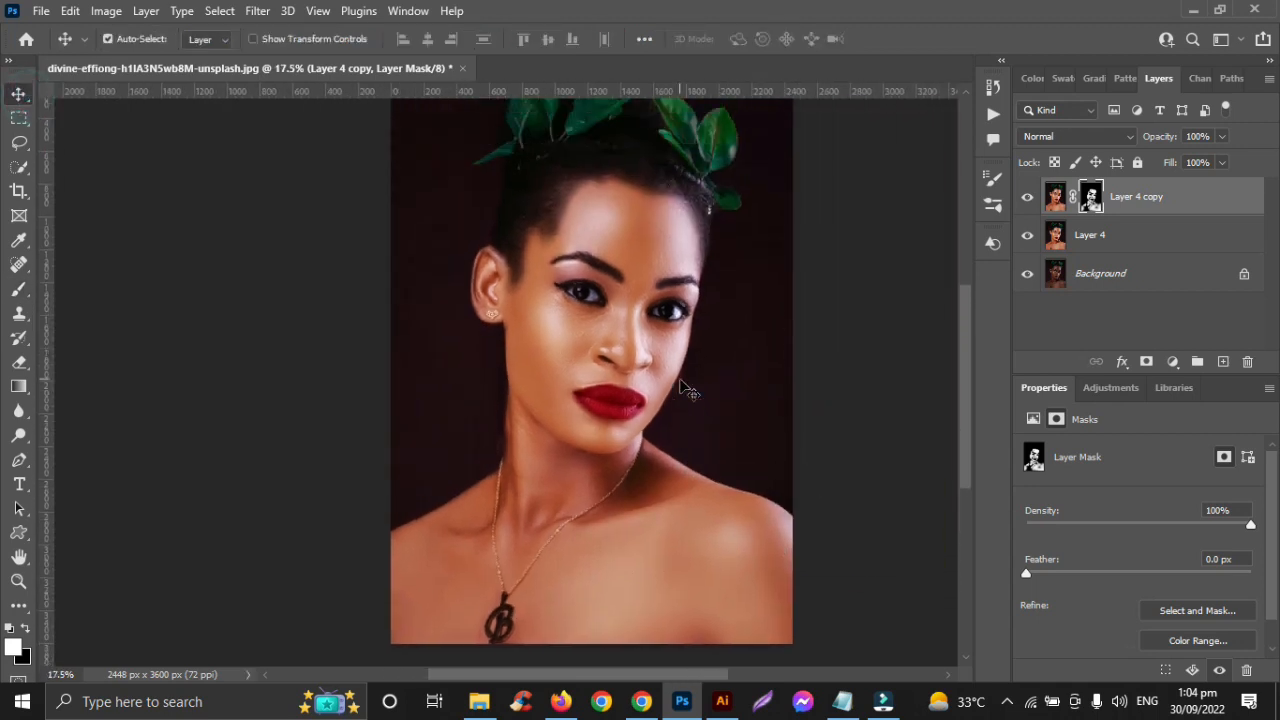
shift+click(1134, 247)
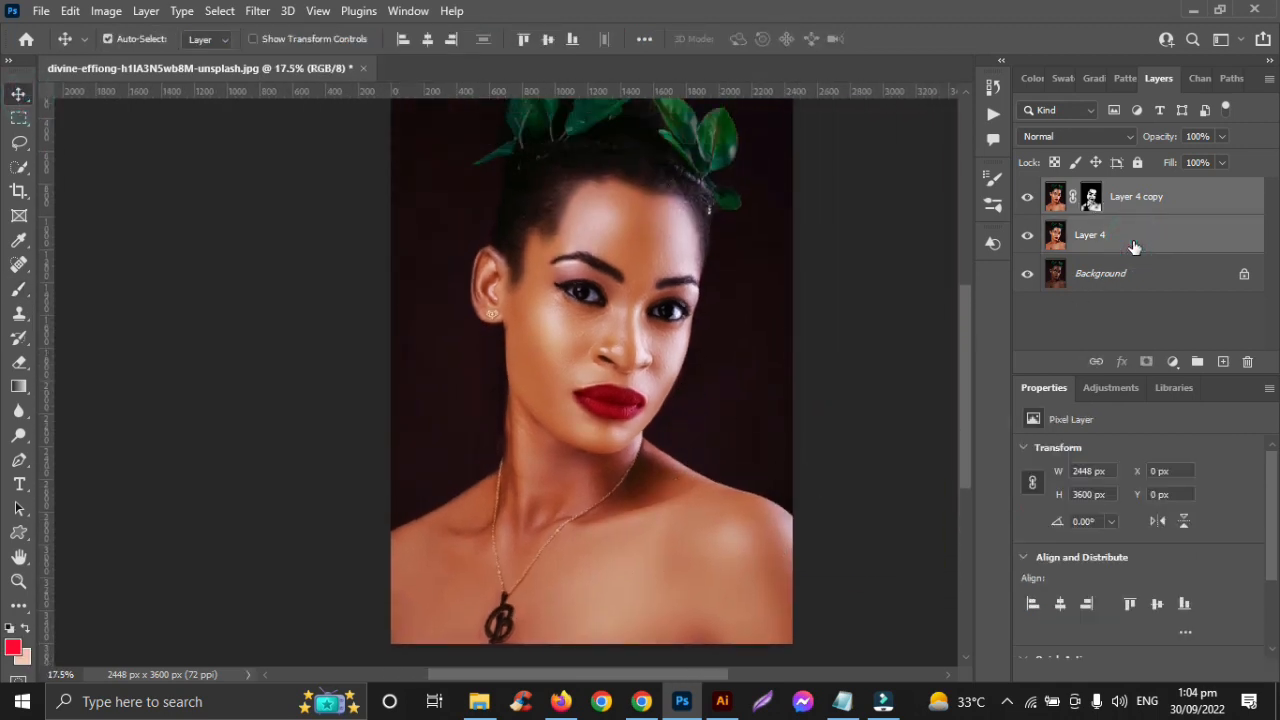
key(ctrl+e)
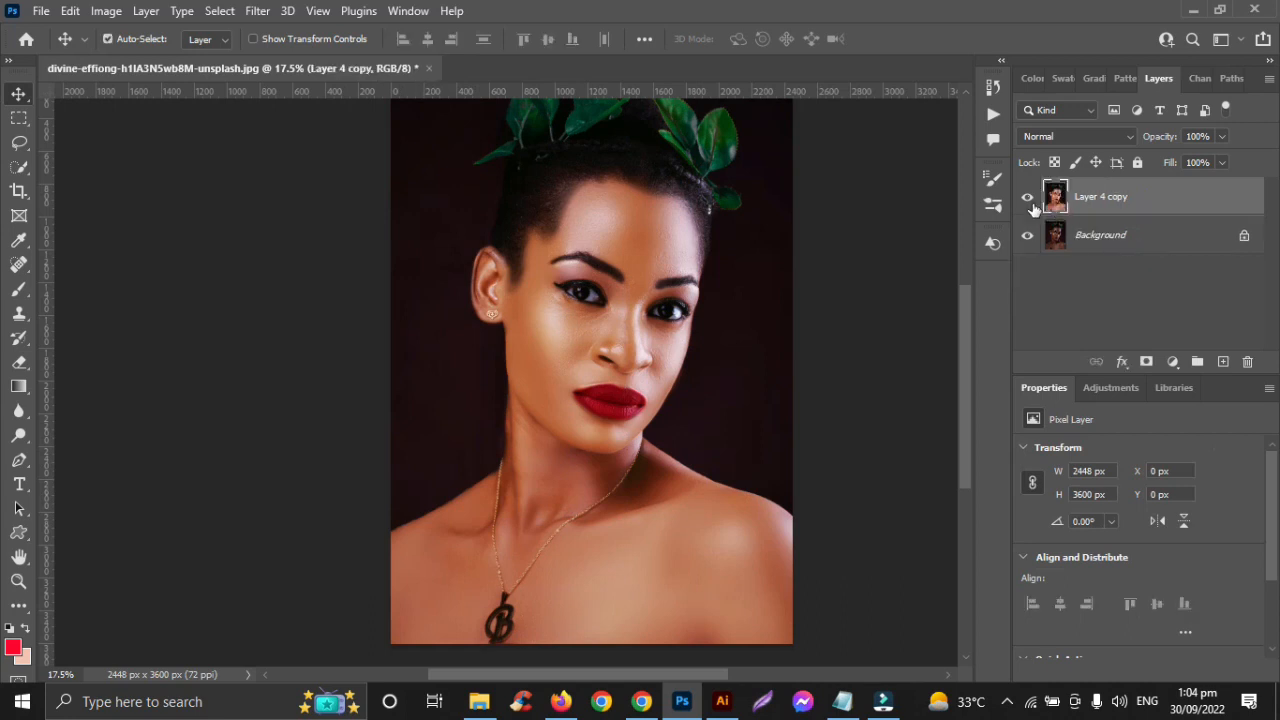
Compare the merged retouch layer with the original portrait by hiding and showing it repeatedly.
click(1026, 197)
click(1026, 197)
click(1026, 197)
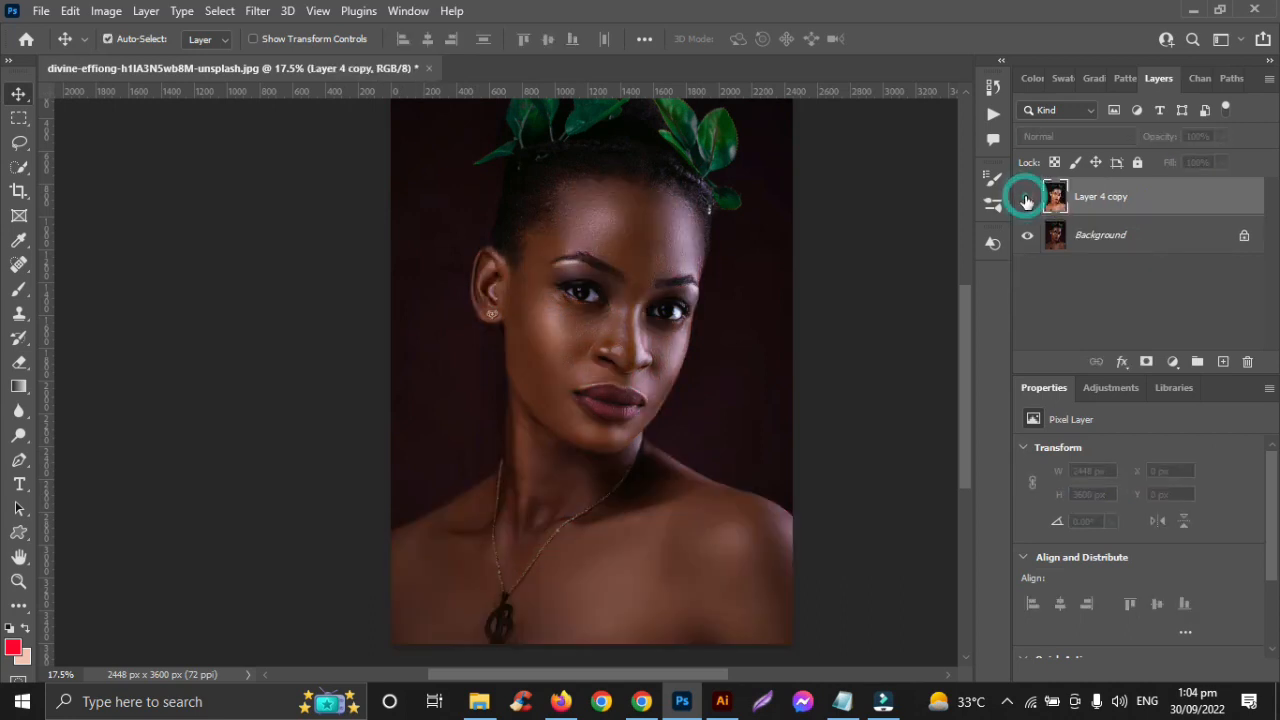
click(1026, 198)
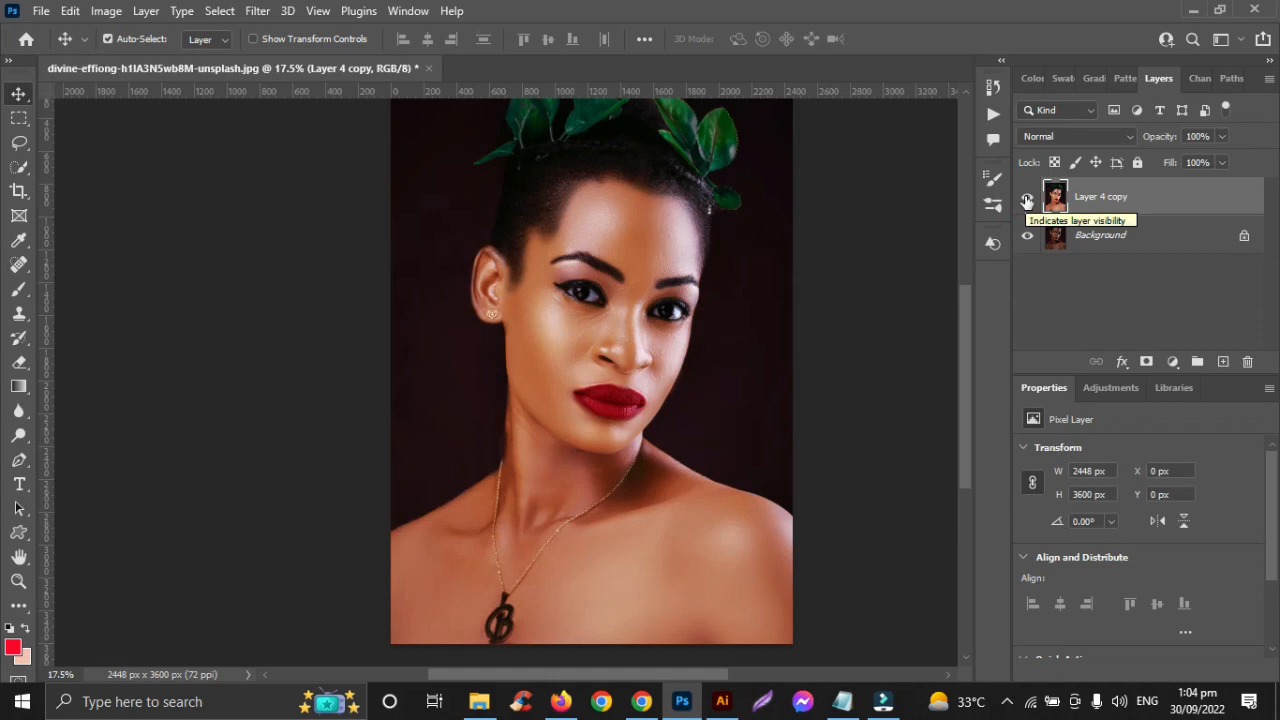
click(1026, 198)
click(1026, 198)
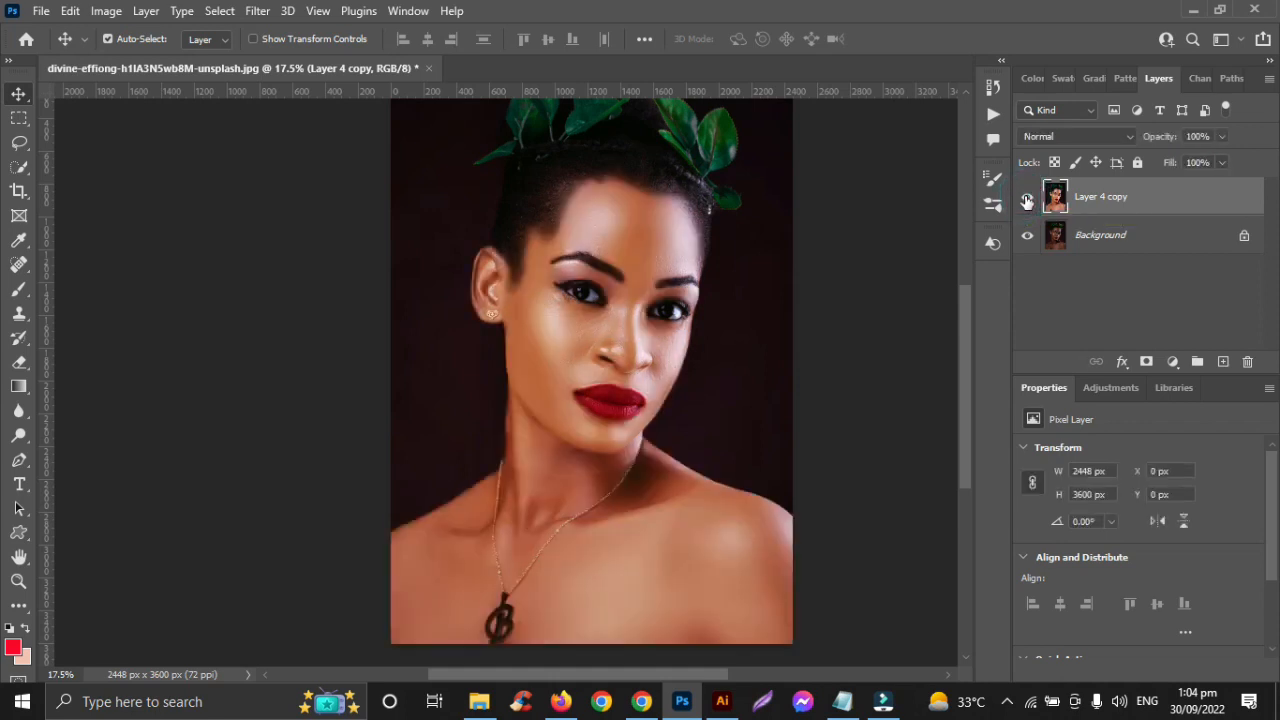
click(1026, 199)
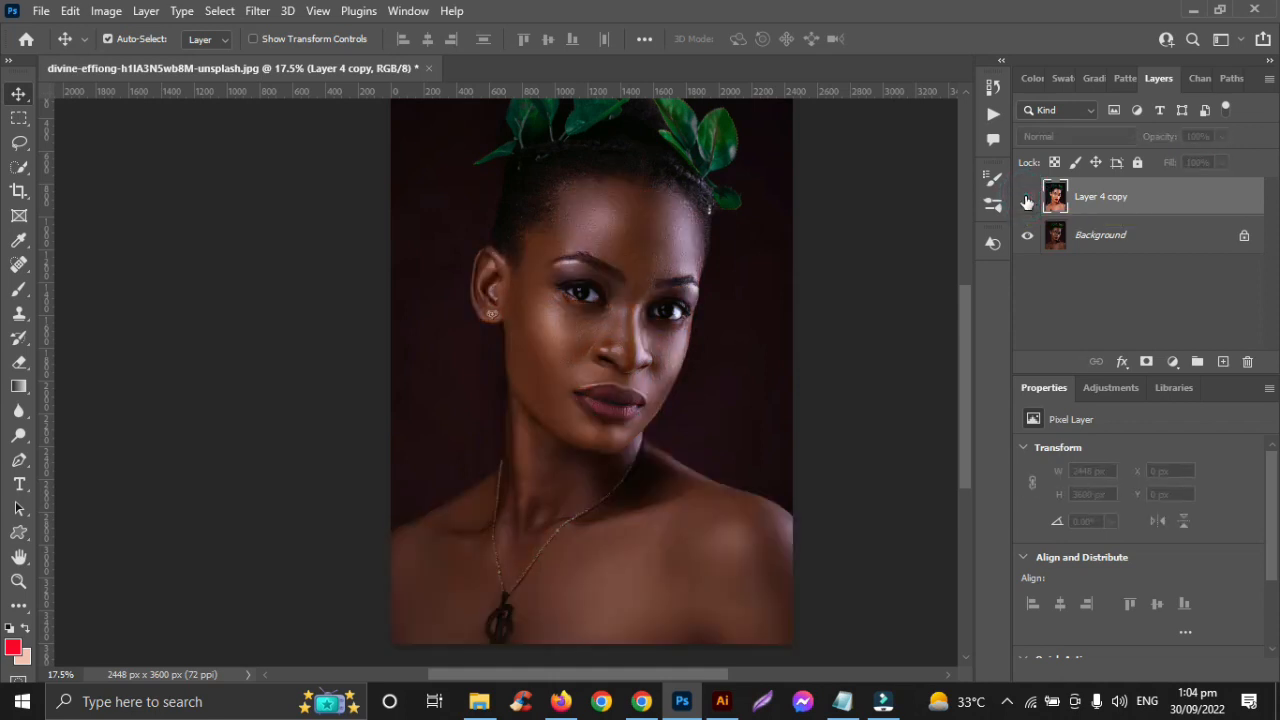